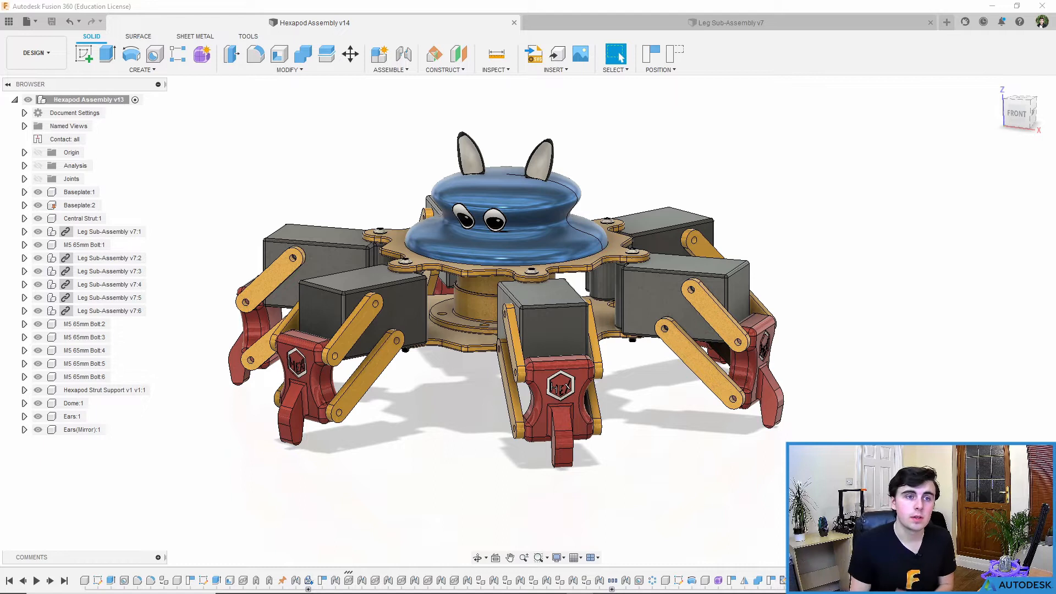
# Bring up the Leg Sub-Assembly v7 design and view the leg from its linkage side
pyautogui.click(696, 25)
pyautogui.click(516, 27)
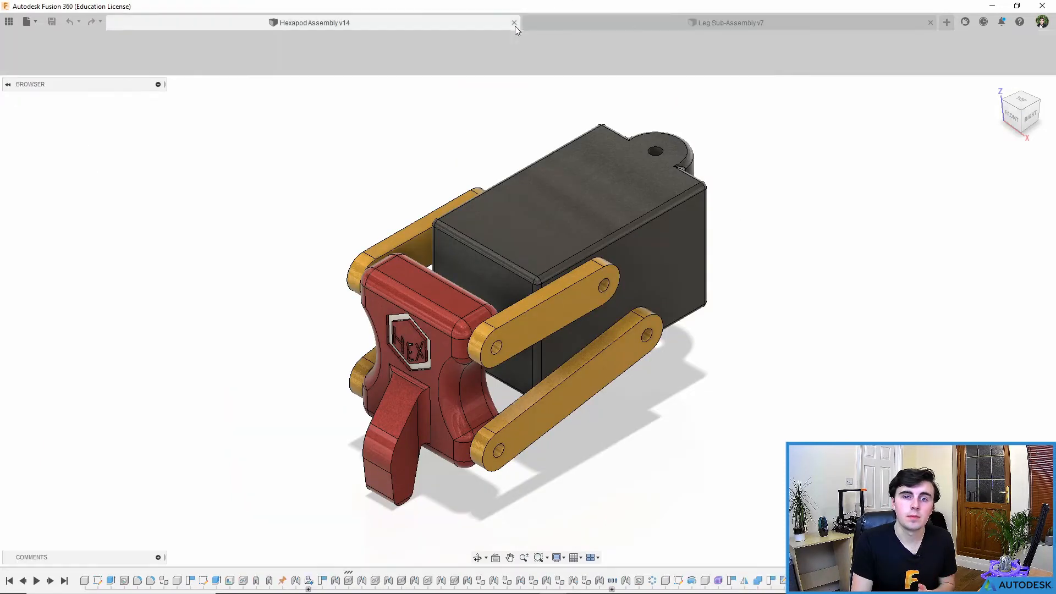
pyautogui.click(553, 25)
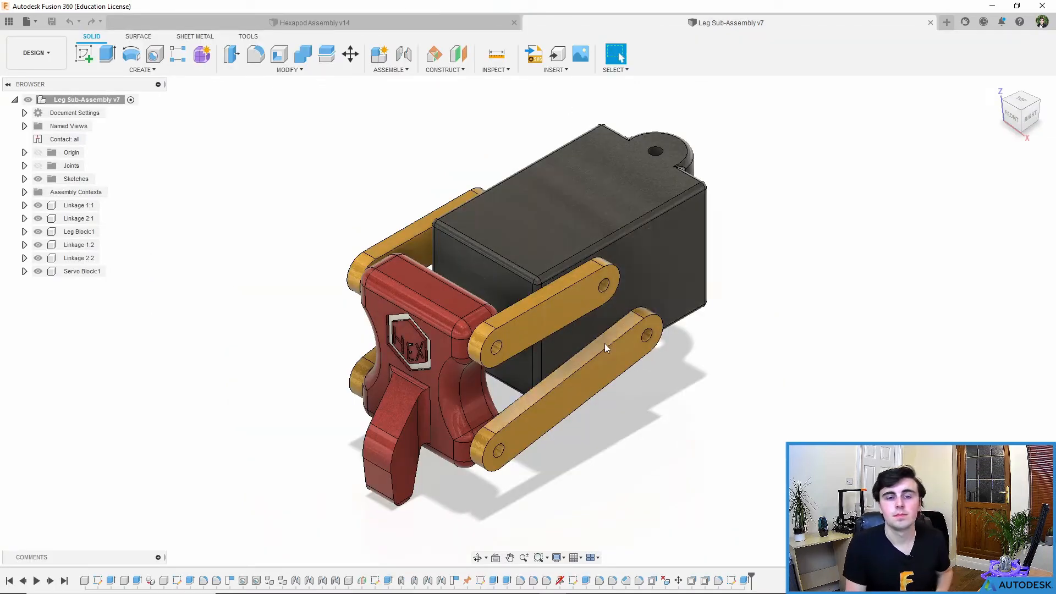
pyautogui.keyDown('shift'); pyautogui.moveTo(625, 308); pyautogui.dragTo(502, 262, button='middle'); pyautogui.keyUp('shift')
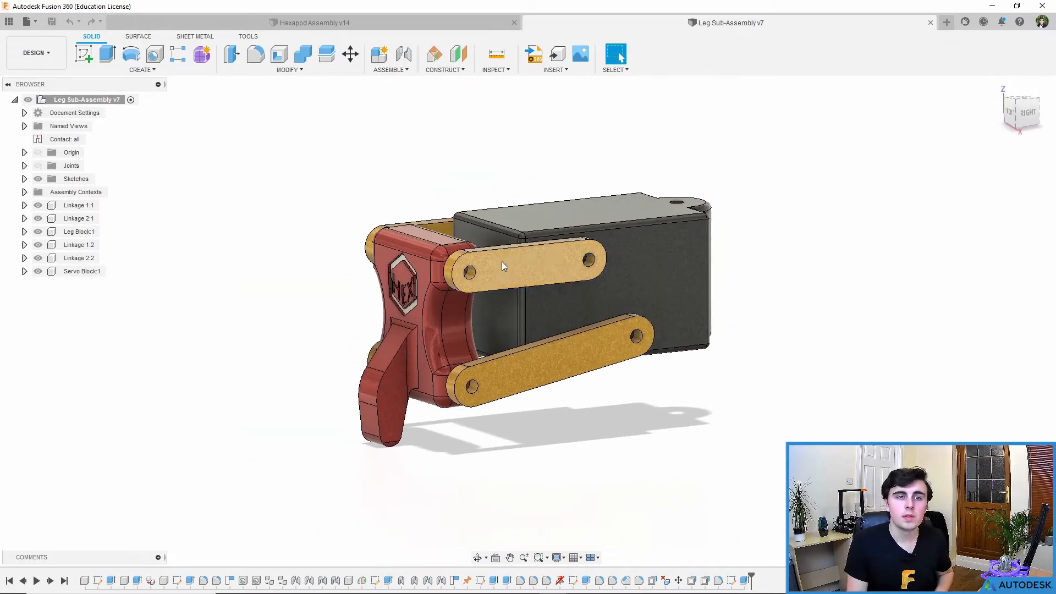
# Create a new drawing of the full assembly from the design, from scratch, using the ISO standard, mm units and an A3 sheet
pyautogui.click(51, 56)
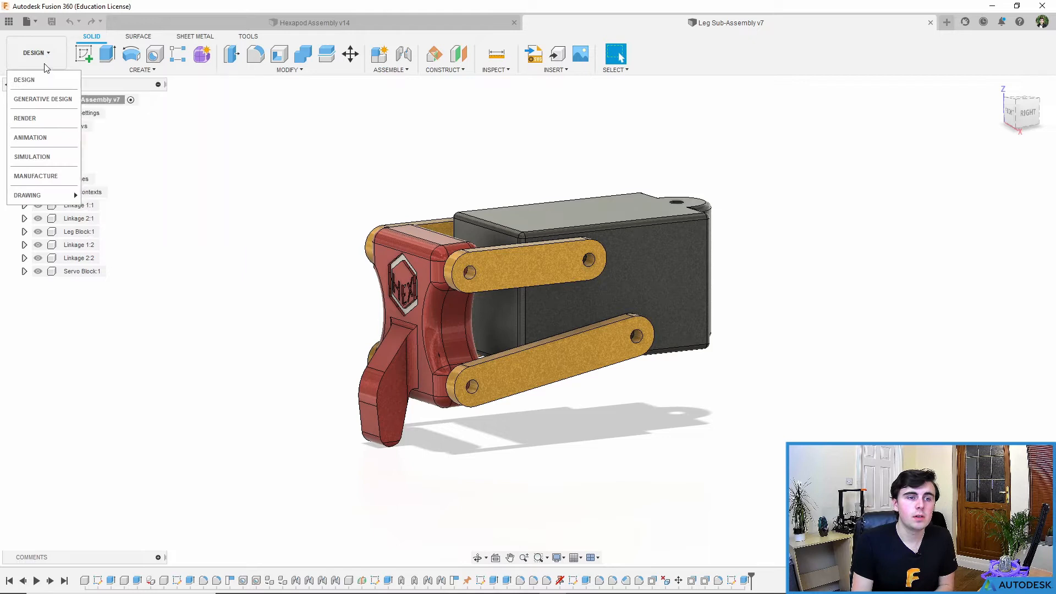
pyautogui.moveTo(58, 197)
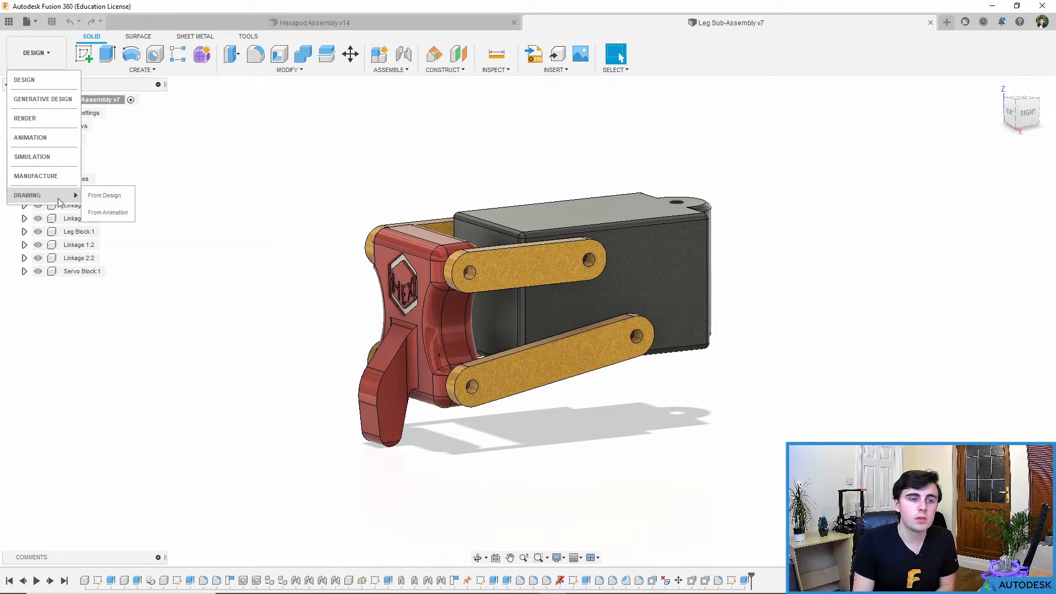
pyautogui.click(104, 195)
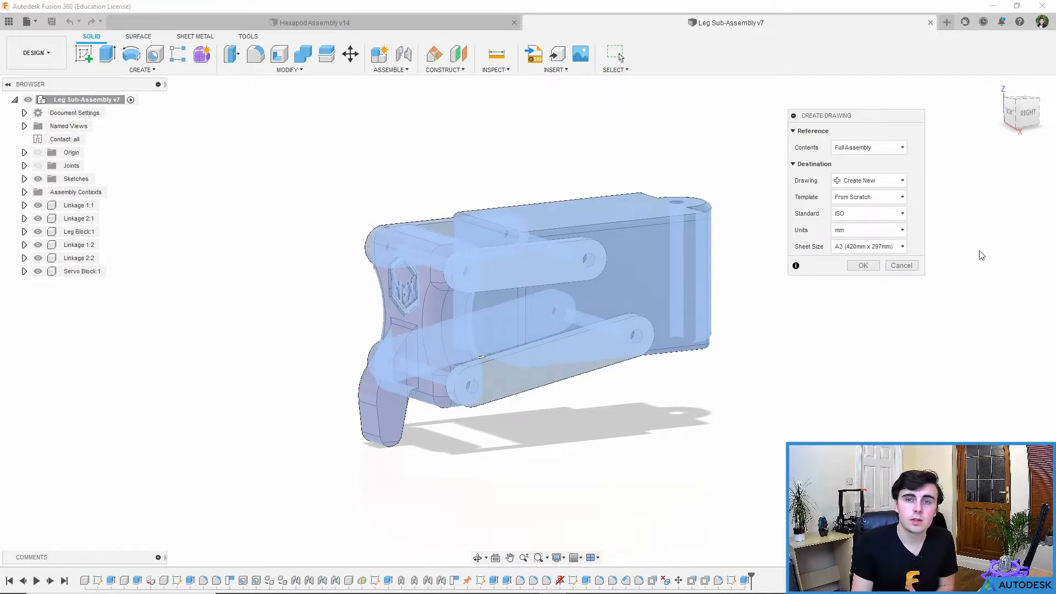
pyautogui.moveTo(877, 117); pyautogui.dragTo(888, 99)
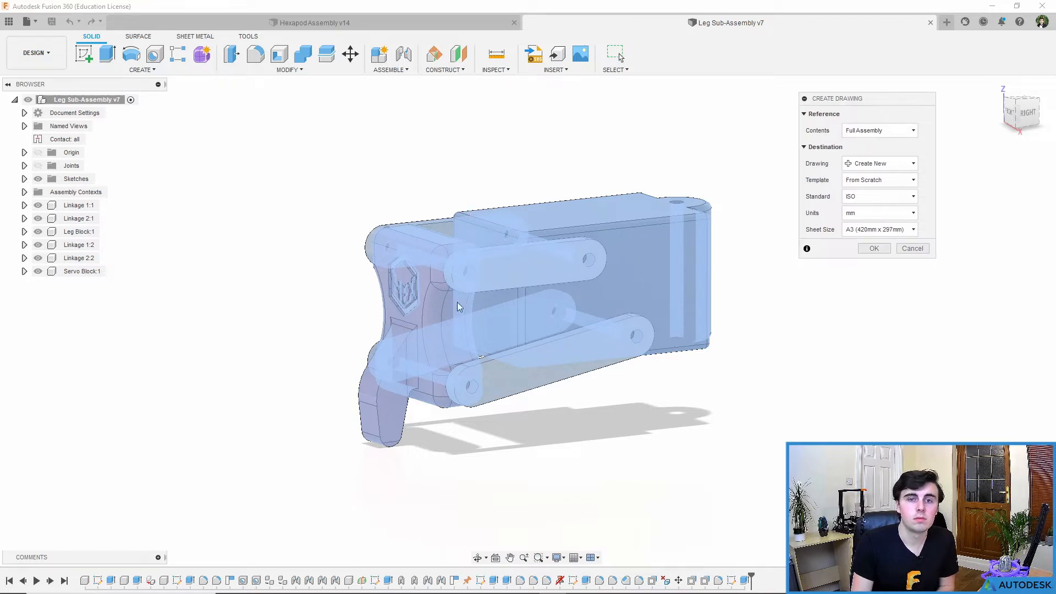
pyautogui.click(878, 129)
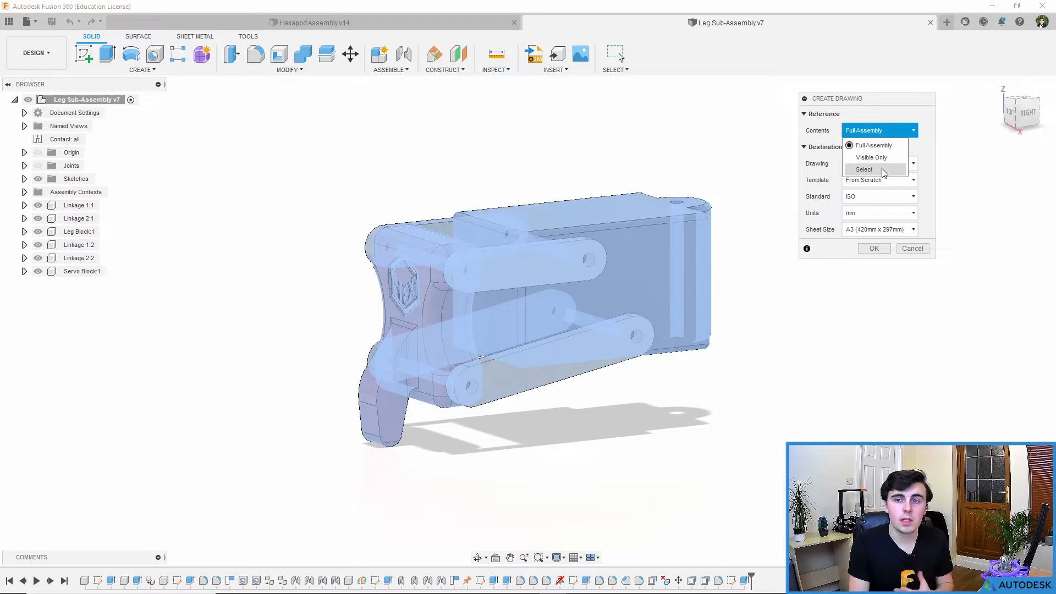
pyautogui.click(886, 130)
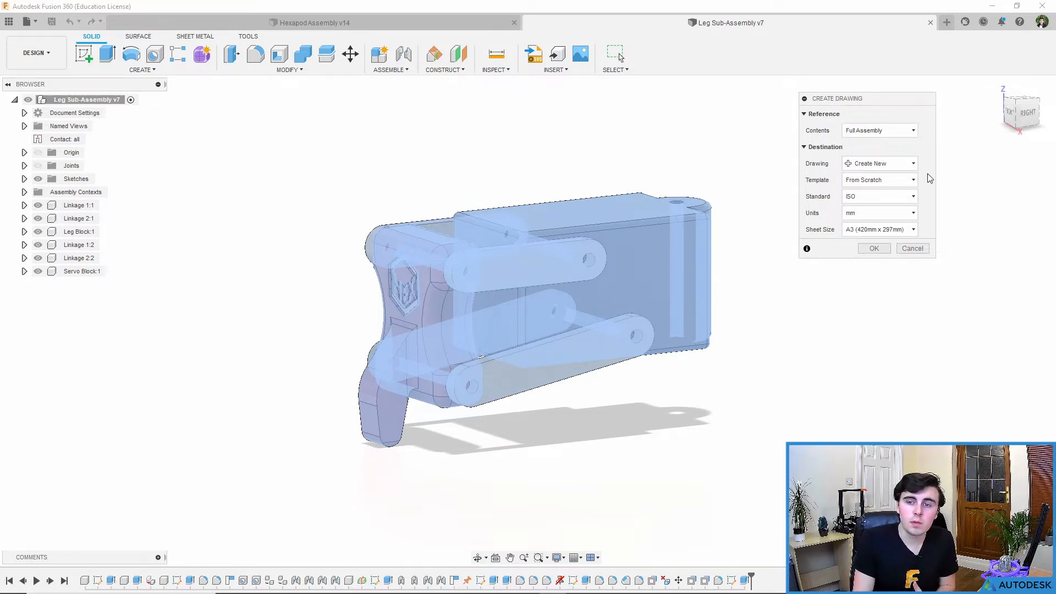
pyautogui.click(873, 182)
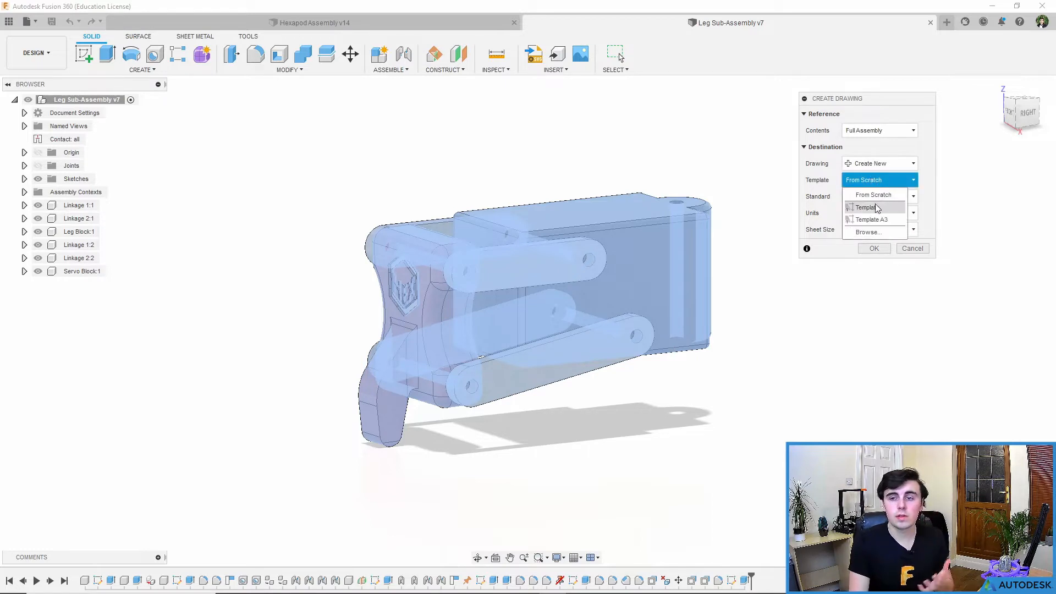
pyautogui.click(883, 182)
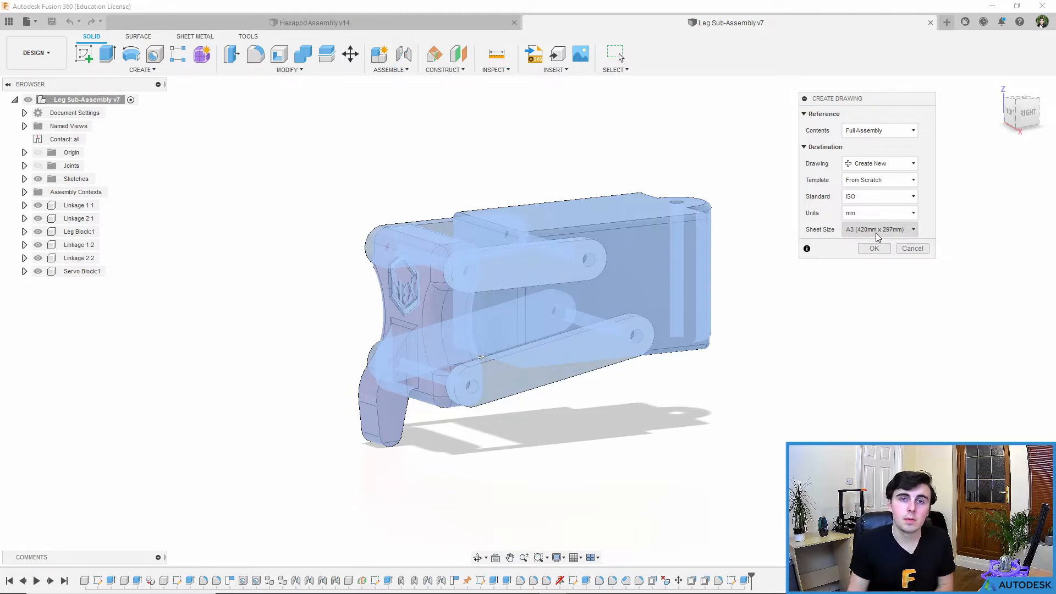
pyautogui.click(875, 249)
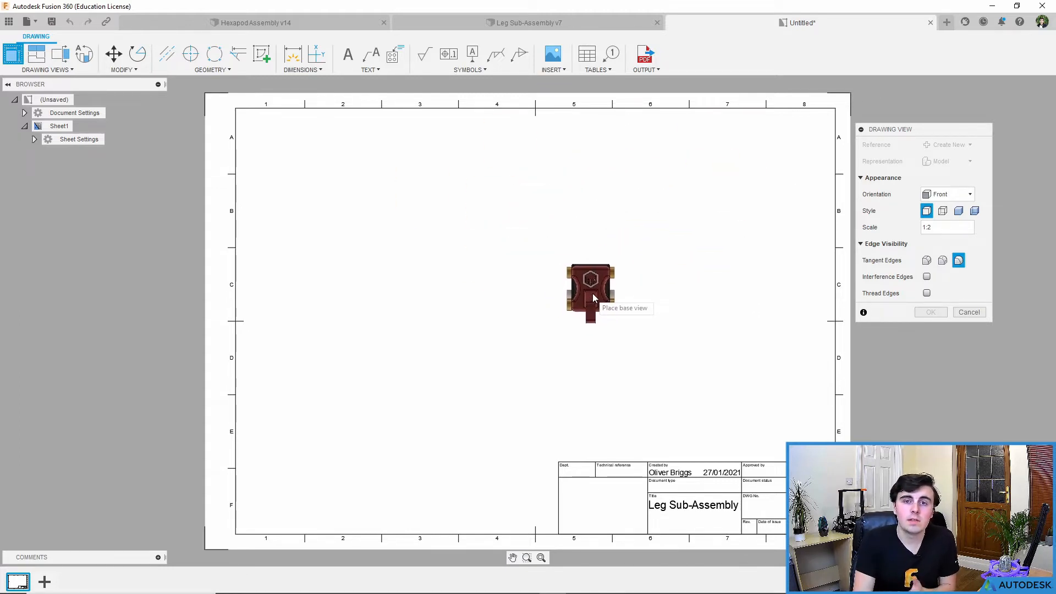
# Dismiss the automatic base view and place a new base view of the leg sub-assembly in the upper middle of the sheet
pyautogui.click(969, 312)
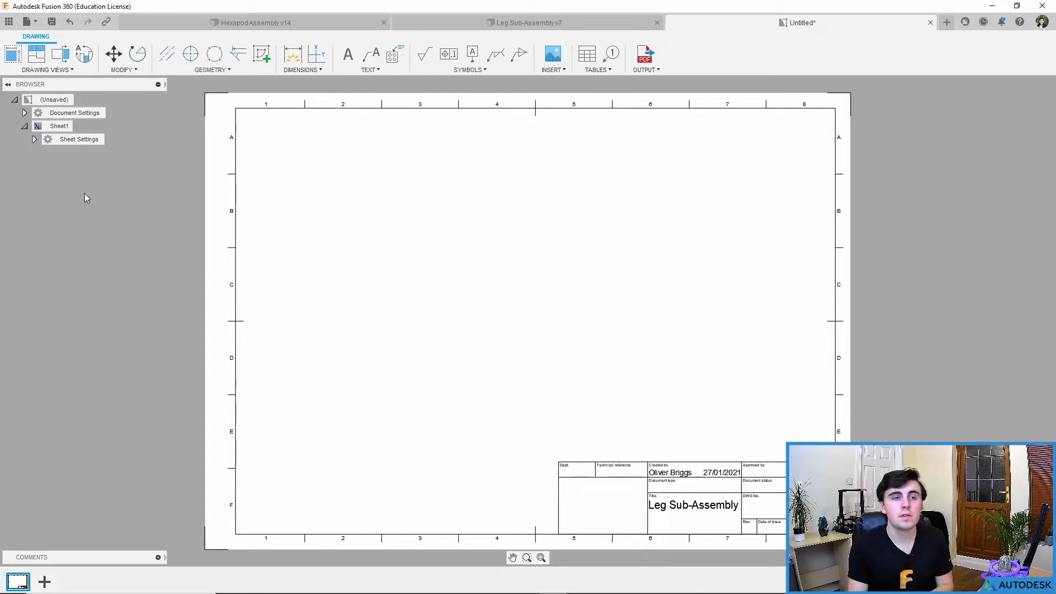
pyautogui.click(13, 57)
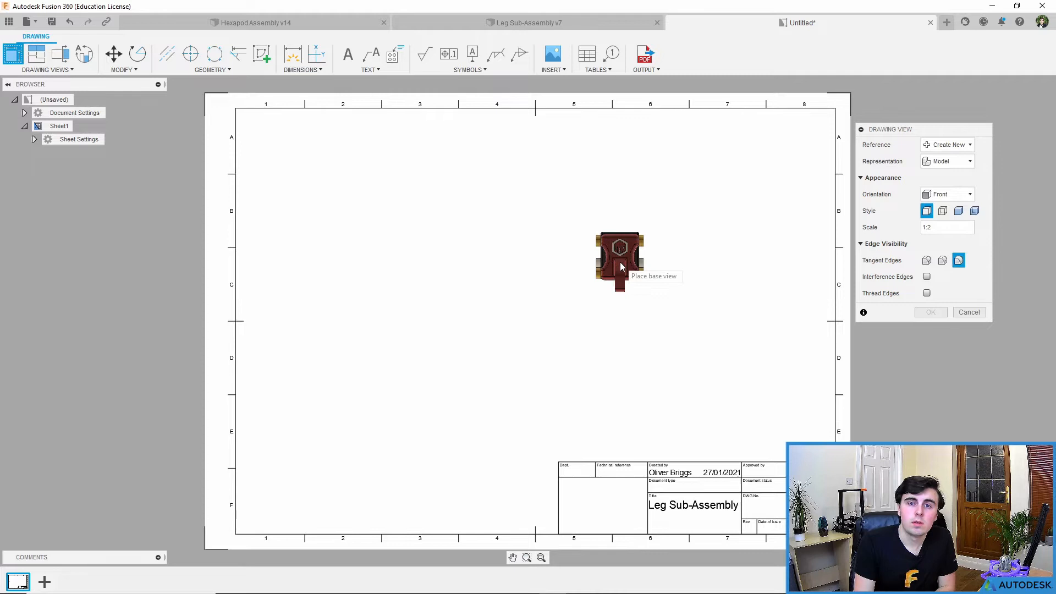
pyautogui.click(521, 272)
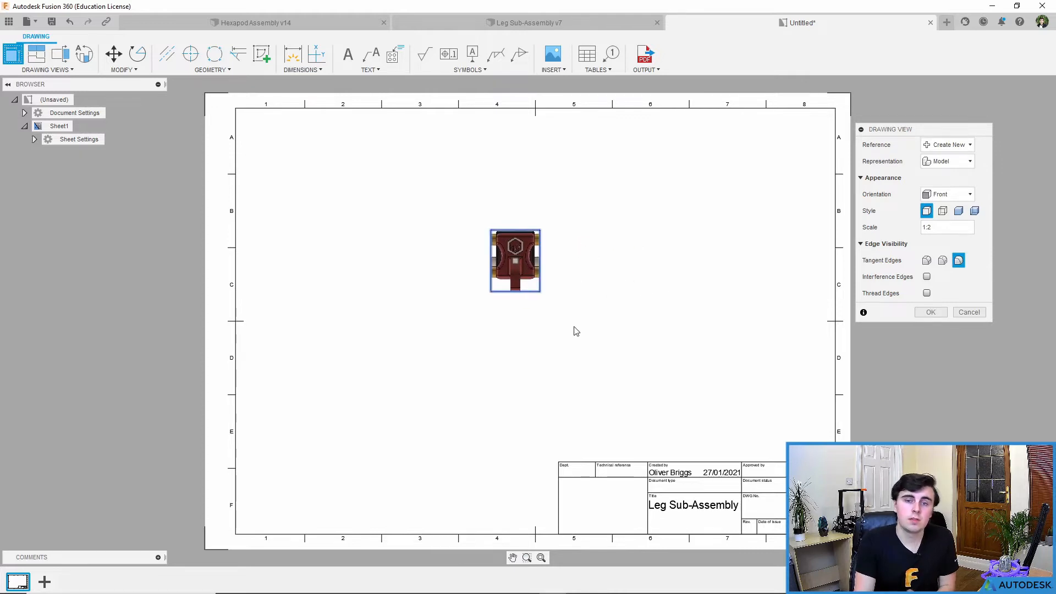
pyautogui.moveTo(920, 130)
pyautogui.mouseDown()
pyautogui.moveTo(831, 157)
pyautogui.moveTo(927, 146)
pyautogui.mouseUp()
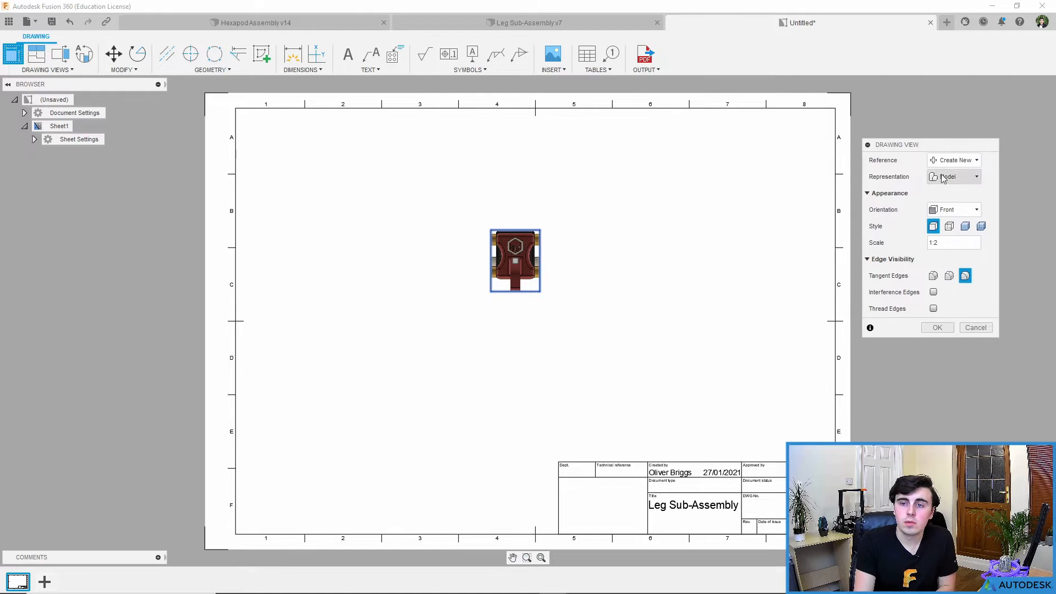
pyautogui.click(966, 160)
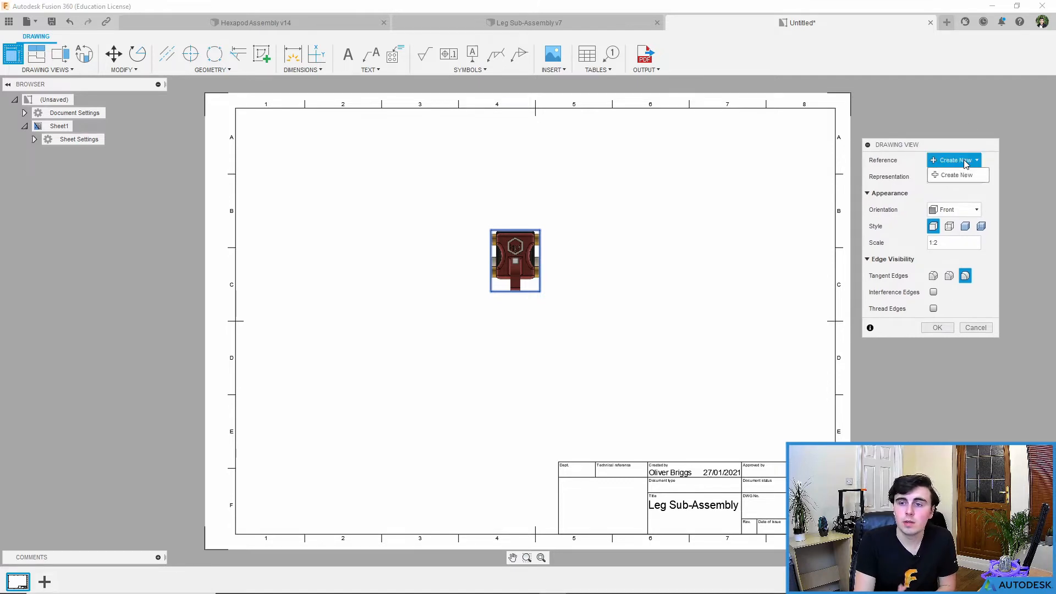
pyautogui.click(965, 163)
pyautogui.click(965, 179)
pyautogui.click(965, 180)
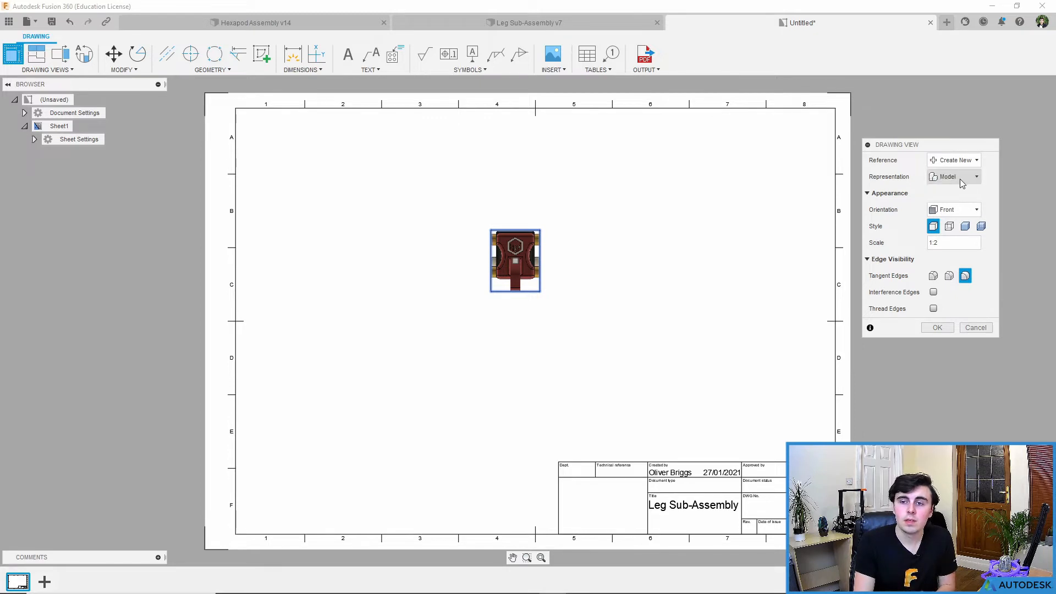
# Set the base view's orientation to RIGHT at 1:2 scale and move the finished view to the sheet's upper left
pyautogui.click(967, 211)
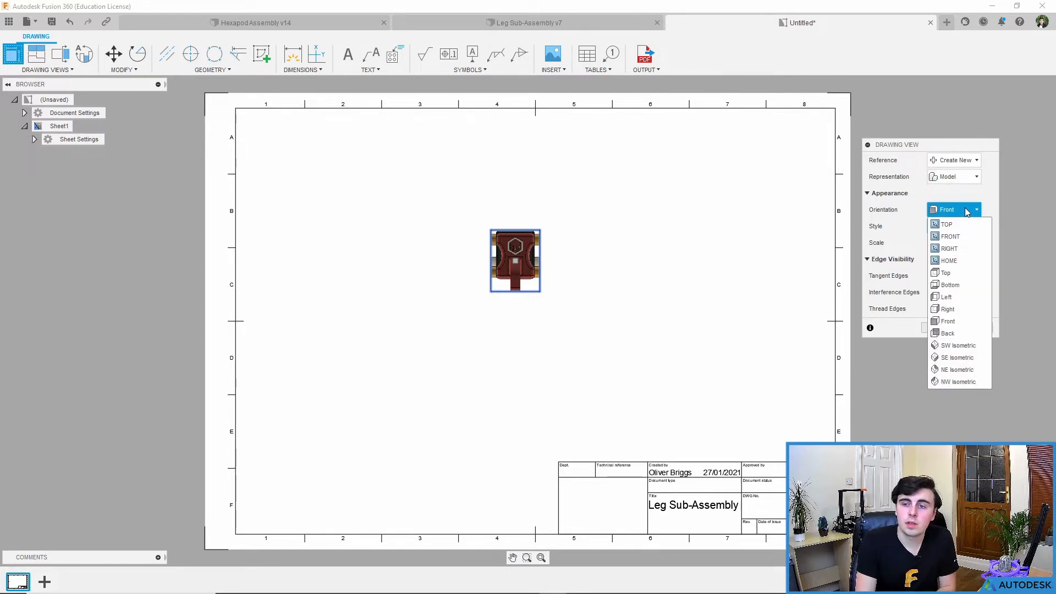
pyautogui.click(950, 249)
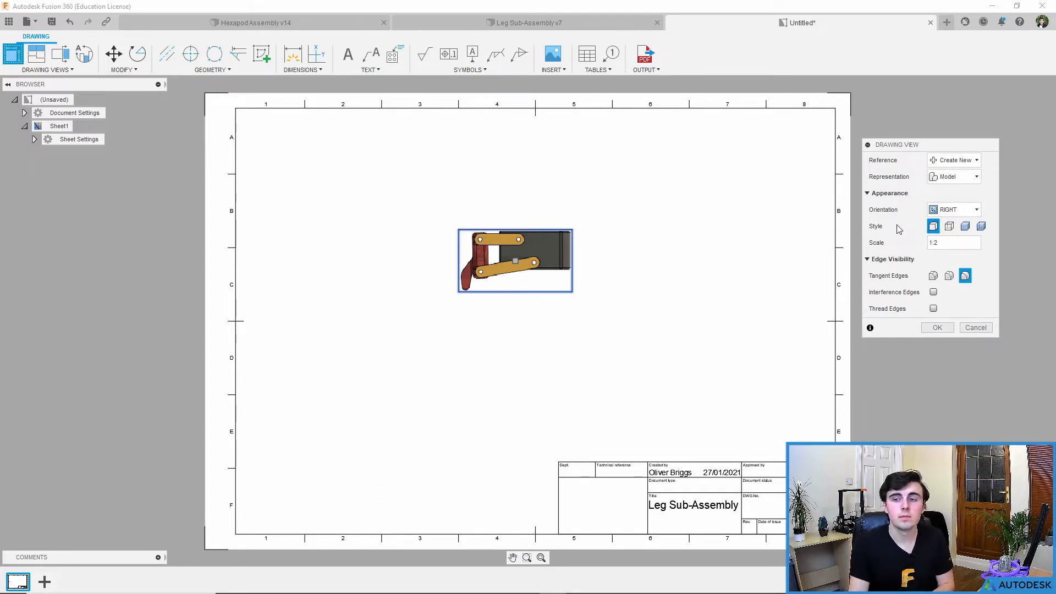
pyautogui.click(947, 244)
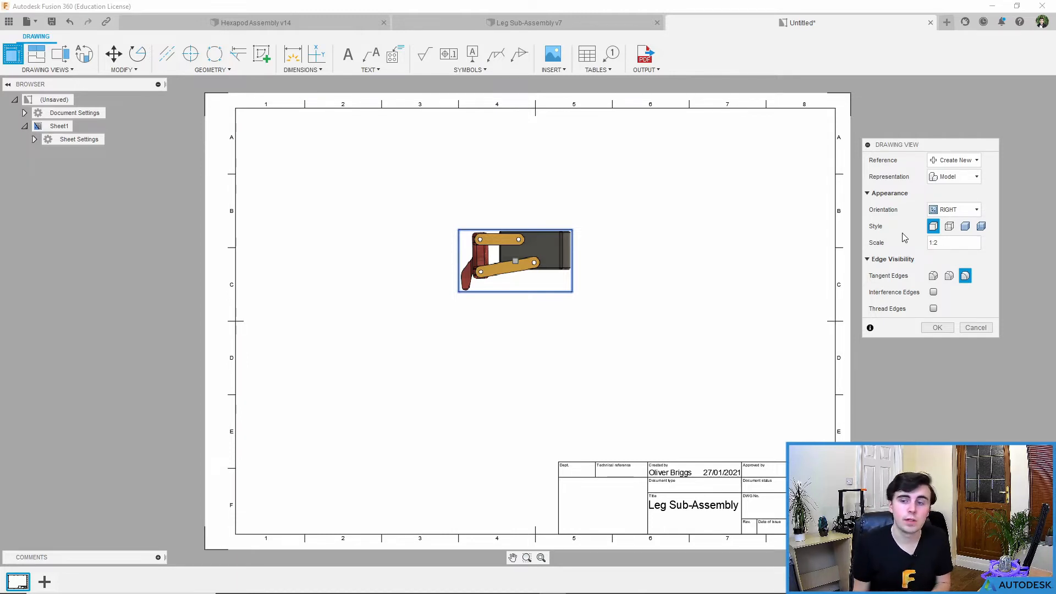
pyautogui.click(936, 329)
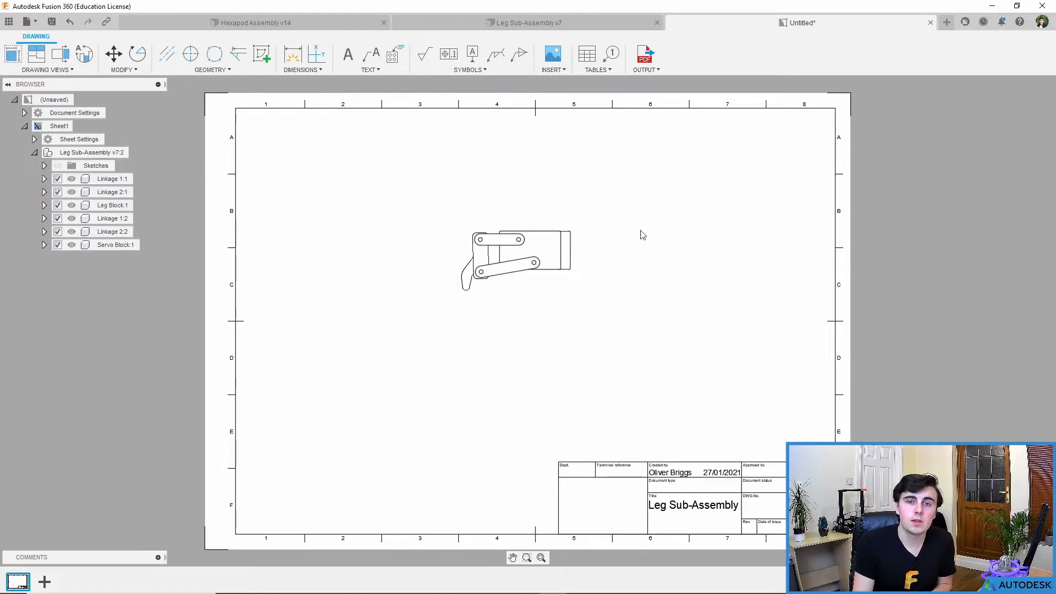
pyautogui.click(524, 265)
pyautogui.moveTo(518, 263)
pyautogui.mouseDown()
pyautogui.moveTo(393, 187)
pyautogui.moveTo(381, 219)
pyautogui.moveTo(395, 209)
pyautogui.mouseUp()
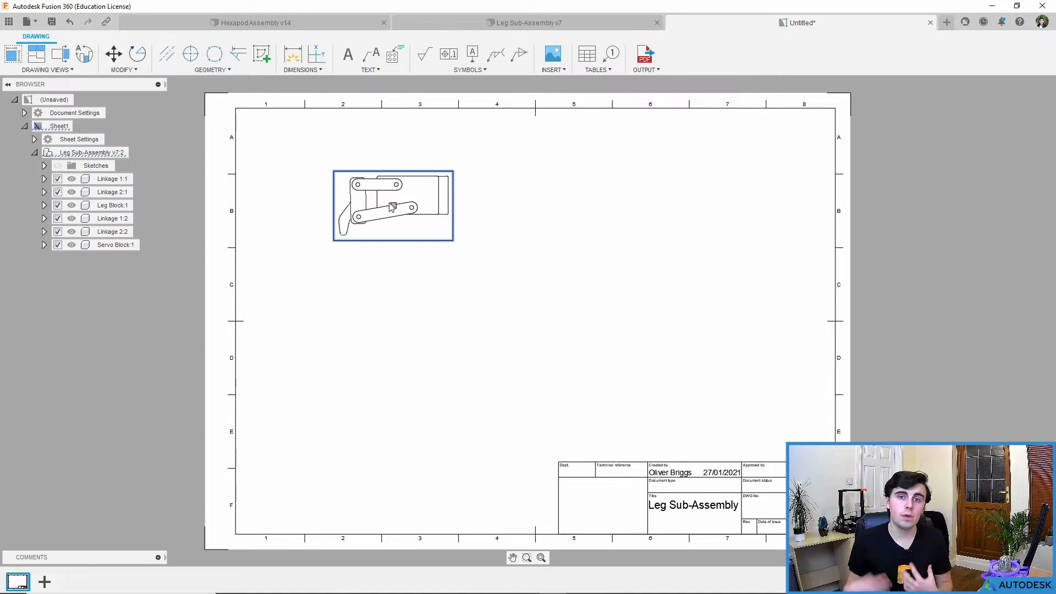
# Project a top view below the base view, a front view to its right and an isometric view diagonally below it
pyautogui.click(34, 59)
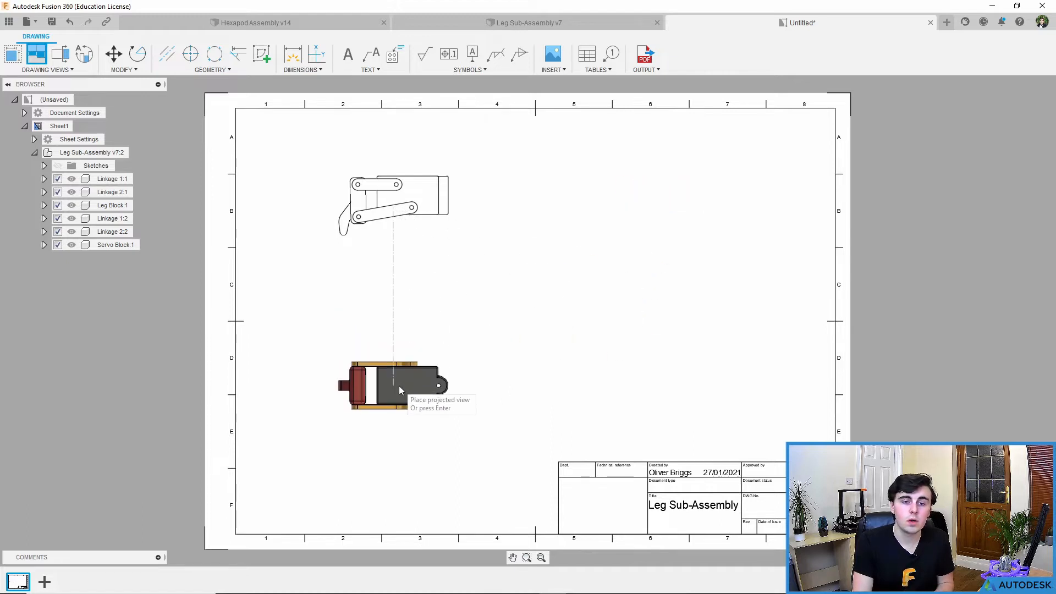
pyautogui.click(398, 385)
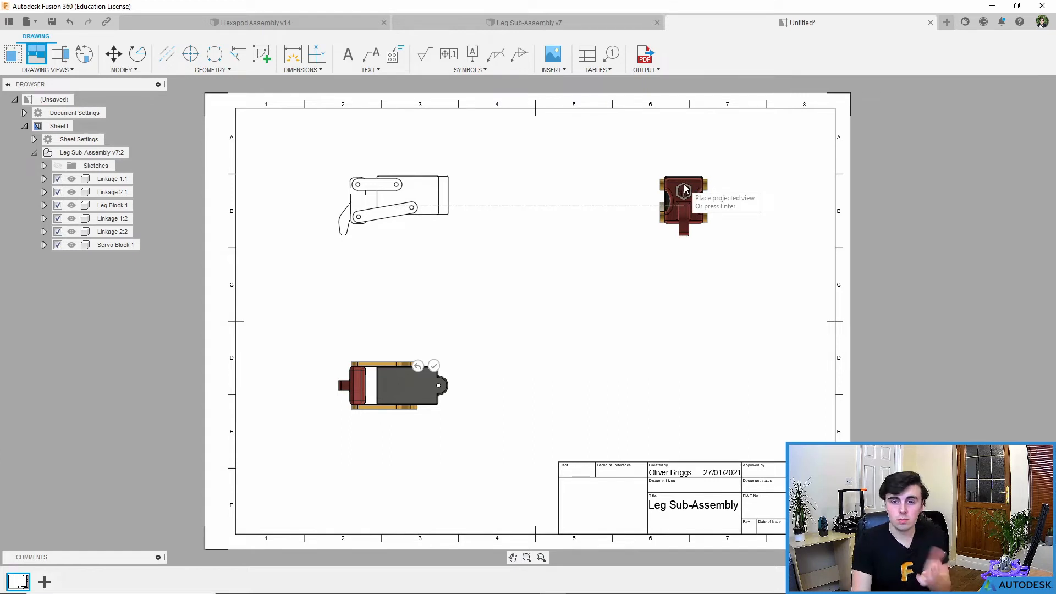
pyautogui.click(685, 189)
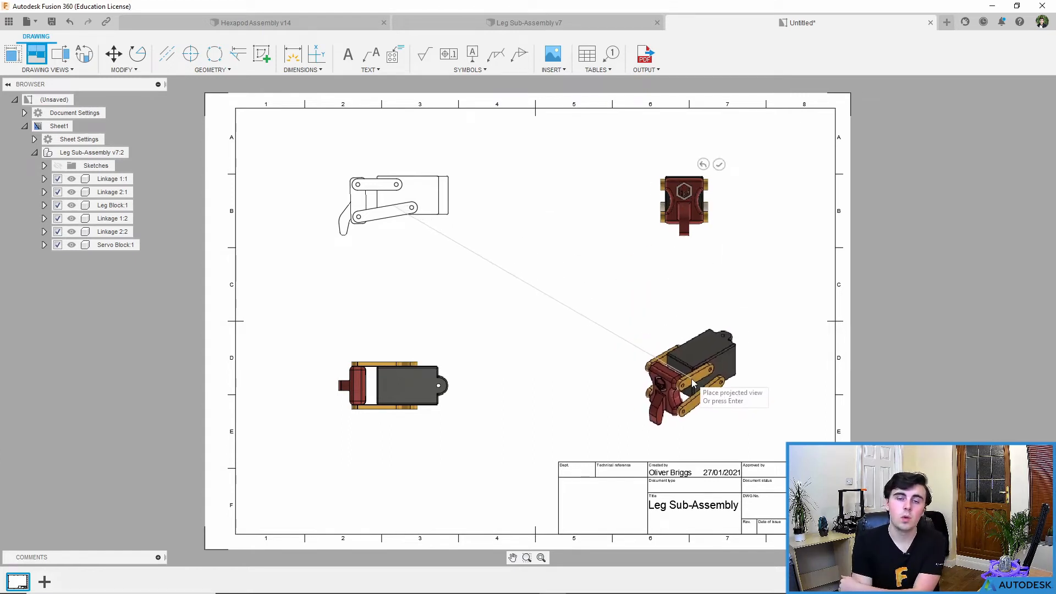
pyautogui.click(695, 384)
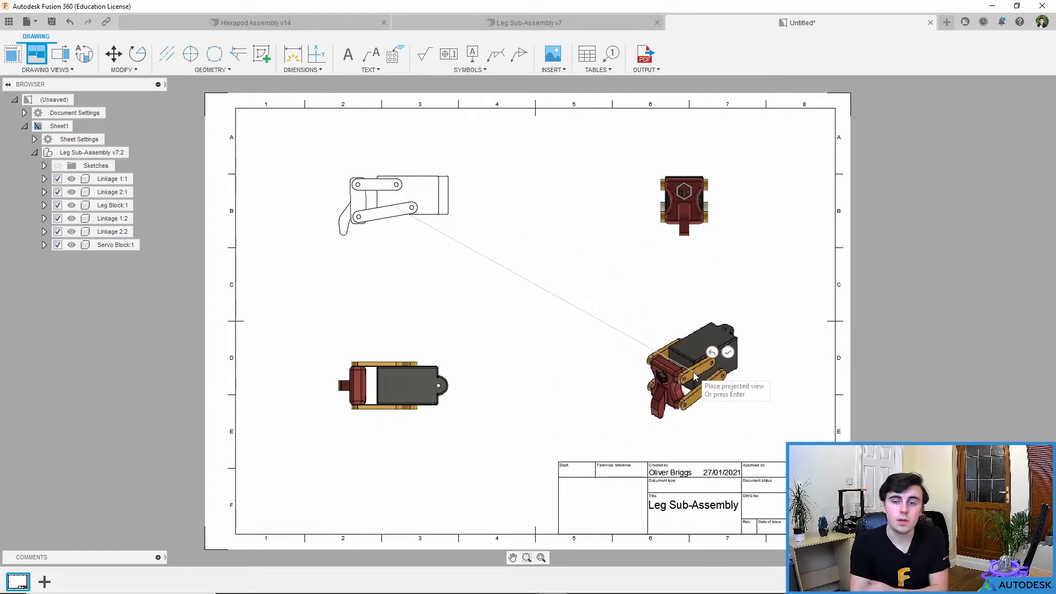
pyautogui.click(727, 352)
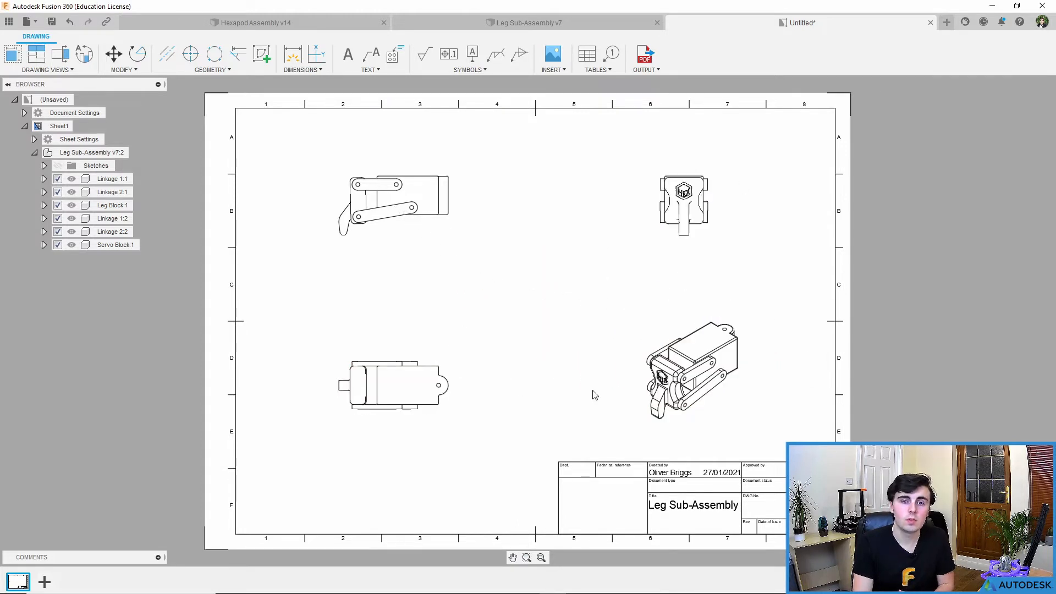
# Try the shaded style on the isometric view and restore the style inherited from its parent view
pyautogui.doubleClick(423, 394)
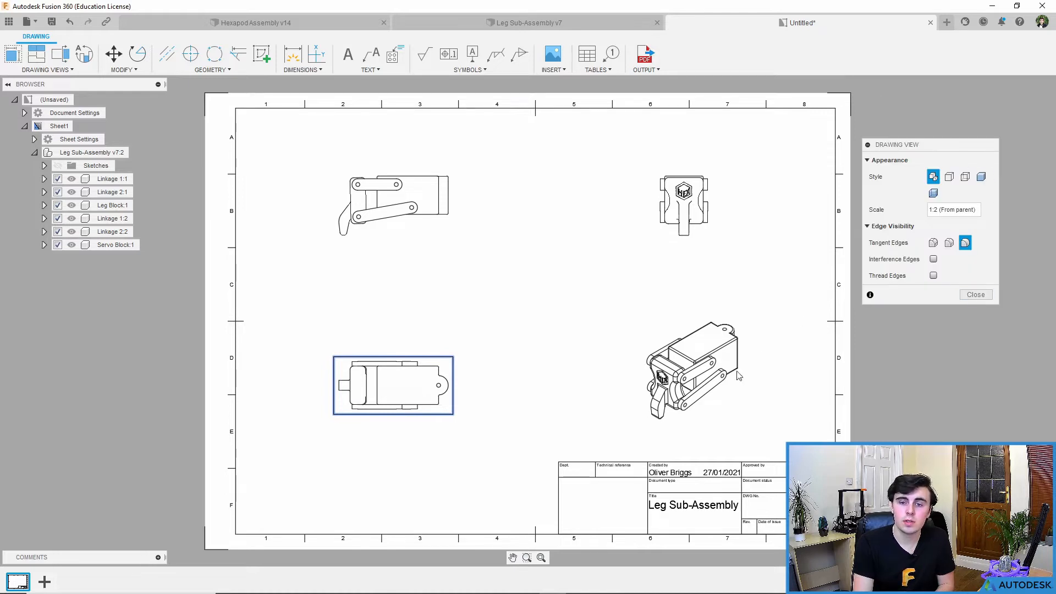
pyautogui.click(976, 295)
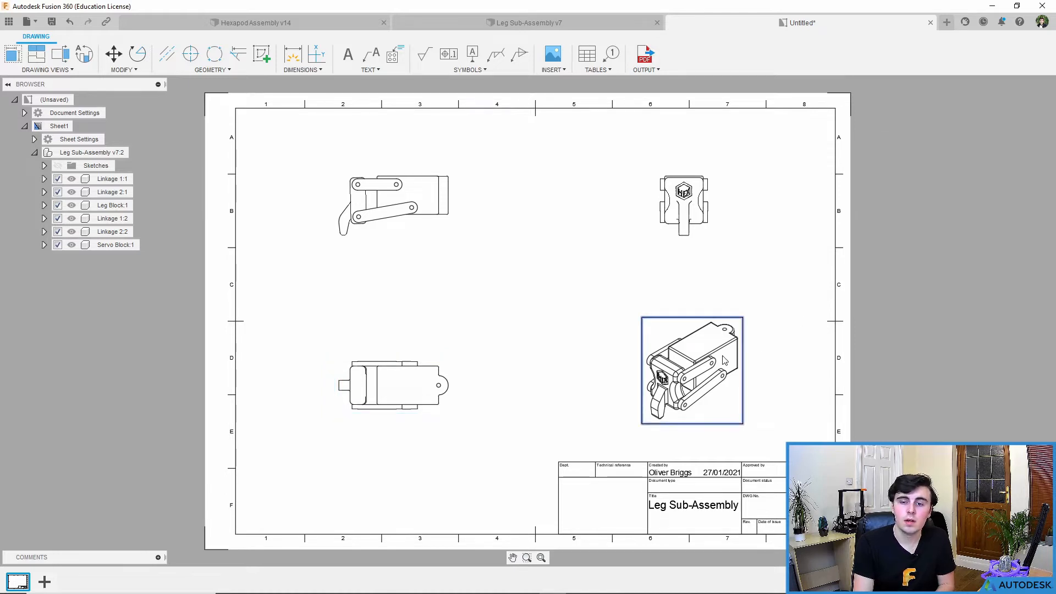
pyautogui.doubleClick(725, 360)
pyautogui.click(982, 177)
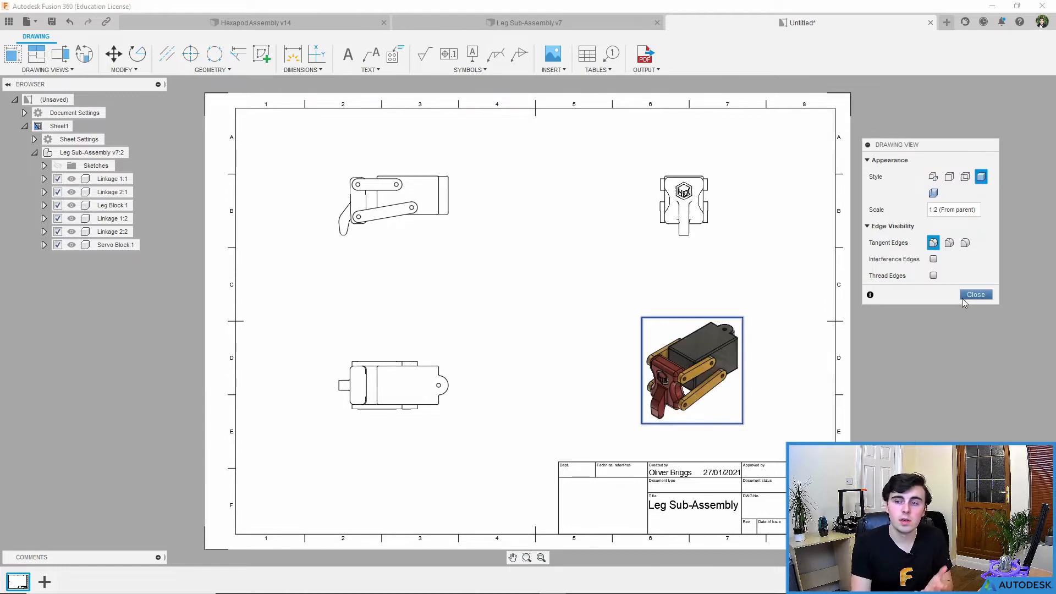
pyautogui.click(934, 177)
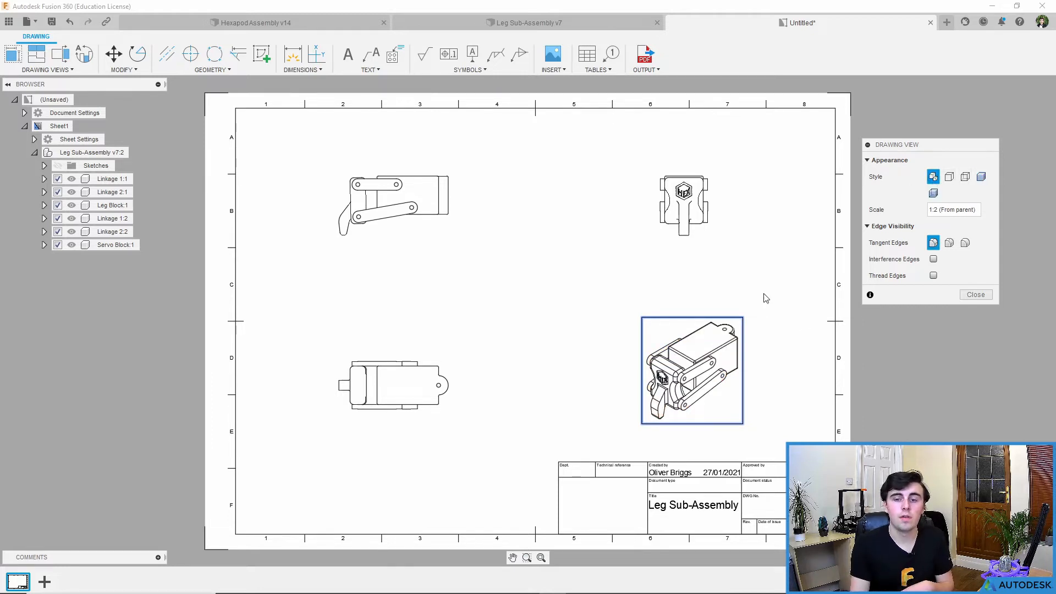
pyautogui.click(974, 295)
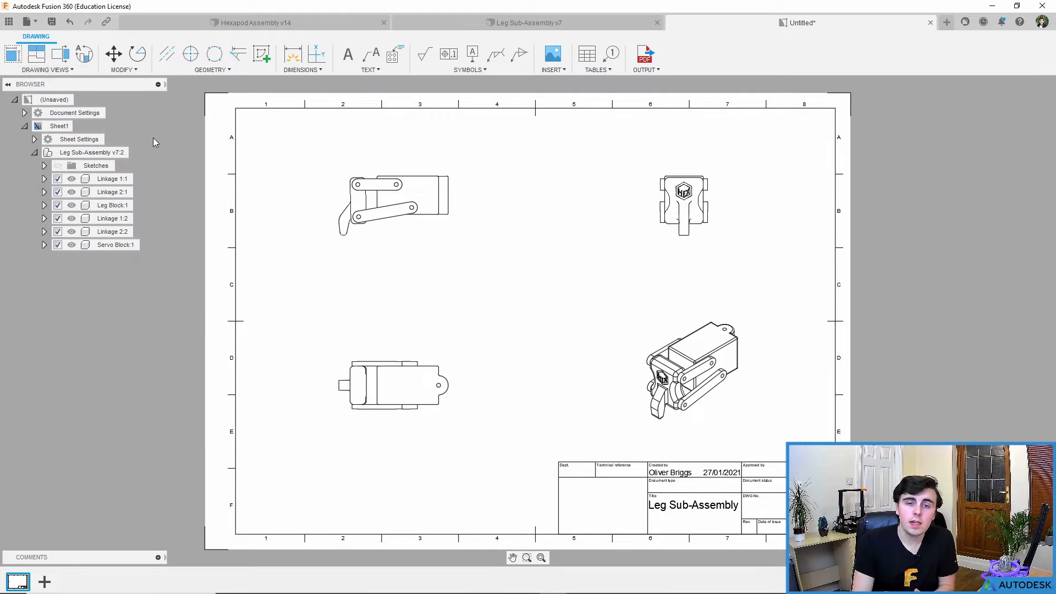
# Create a full-depth section view from a horizontal cut line across the base view, placed between the base and top views
pyautogui.click(64, 70)
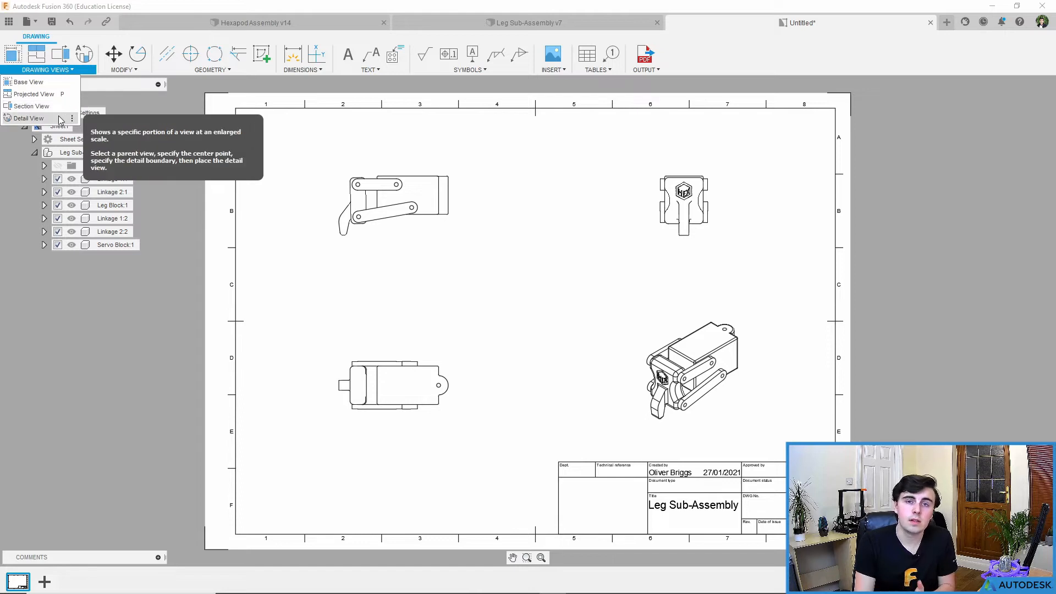
pyautogui.click(53, 109)
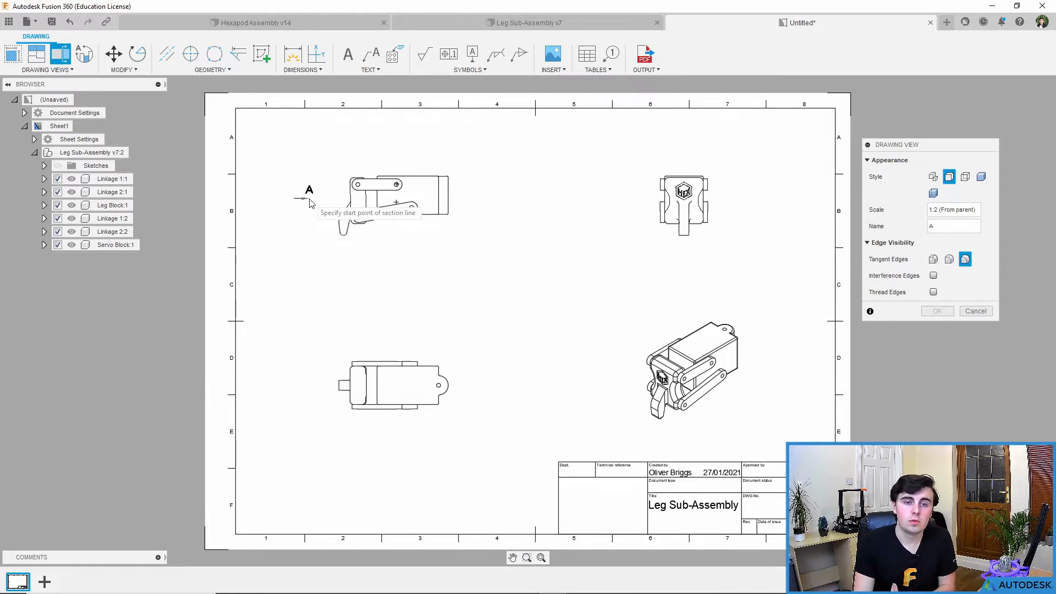
pyautogui.click(310, 199)
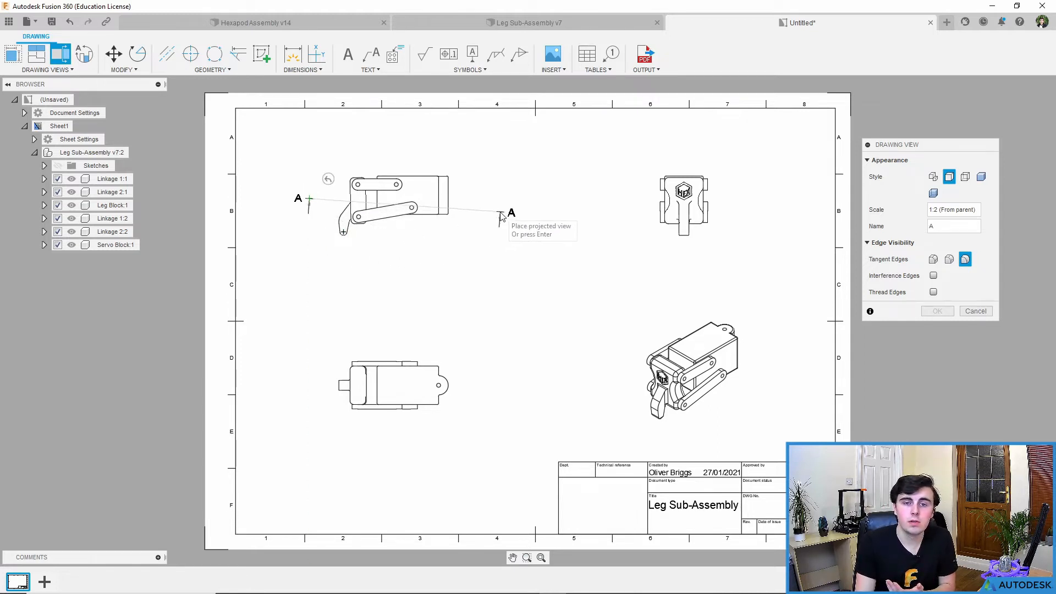
pyautogui.click(479, 200)
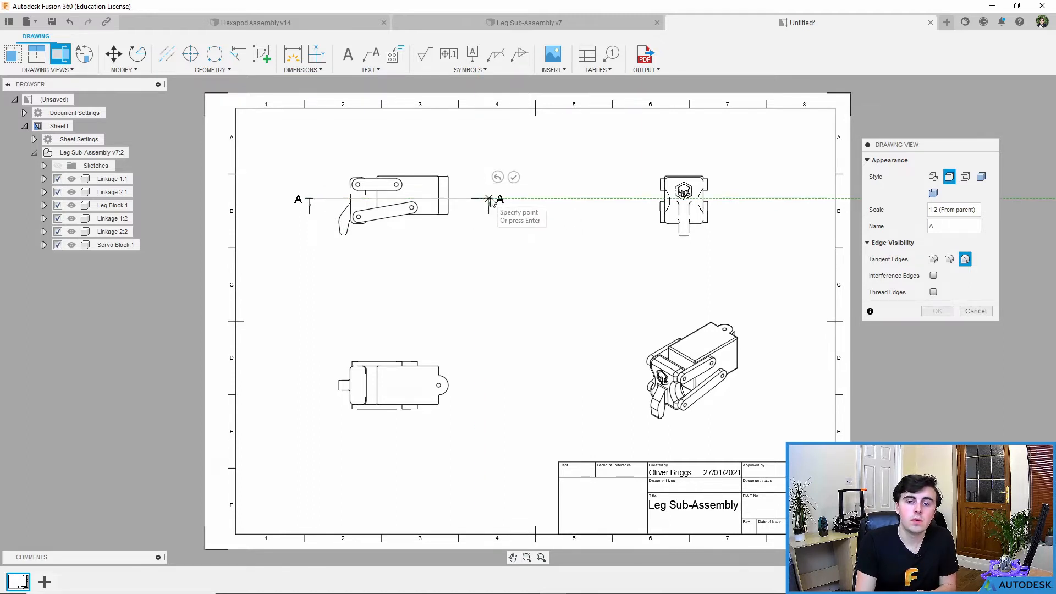
pyautogui.click(513, 178)
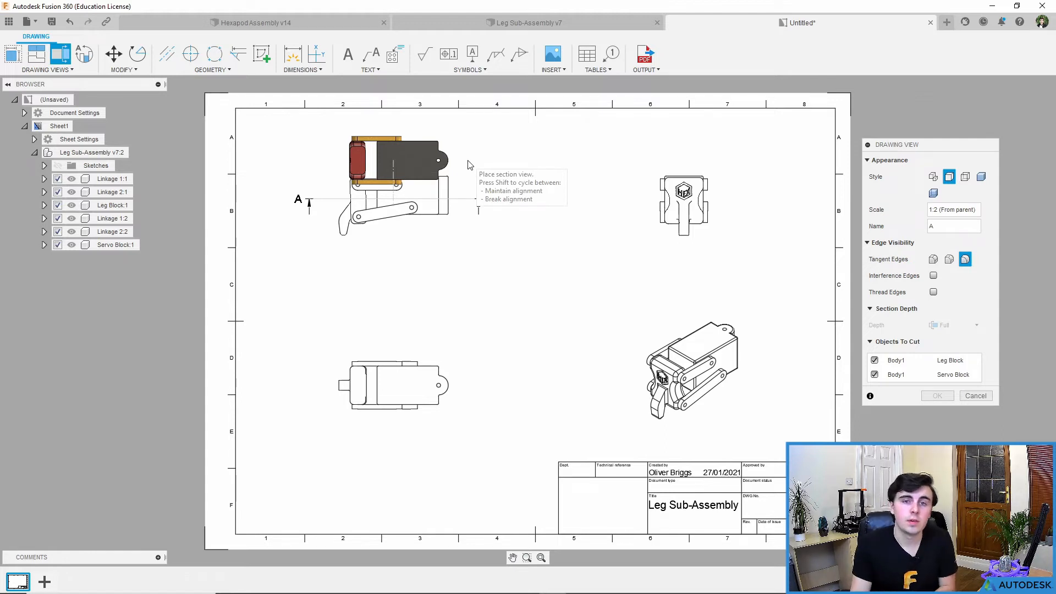
pyautogui.click(445, 282)
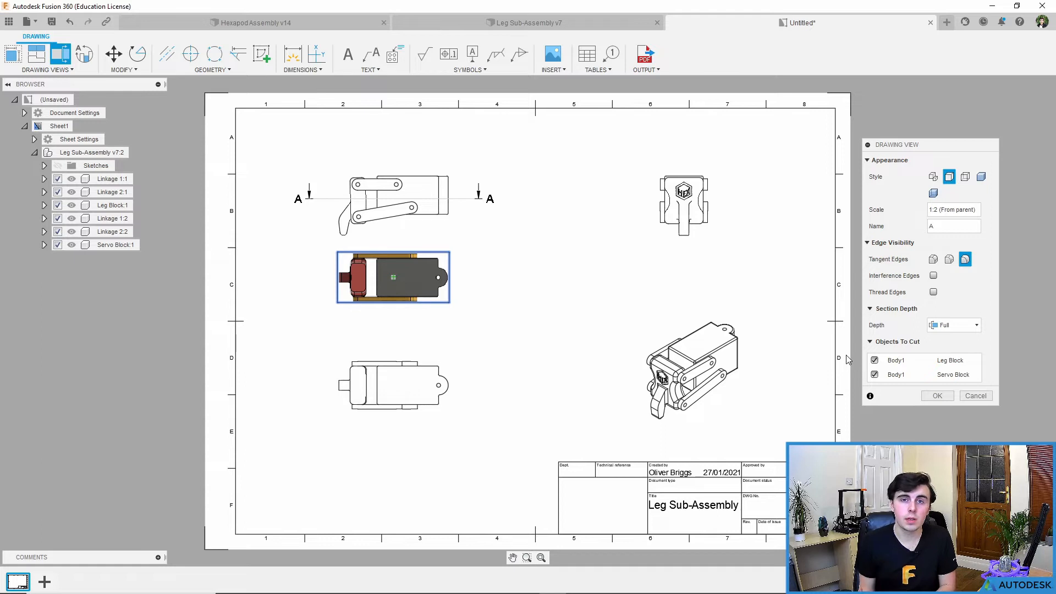
pyautogui.click(935, 396)
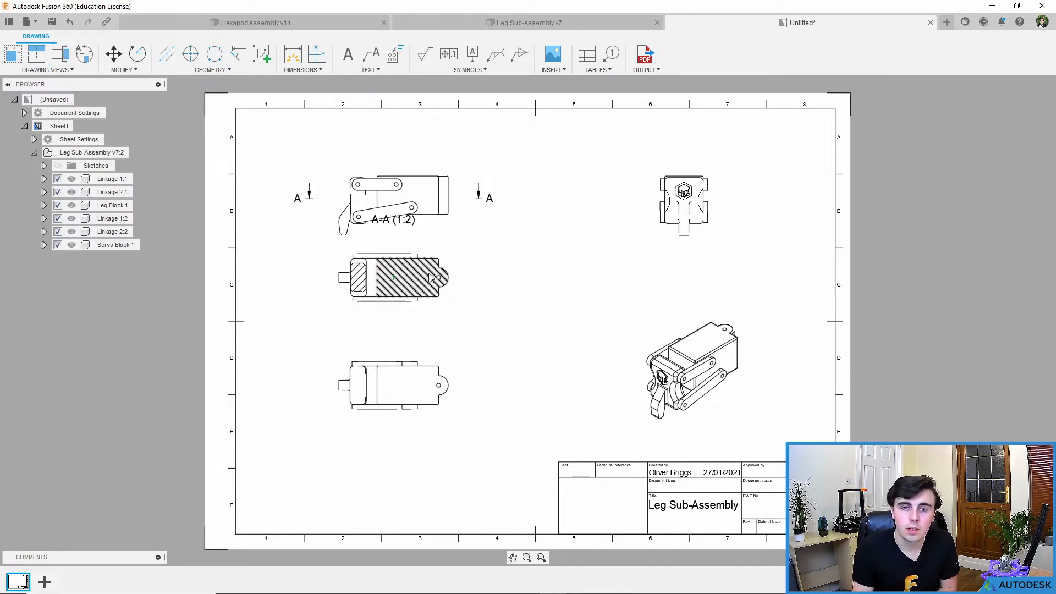
# Examine the hatched parts of section view A-A up close and compare them with the surrounding views
pyautogui.scroll(3, 410, 280)
pyautogui.scroll(-3, 493, 302)
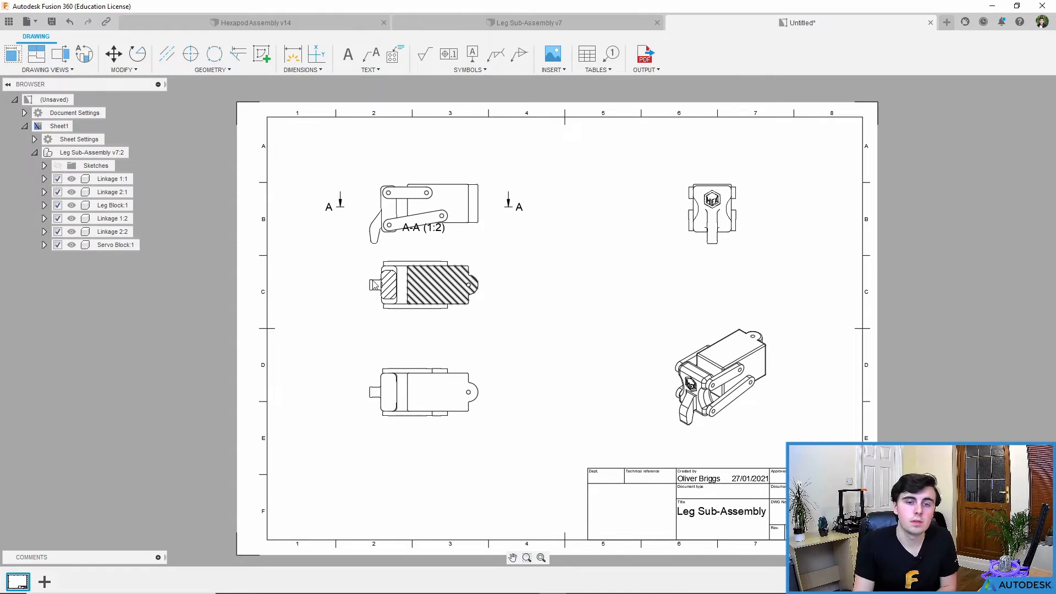
pyautogui.scroll(5, 374, 285)
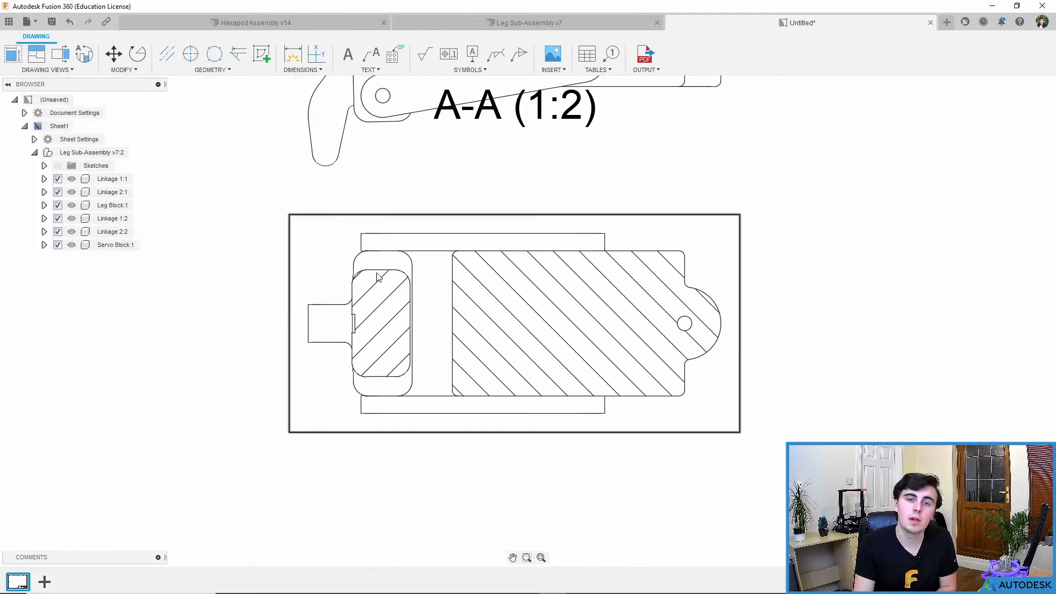
pyautogui.scroll(-4, 378, 278)
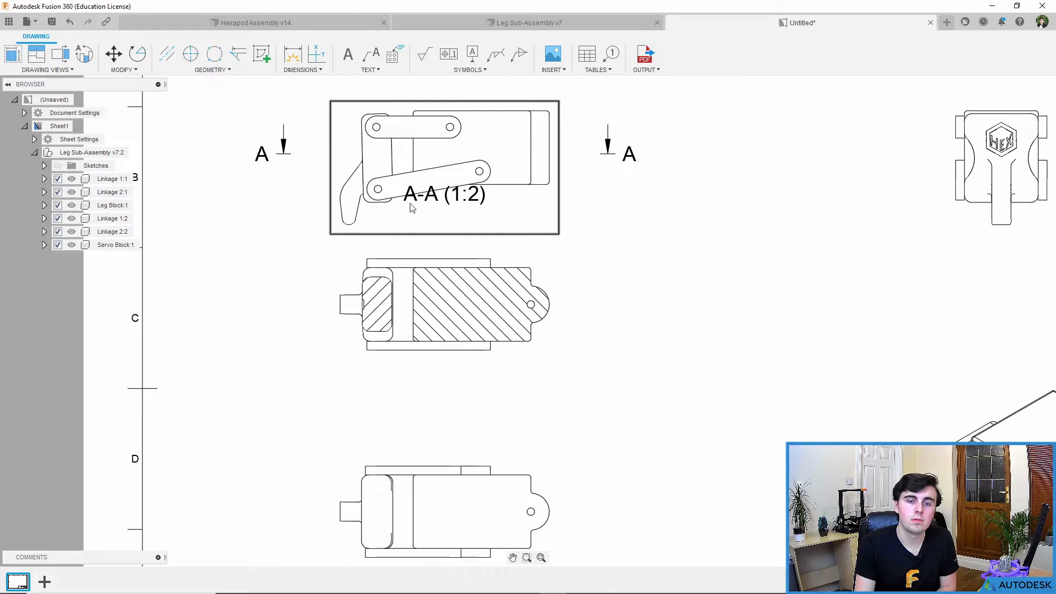
pyautogui.scroll(-2, 412, 208)
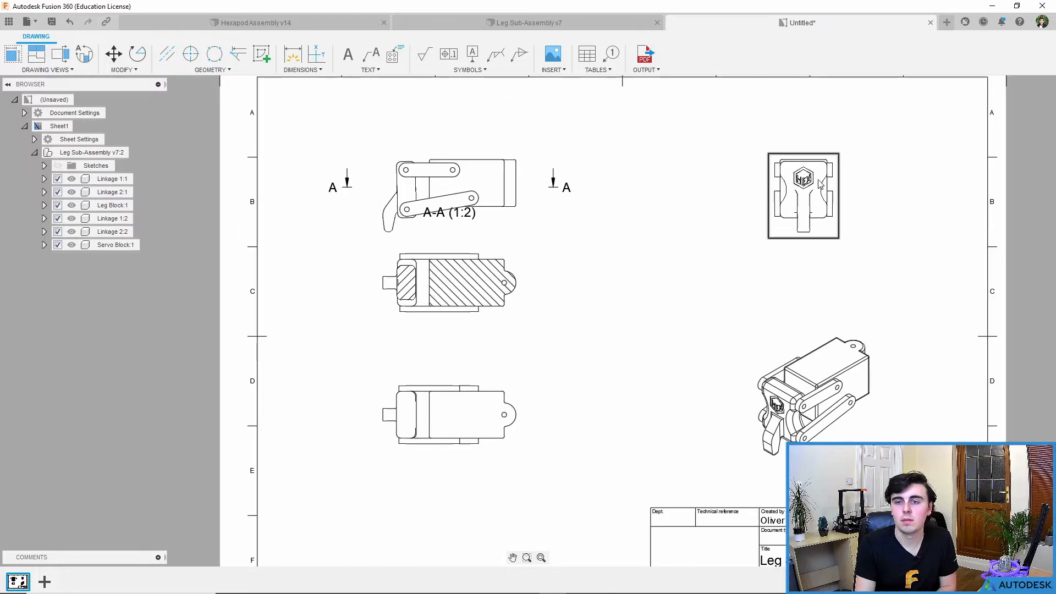
pyautogui.scroll(-3, 550, 278)
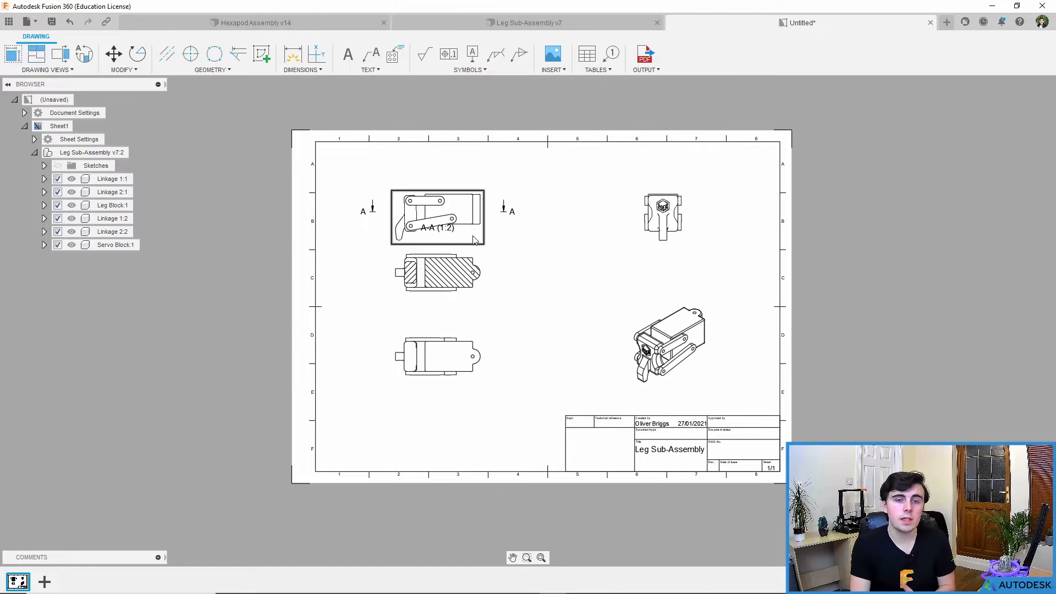
# Create a 1:1 detail view of the leg tip in the front view, placed in the sheet's upper right corner
pyautogui.click(84, 56)
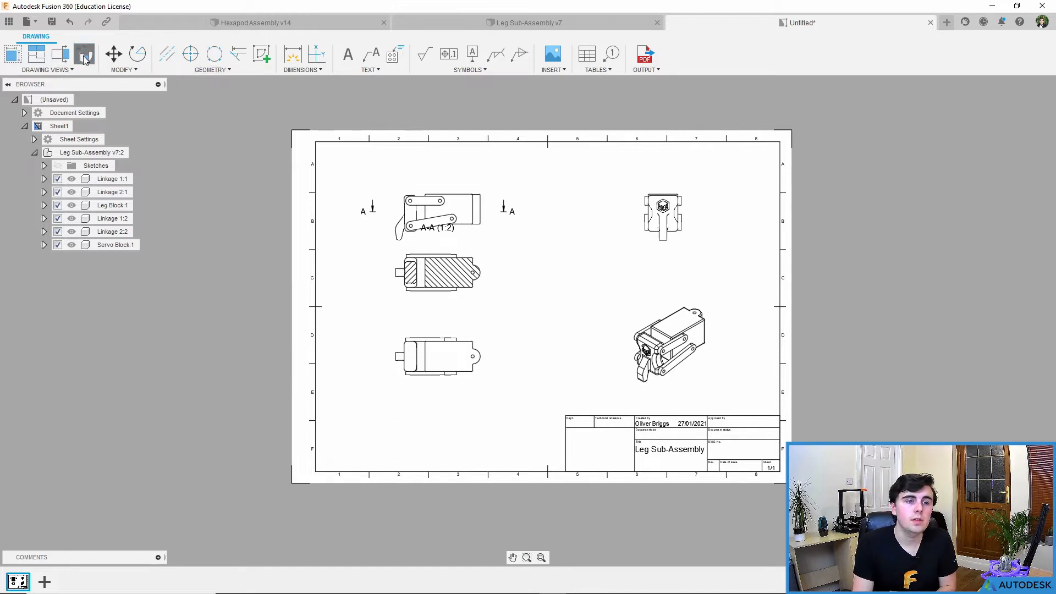
pyautogui.click(659, 234)
pyautogui.click(664, 231)
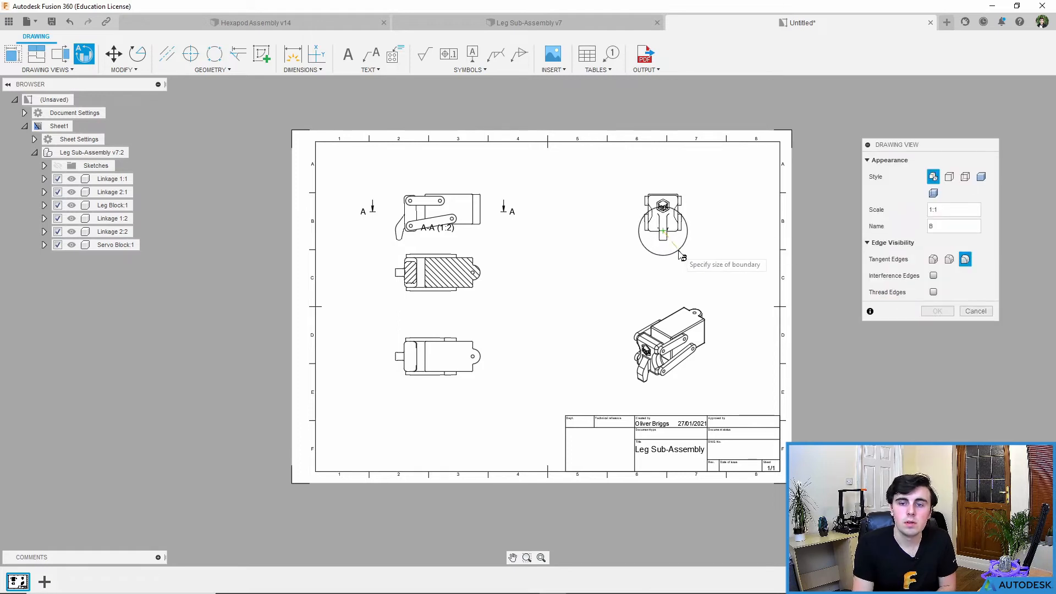
pyautogui.click(675, 243)
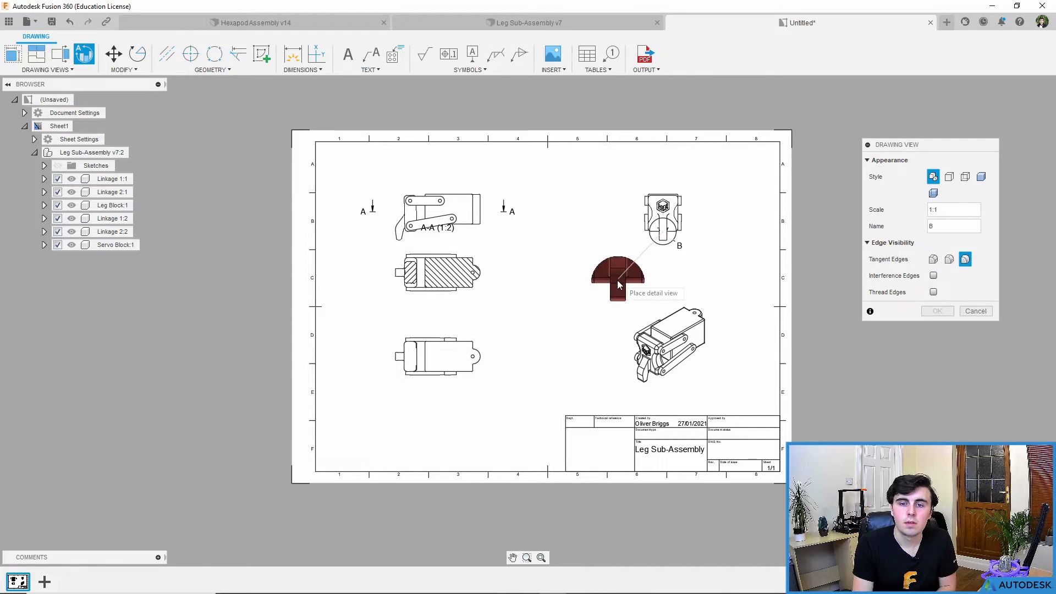
pyautogui.click(739, 178)
pyautogui.click(938, 312)
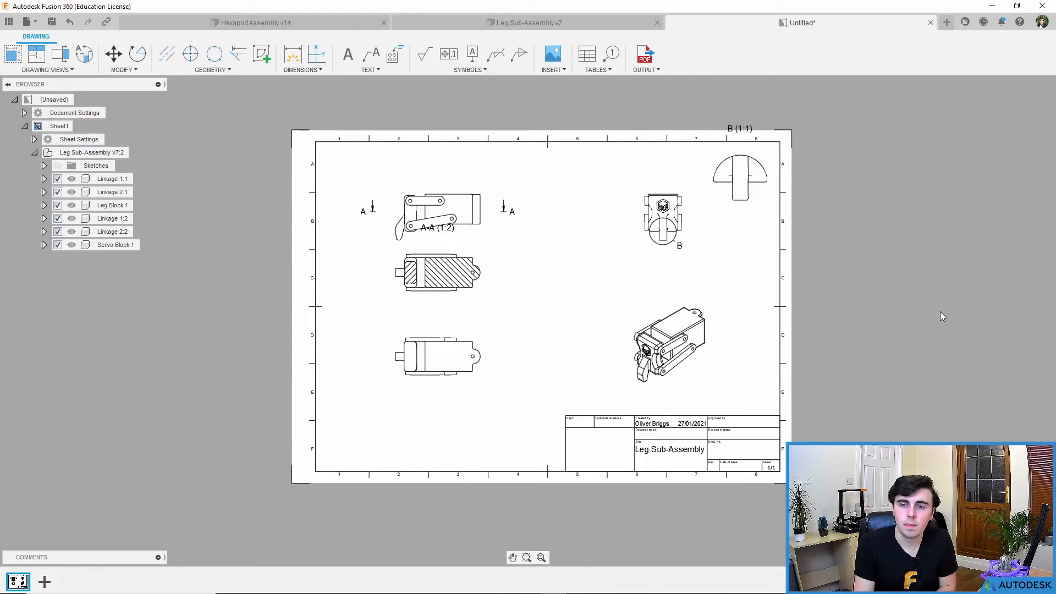
# Move detail view B and its label down inside the sheet border, and shift the front view left to make room
pyautogui.scroll(2, 740, 181)
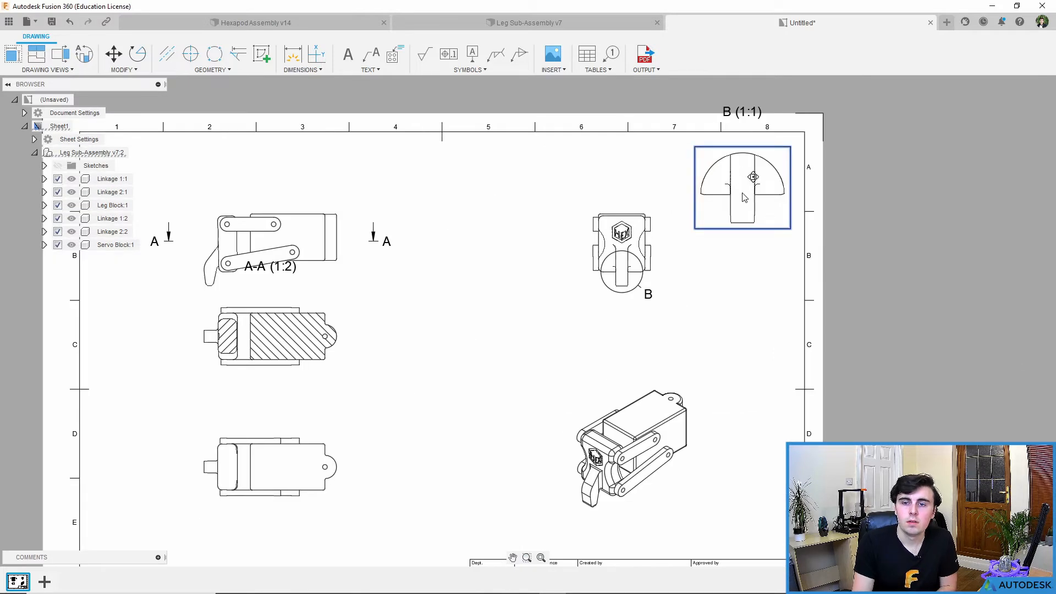
pyautogui.moveTo(742, 186); pyautogui.dragTo(730, 217)
pyautogui.moveTo(731, 152); pyautogui.dragTo(731, 175)
pyautogui.click(603, 250)
pyautogui.moveTo(624, 250); pyautogui.dragTo(579, 253)
pyautogui.click(670, 291)
pyautogui.scroll(-1, 607, 306)
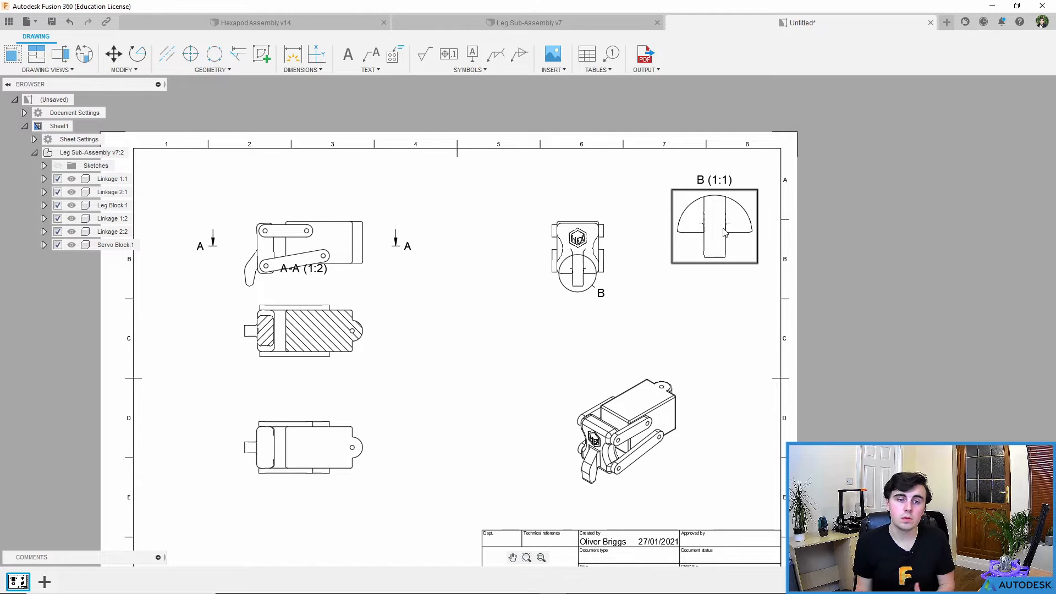
pyautogui.scroll(-3, 418, 304)
pyautogui.scroll(2, 432, 299)
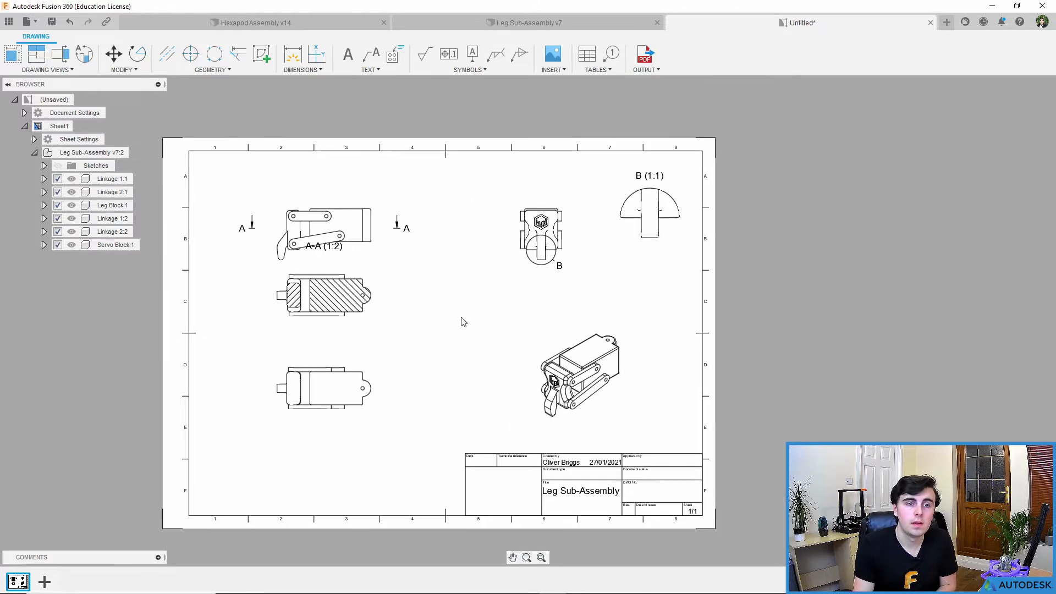
pyautogui.click(71, 71)
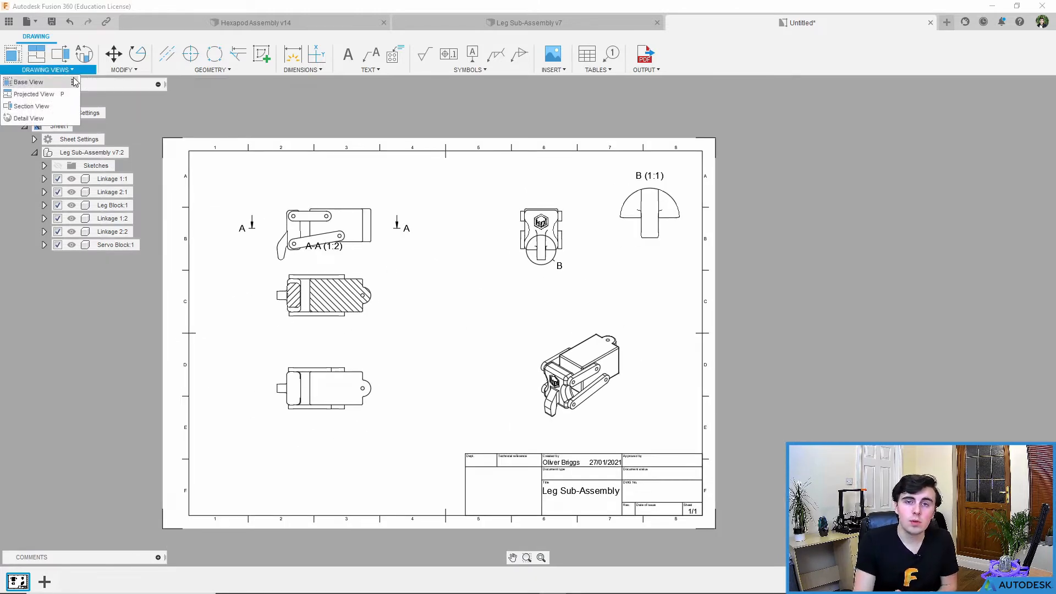
pyautogui.click(123, 70)
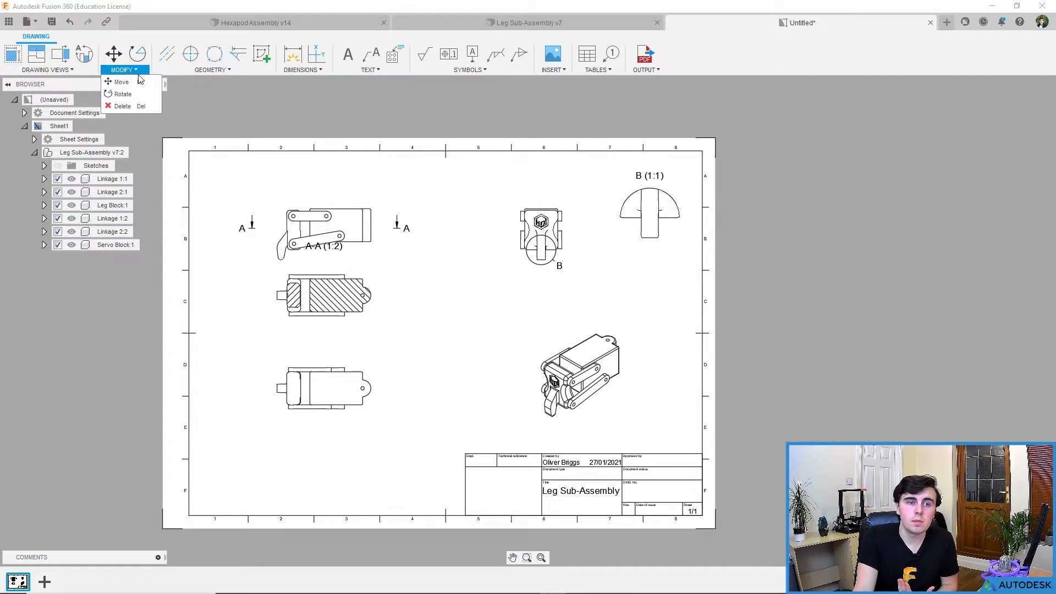
pyautogui.click(122, 82)
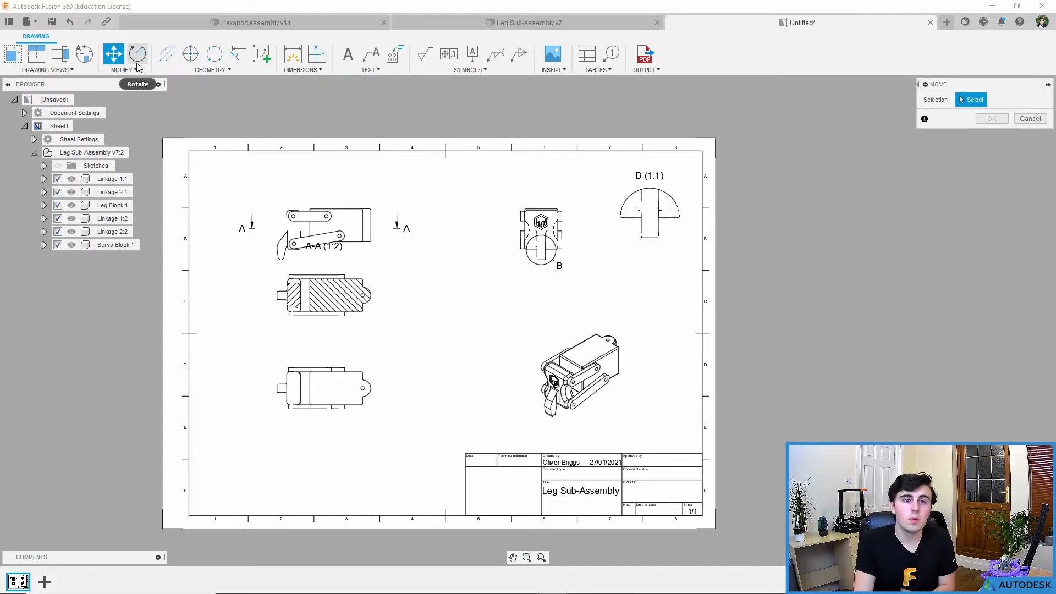
pyautogui.click(1039, 119)
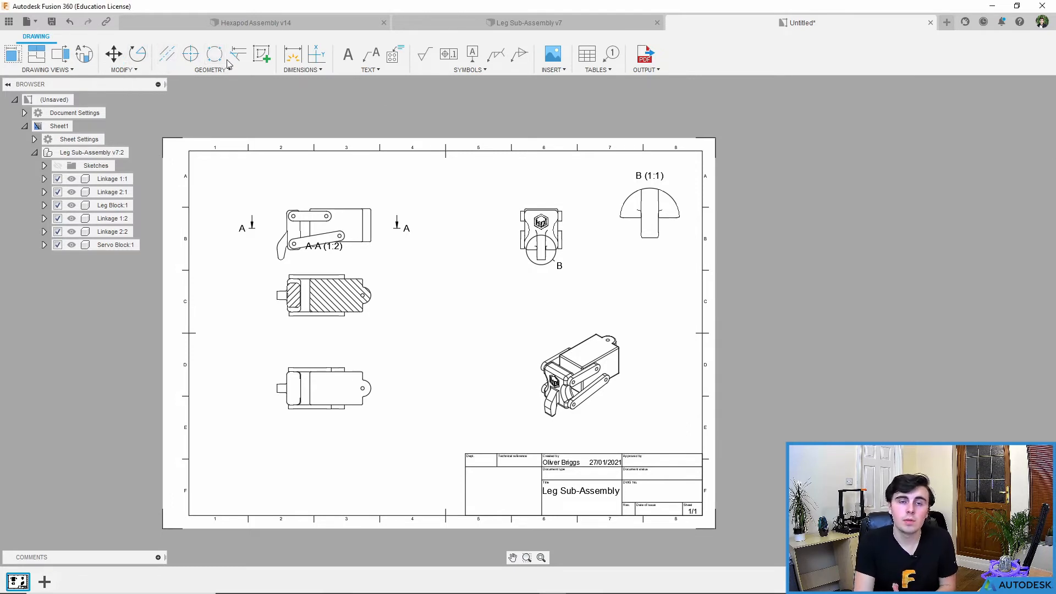
# Add centerlines midway between the servo block's long edges in the base view and the leg tip's sides in detail view B
pyautogui.click(167, 54)
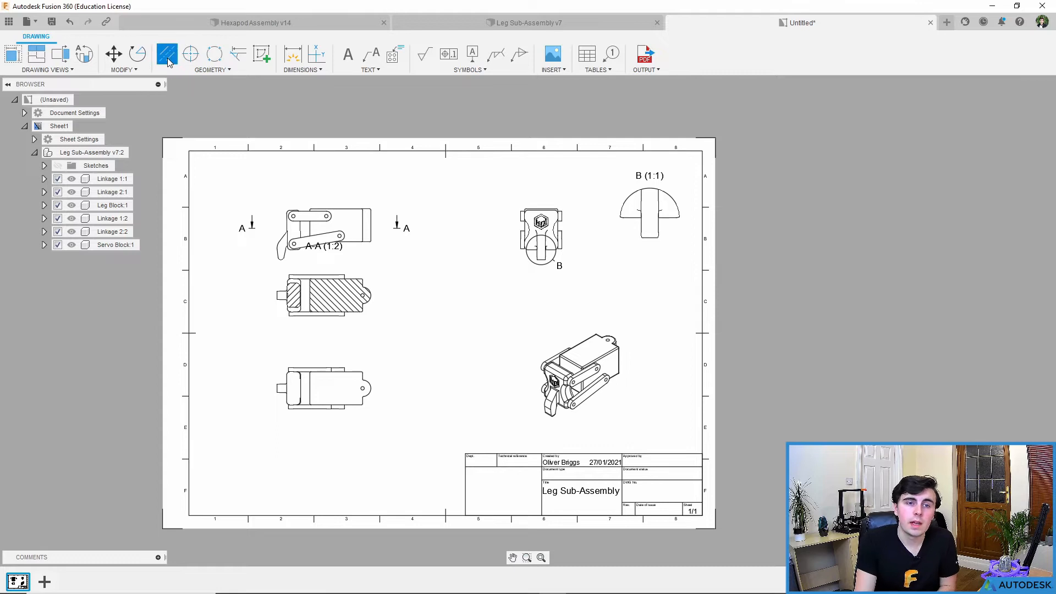
pyautogui.click(355, 211)
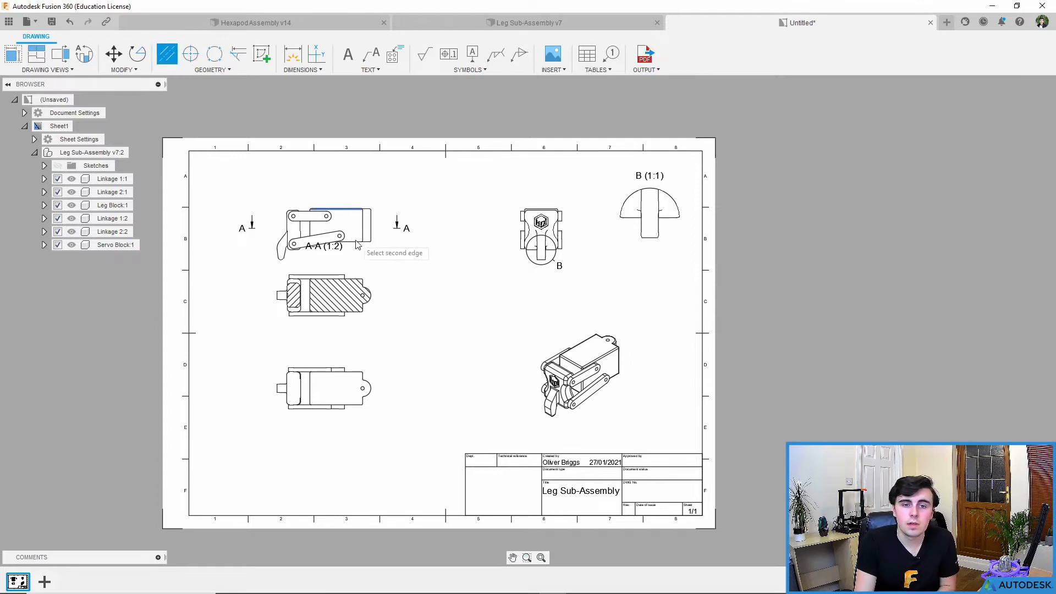
pyautogui.click(354, 242)
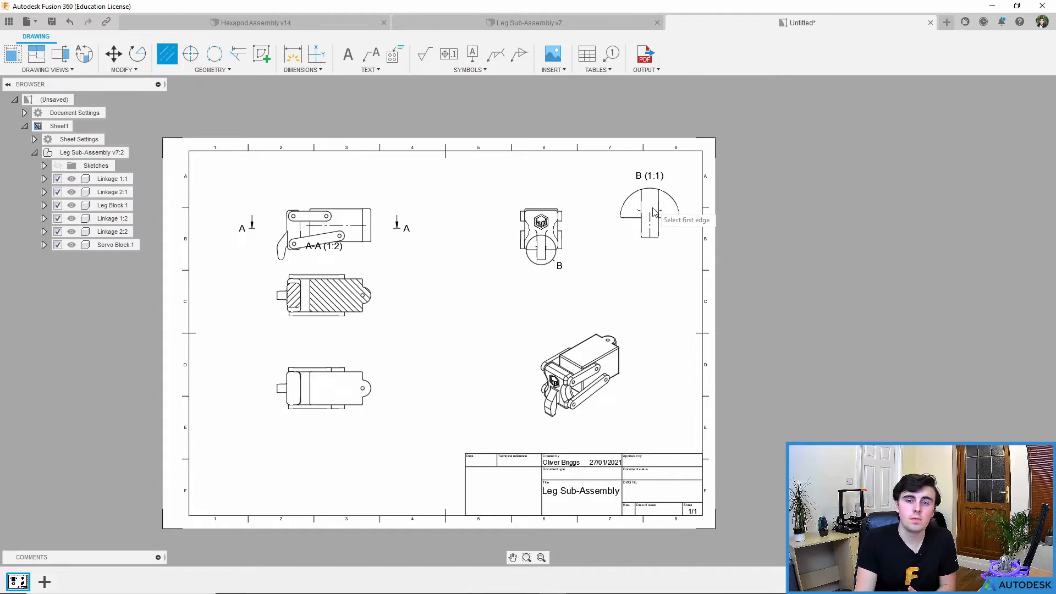
# Add a center mark to the small hole in the servo block's rounded tab in the top view
pyautogui.click(197, 56)
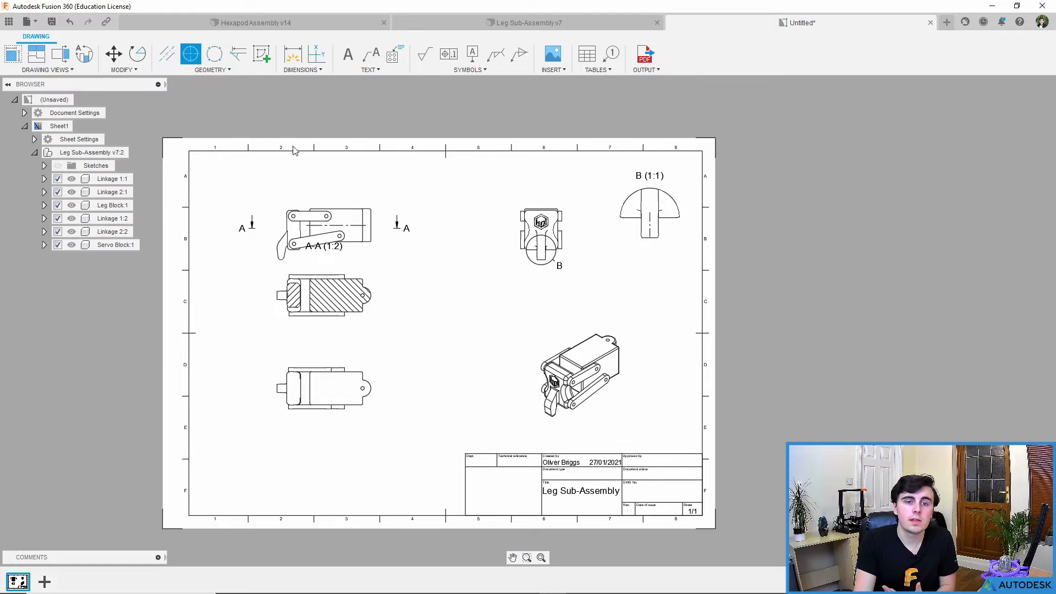
pyautogui.scroll(6, 384, 399)
pyautogui.click(361, 407)
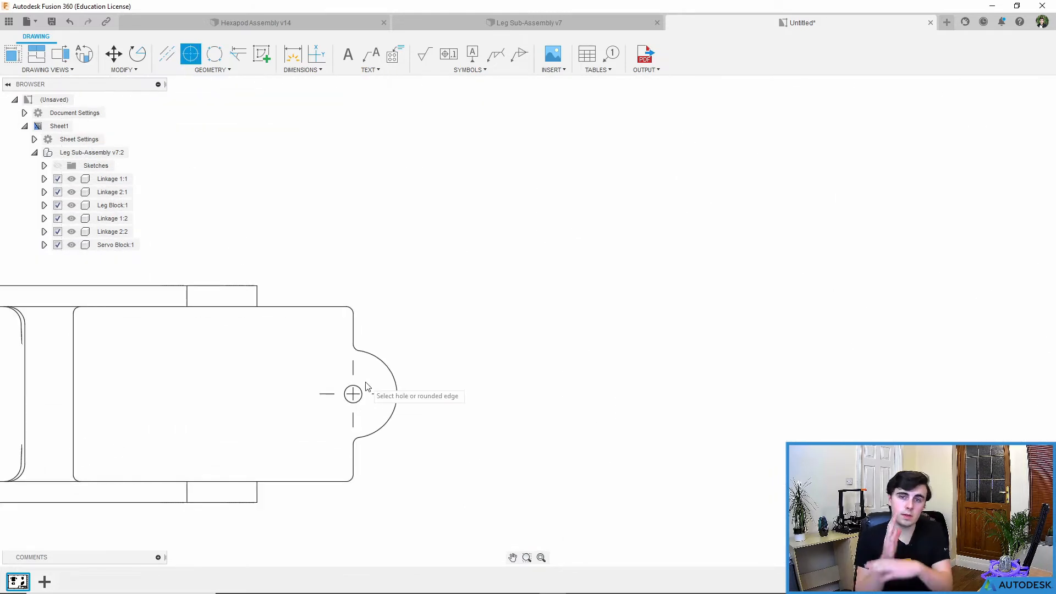
pyautogui.scroll(-6, 366, 387)
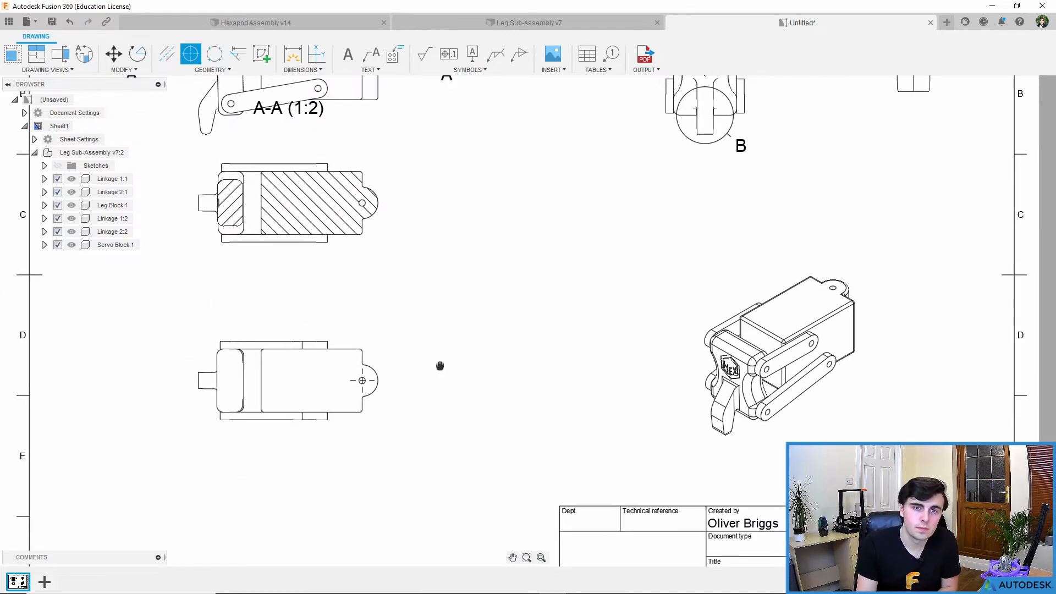
pyautogui.click(212, 70)
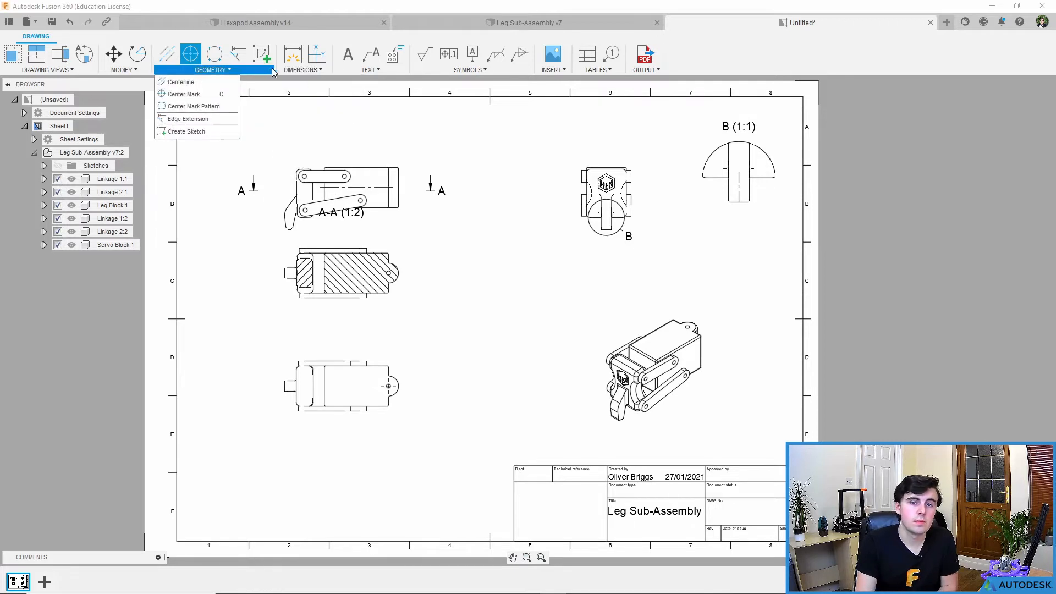
# Dimension the top view's length from the leg block's outer edge to the servo block's end edge, placed above the view
pyautogui.click(300, 70)
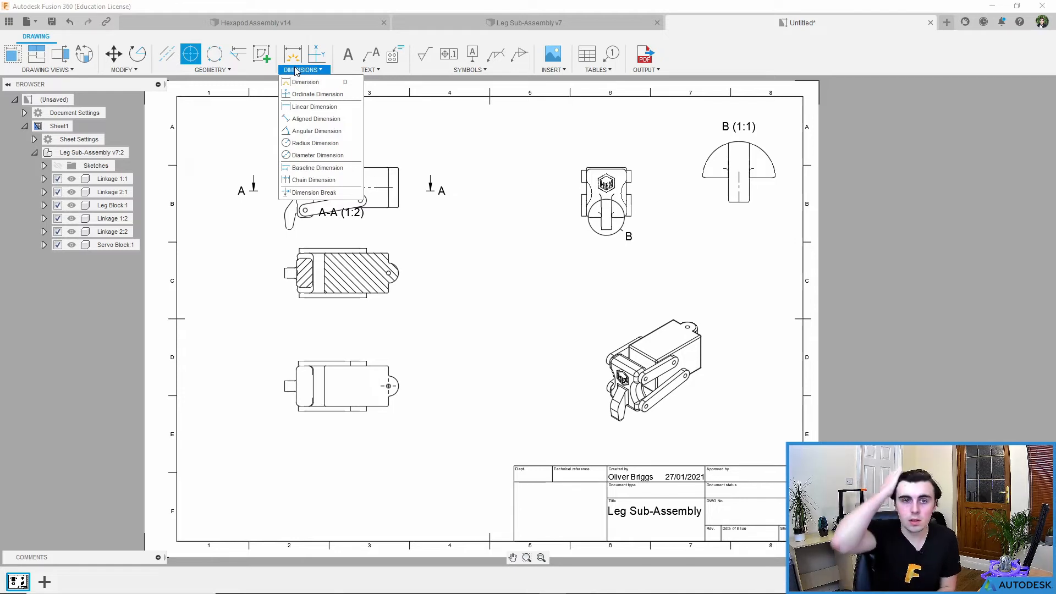
pyautogui.click(305, 82)
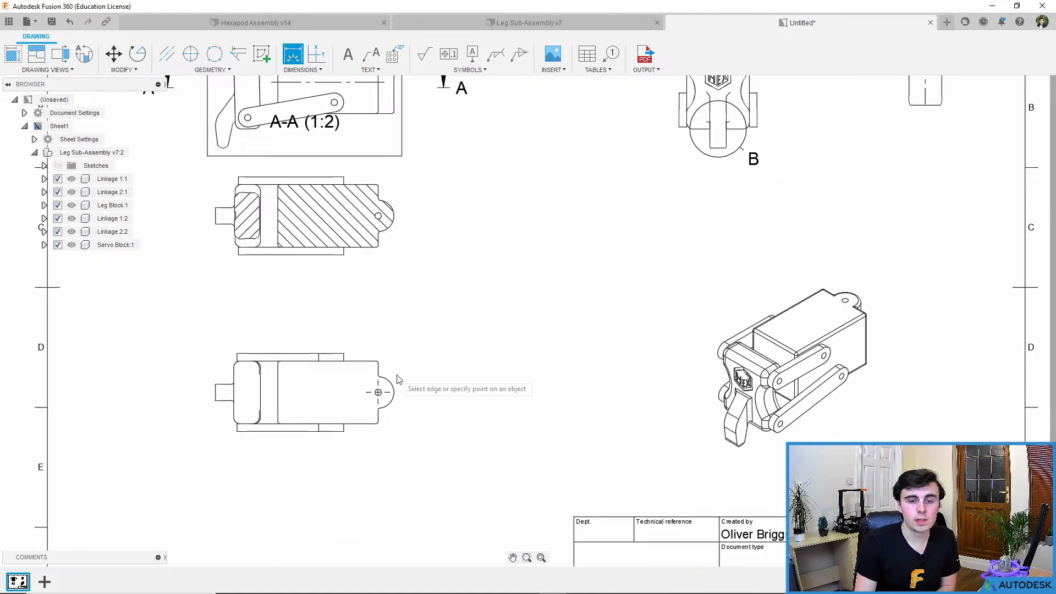
pyautogui.scroll(3, 397, 377)
pyautogui.click(366, 369)
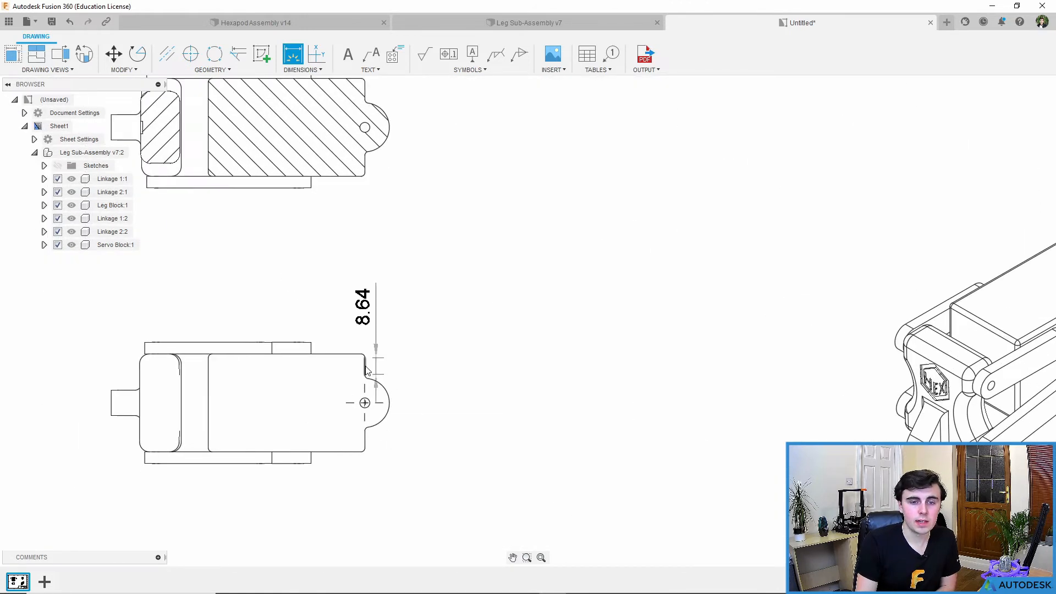
pyautogui.click(141, 382)
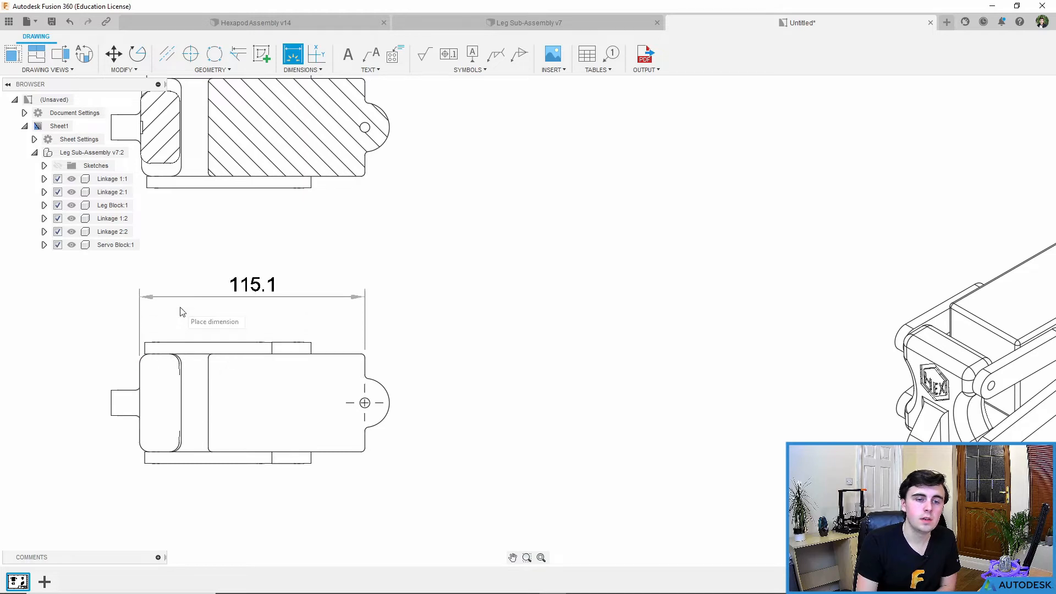
pyautogui.click(193, 299)
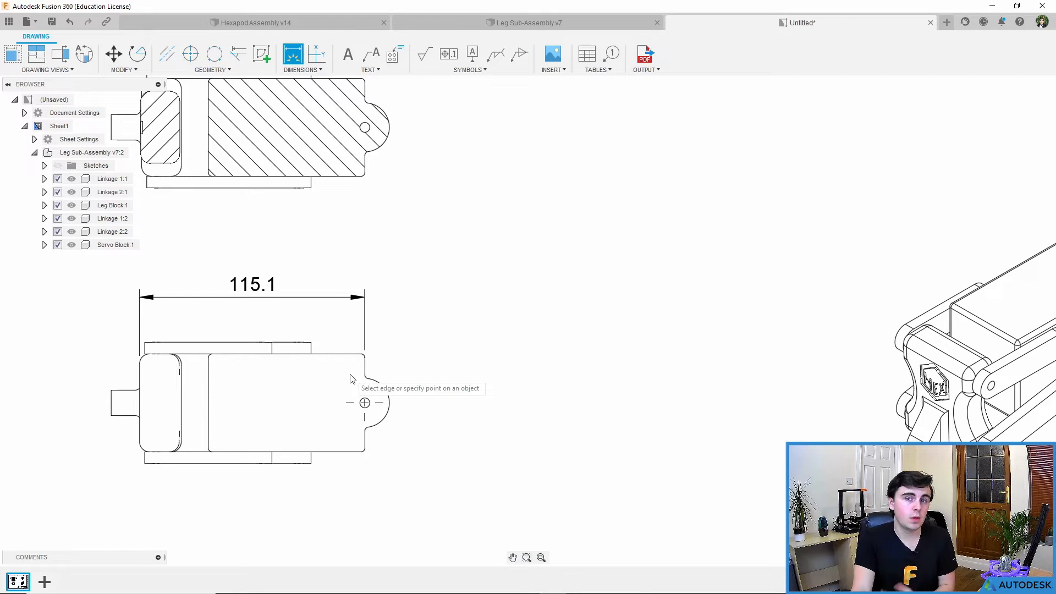
# Dimension the width of the leg tip's flat end edge in detail view B, placing it below the tip
pyautogui.scroll(-6, 352, 379)
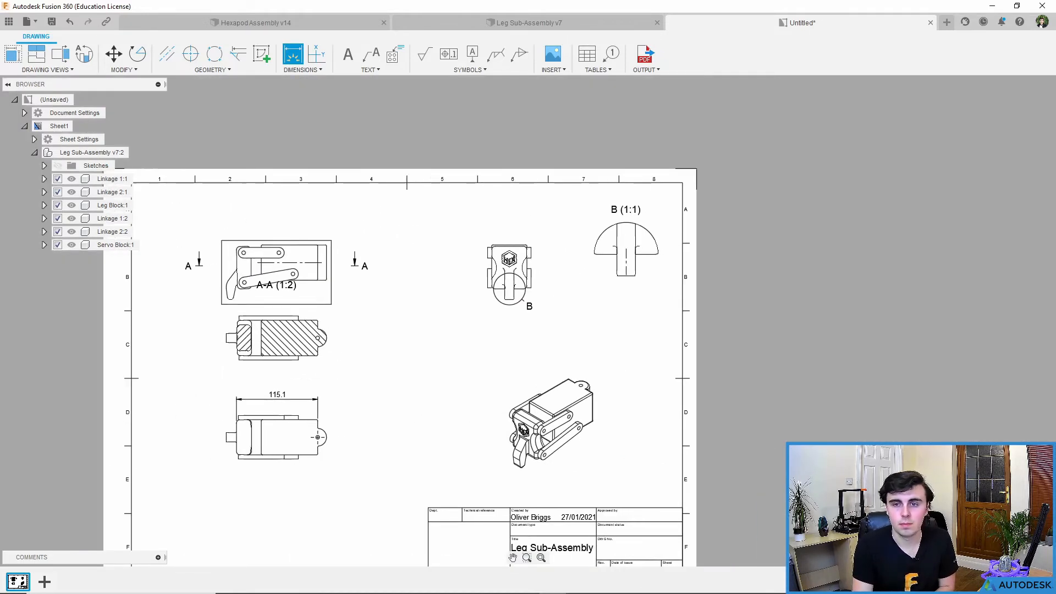
pyautogui.scroll(3, 714, 241)
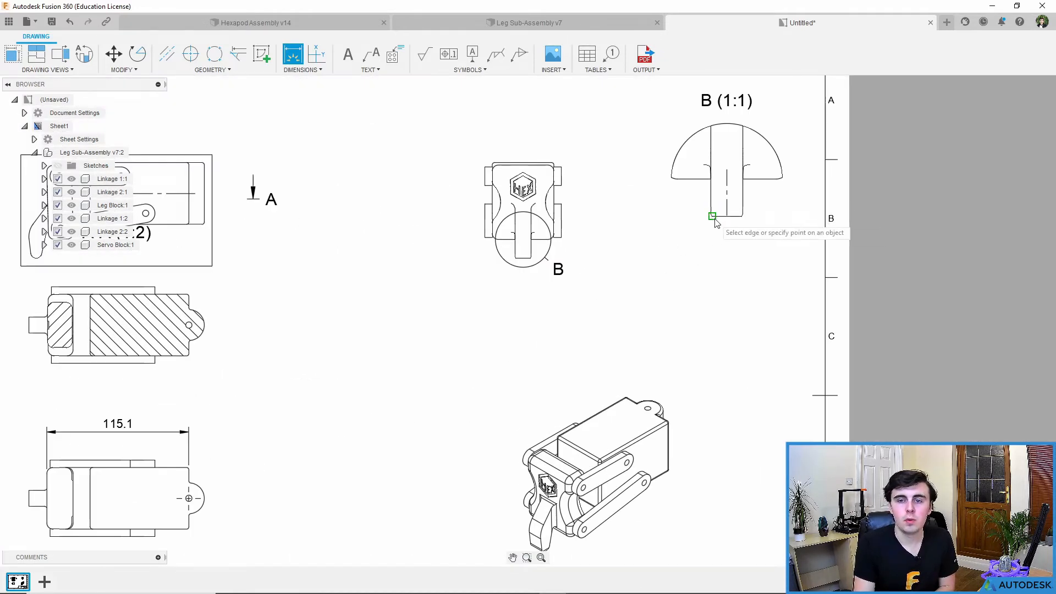
pyautogui.scroll(3, 715, 220)
pyautogui.scroll(5, 715, 222)
pyautogui.click(677, 202)
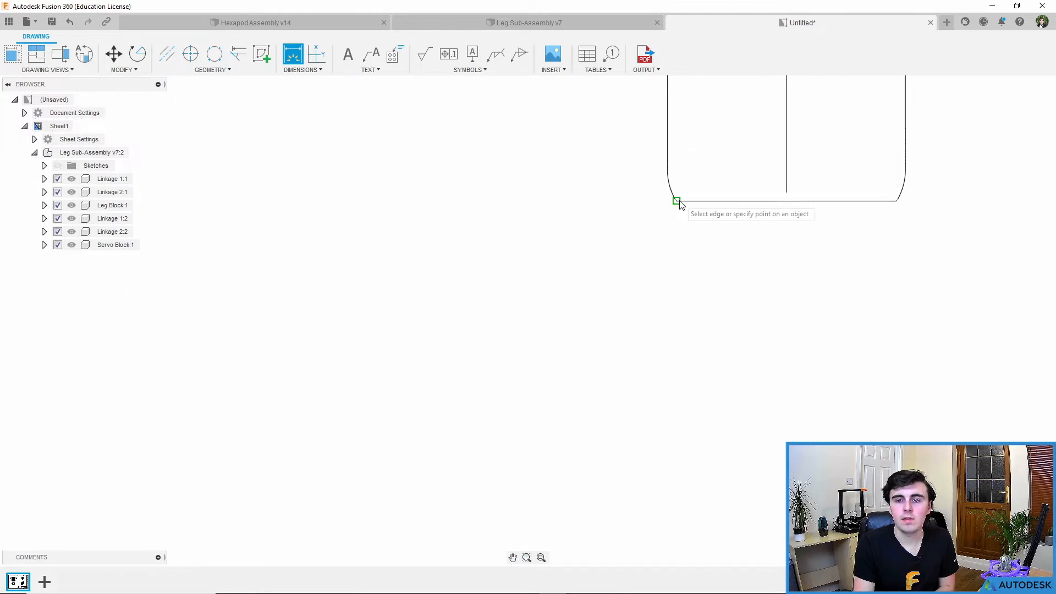
pyautogui.click(898, 206)
pyautogui.scroll(-4, 718, 341)
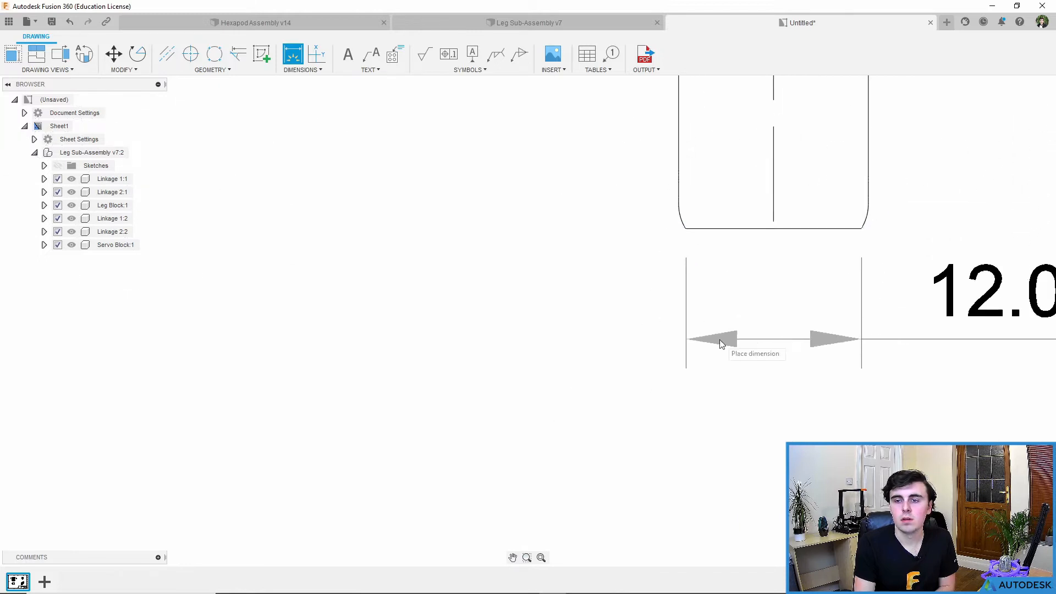
pyautogui.click(731, 333)
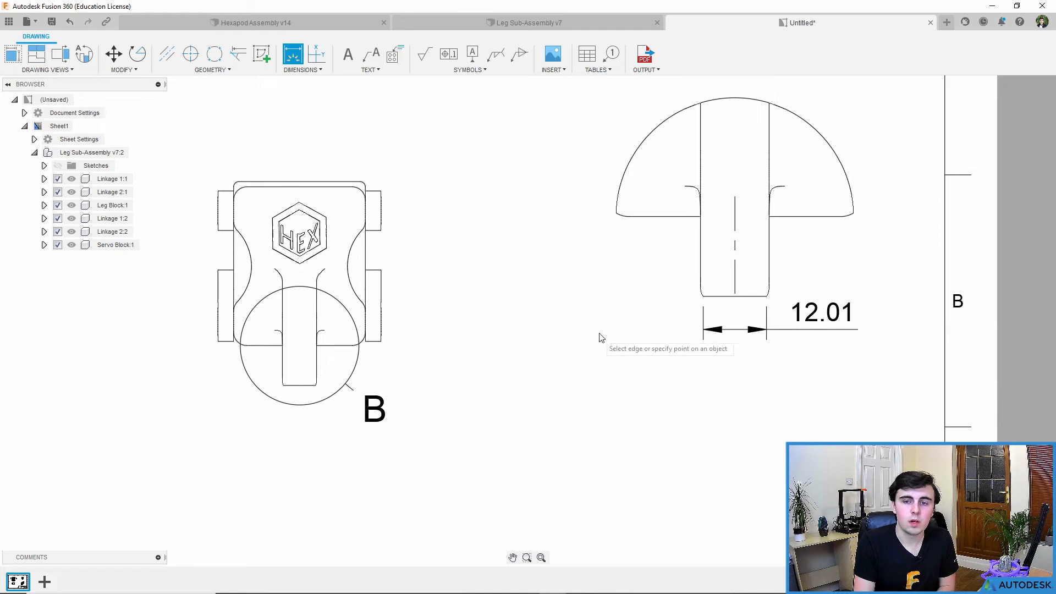
# Dimension the front view's overall width between the outer edges of the two upper linkages, placed above the view
pyautogui.scroll(-4, 594, 339)
pyautogui.scroll(4, 516, 281)
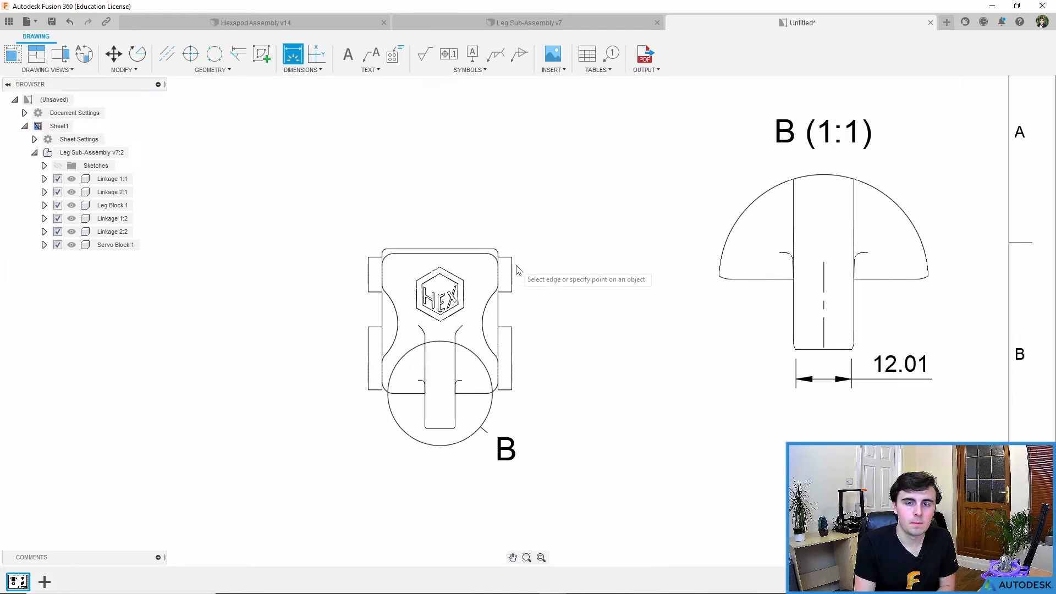
pyautogui.click(512, 257)
pyautogui.click(369, 258)
pyautogui.click(392, 183)
pyautogui.scroll(-3, 569, 347)
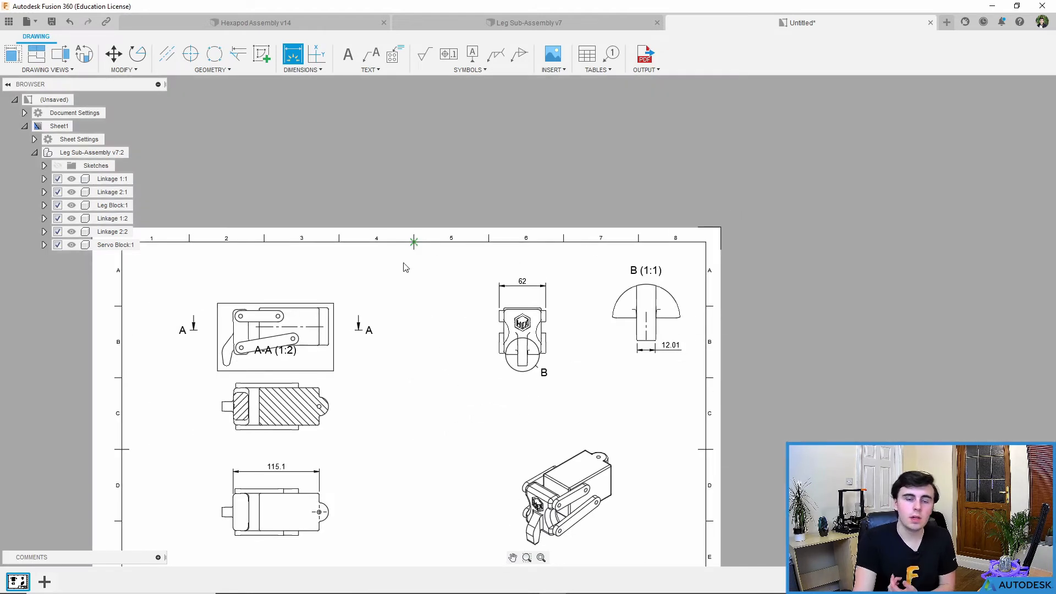
# Add a diameter dimension to the small hole in the servo block's rounded tab in the top view
pyautogui.scroll(3, 553, 325)
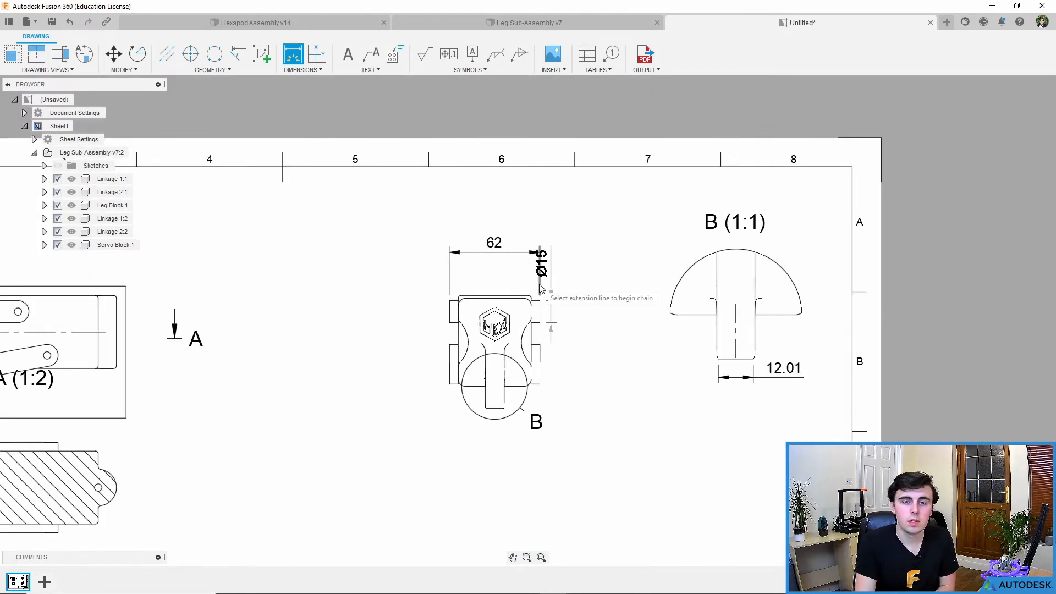
pyautogui.scroll(-3, 545, 316)
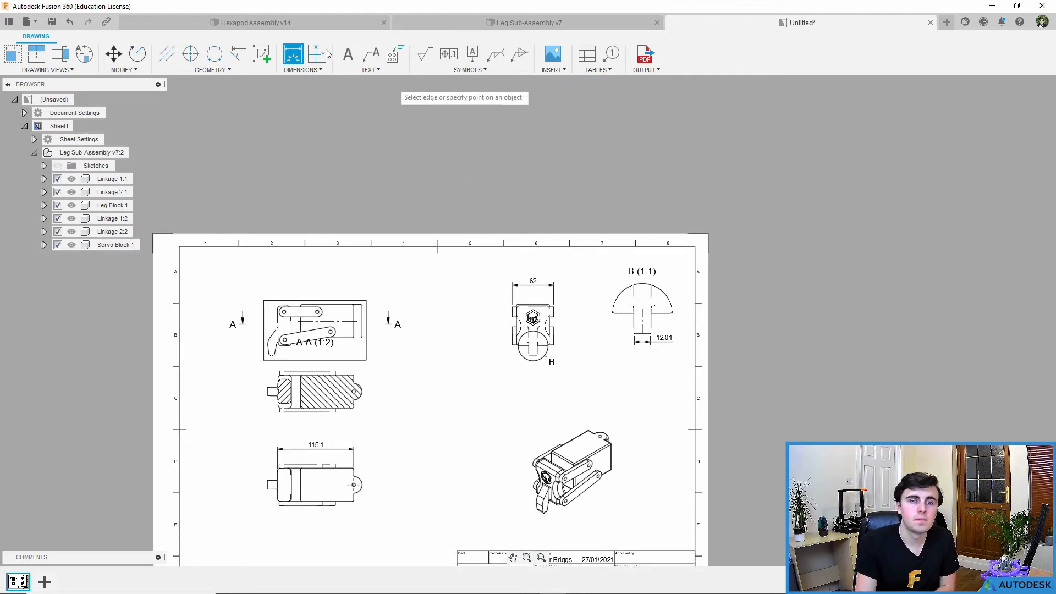
pyautogui.click(303, 70)
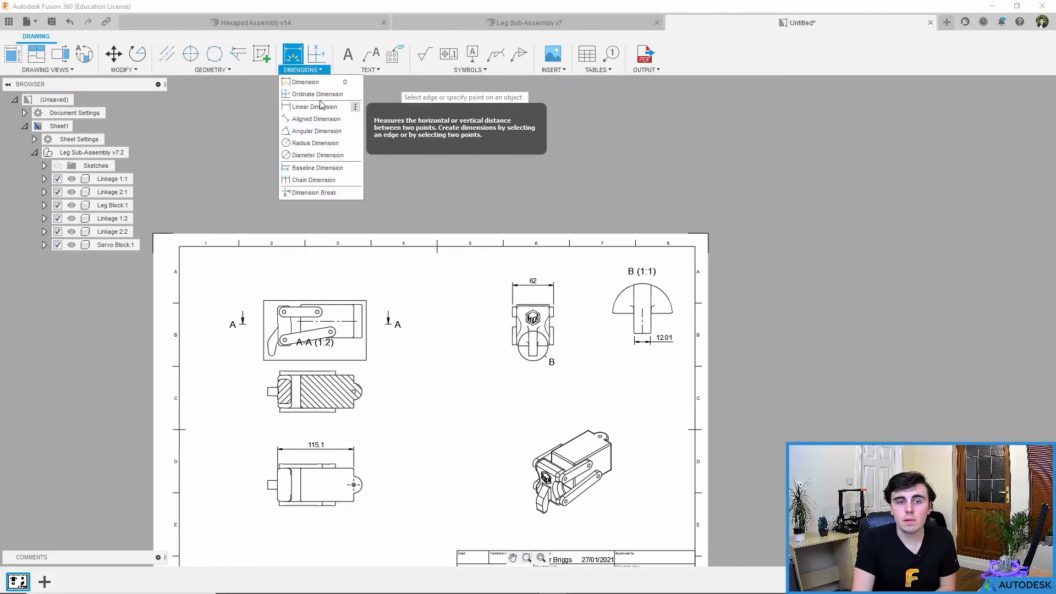
pyautogui.click(334, 156)
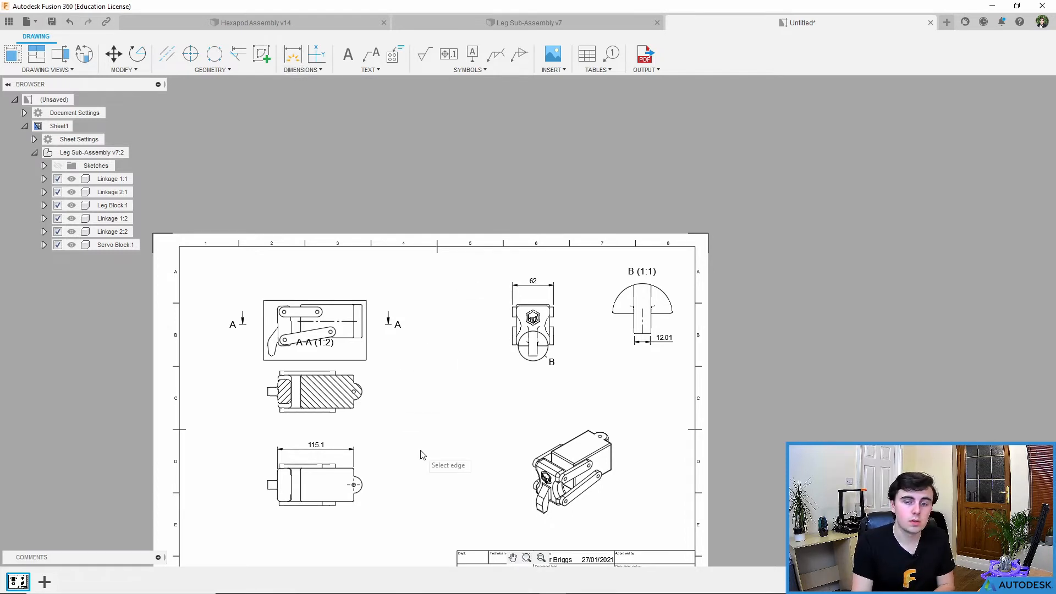
pyautogui.scroll(6, 419, 455)
pyautogui.scroll(3, 416, 390)
pyautogui.click(312, 427)
pyautogui.scroll(-3, 413, 380)
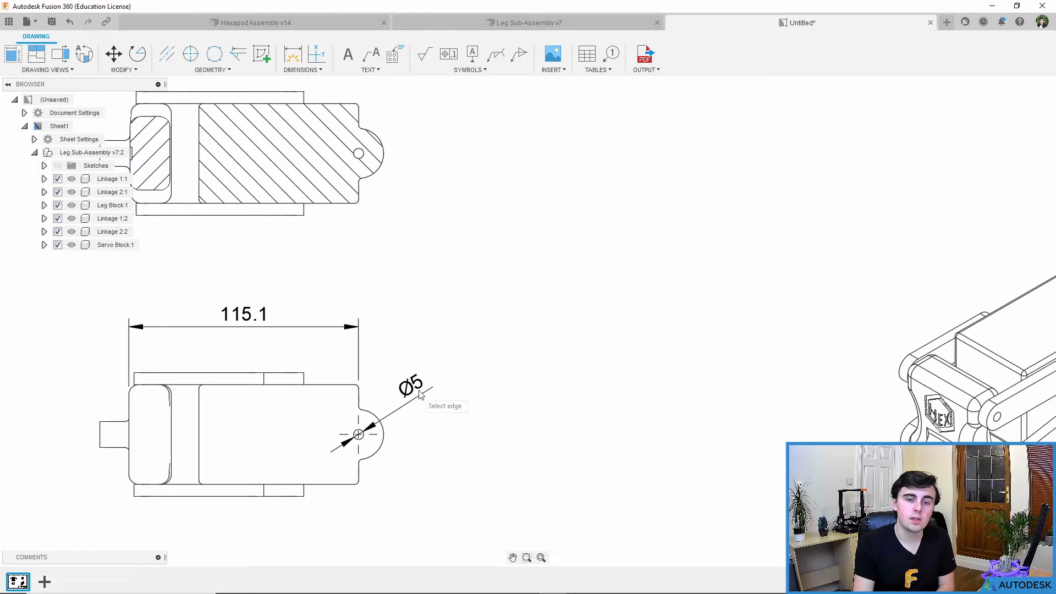
pyautogui.scroll(-3, 427, 400)
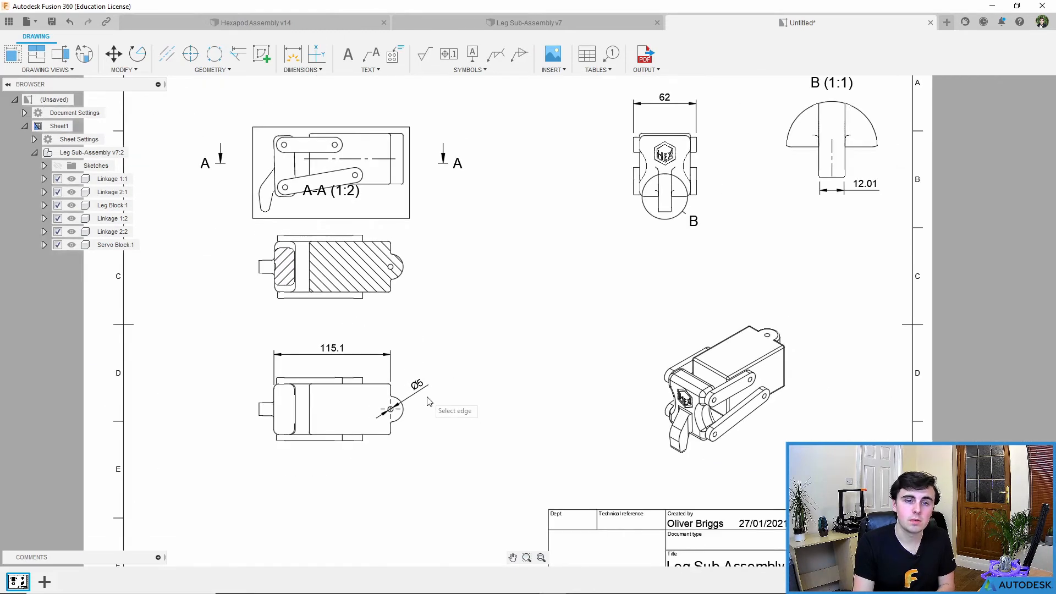
# Add a radius dimension to the servo block's upper outer corner in the base view, placed above the corner
pyautogui.click(302, 70)
pyautogui.click(330, 155)
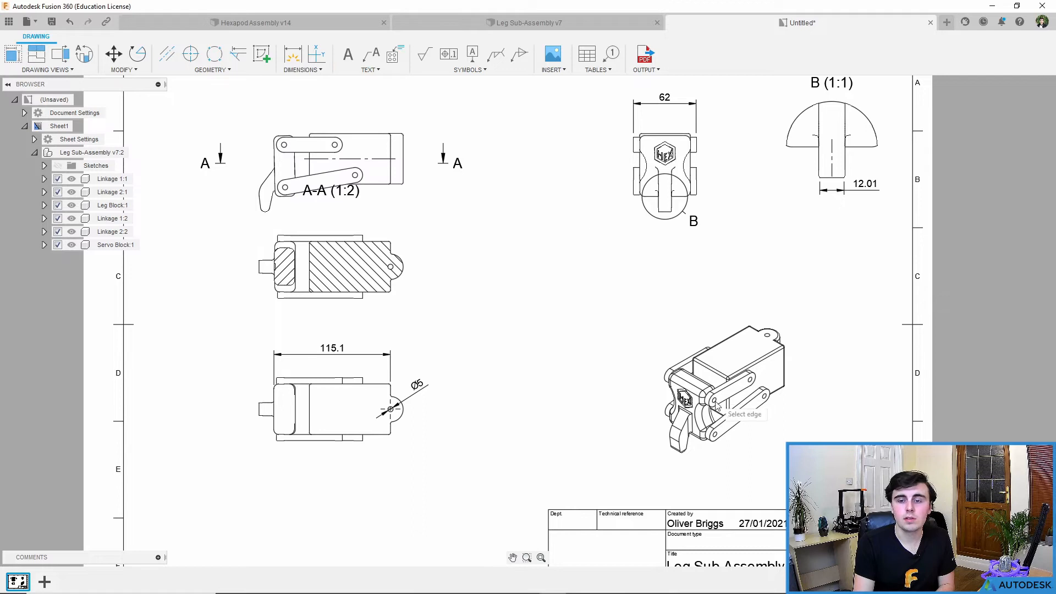
pyautogui.scroll(1, 409, 183)
pyautogui.scroll(8, 409, 183)
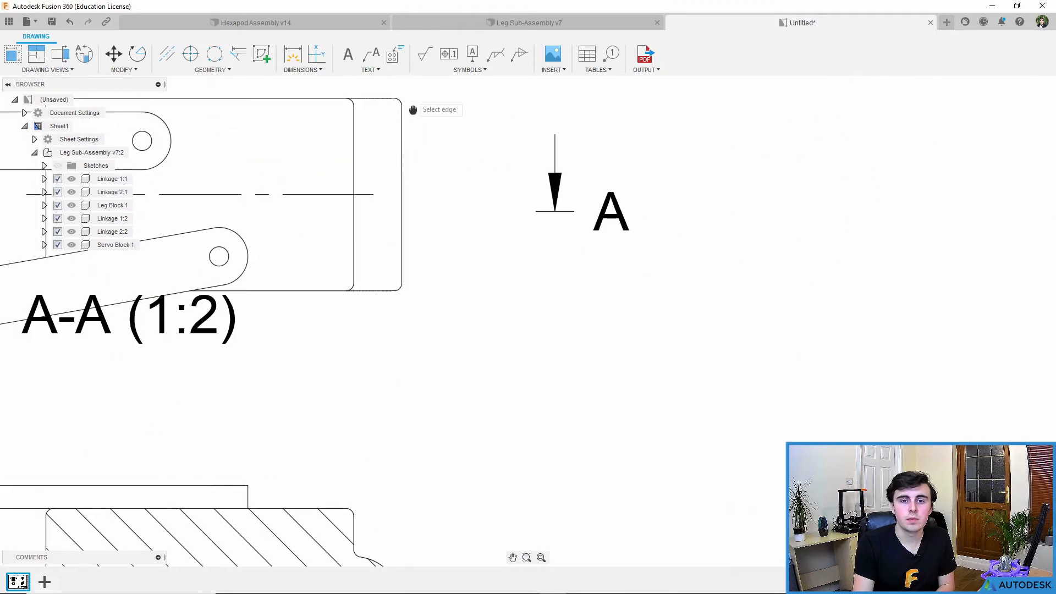
pyautogui.click(396, 172)
pyautogui.scroll(-6, 495, 167)
pyautogui.click(516, 124)
pyautogui.scroll(-3, 552, 275)
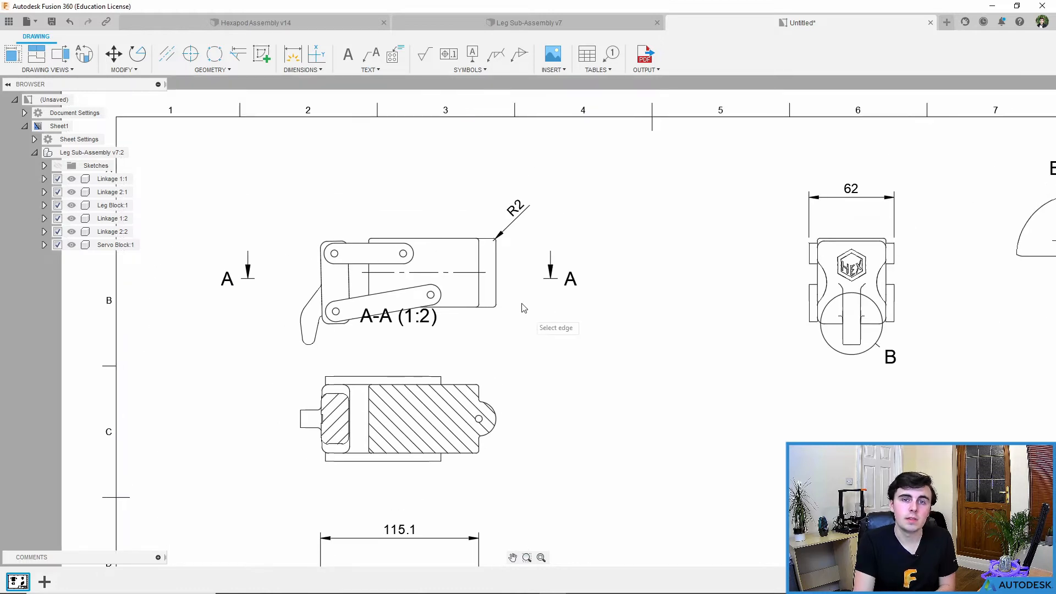
pyautogui.click(303, 70)
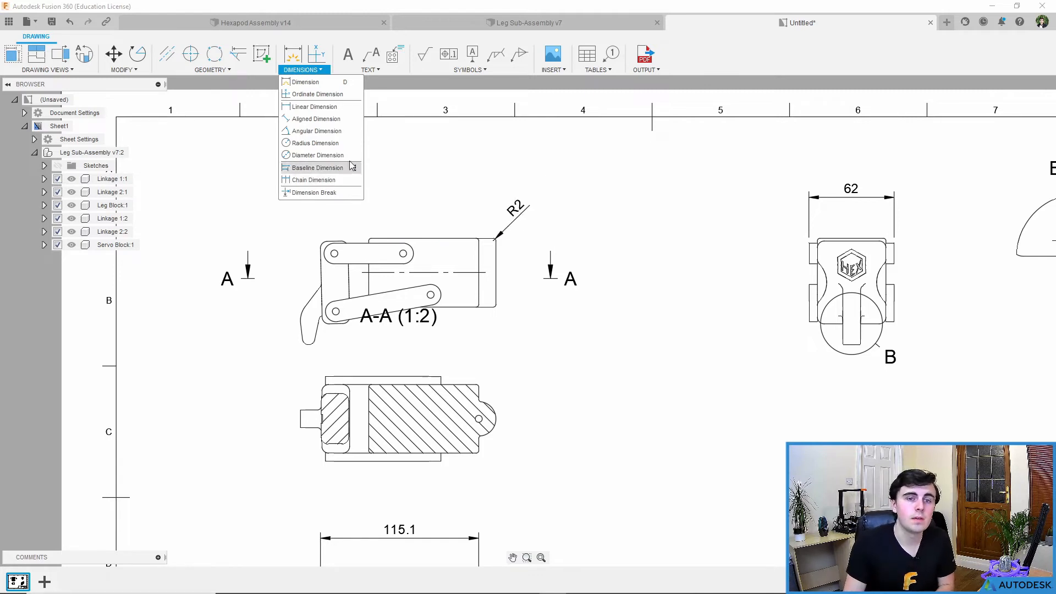
pyautogui.press('d')
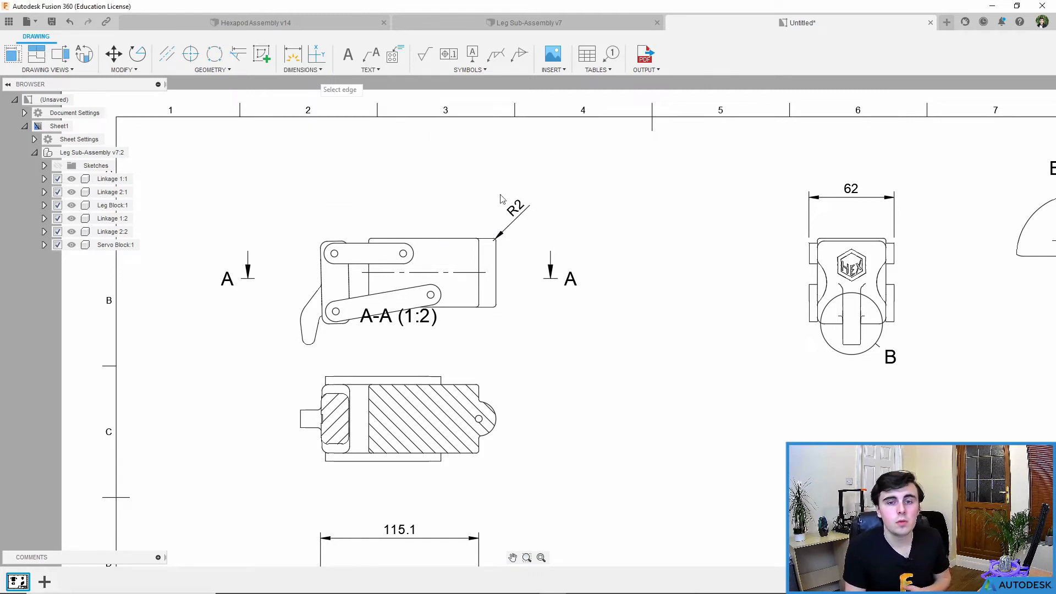
# Open the front view's overall width dimension for editing and append ±0.1 to its text
pyautogui.scroll(-2, 458, 325)
pyautogui.moveTo(455, 323); pyautogui.dragTo(384, 298, button='middle')
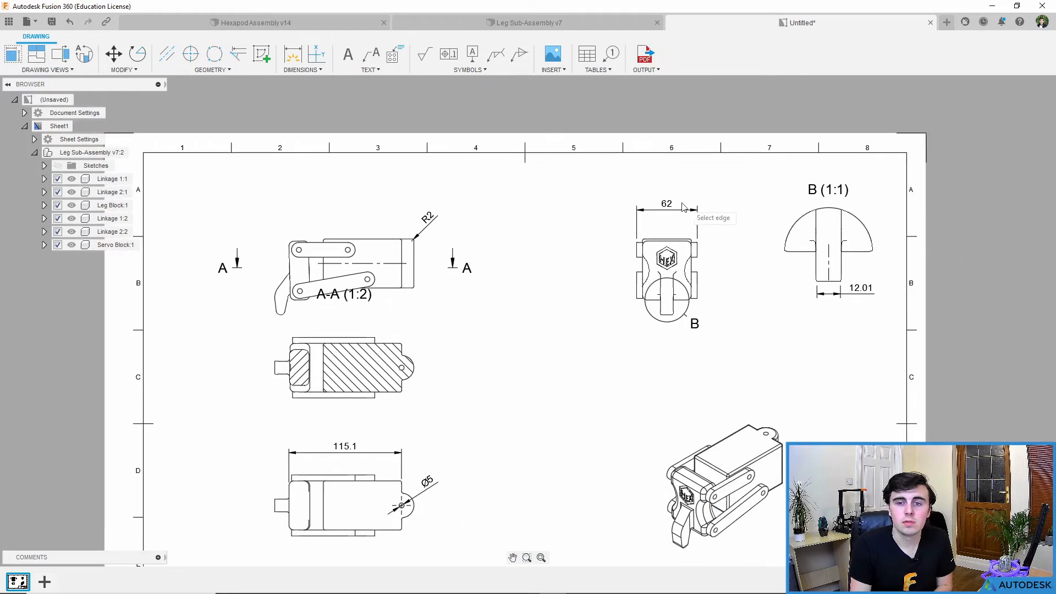
pyautogui.doubleClick(668, 208)
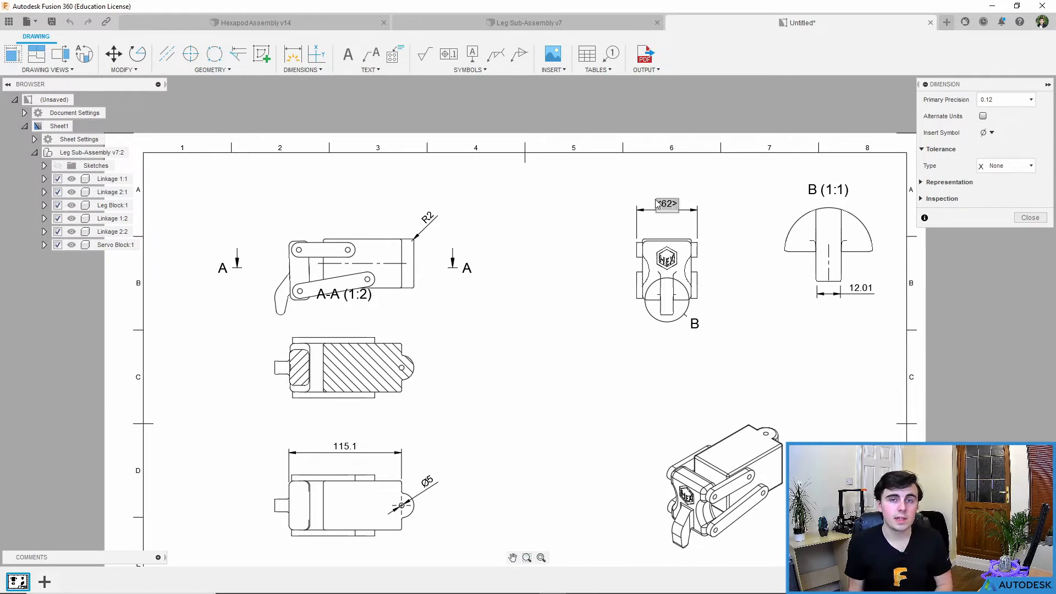
pyautogui.click(1006, 101)
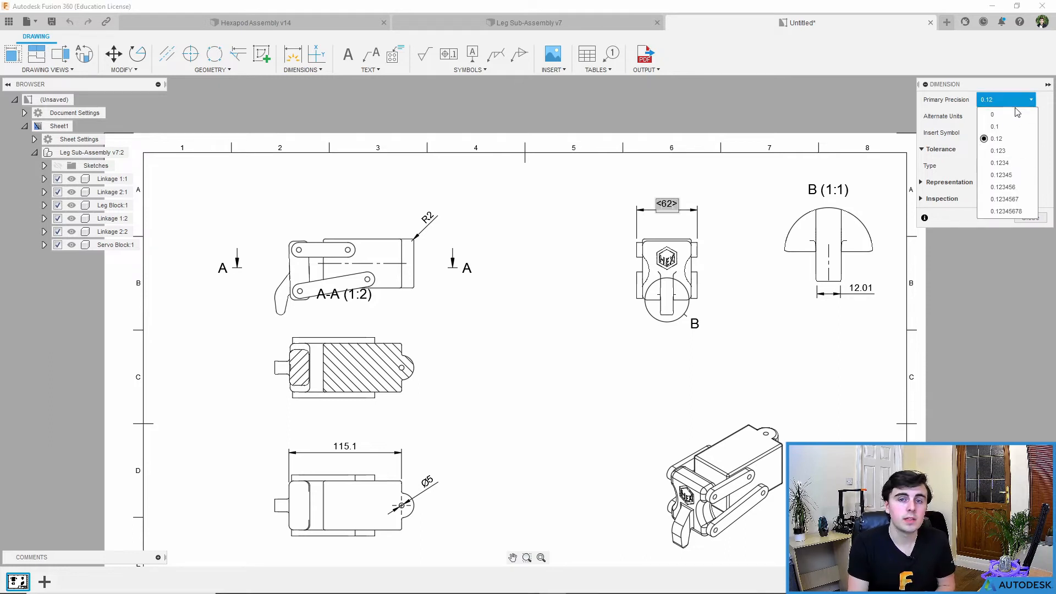
pyautogui.click(1017, 109)
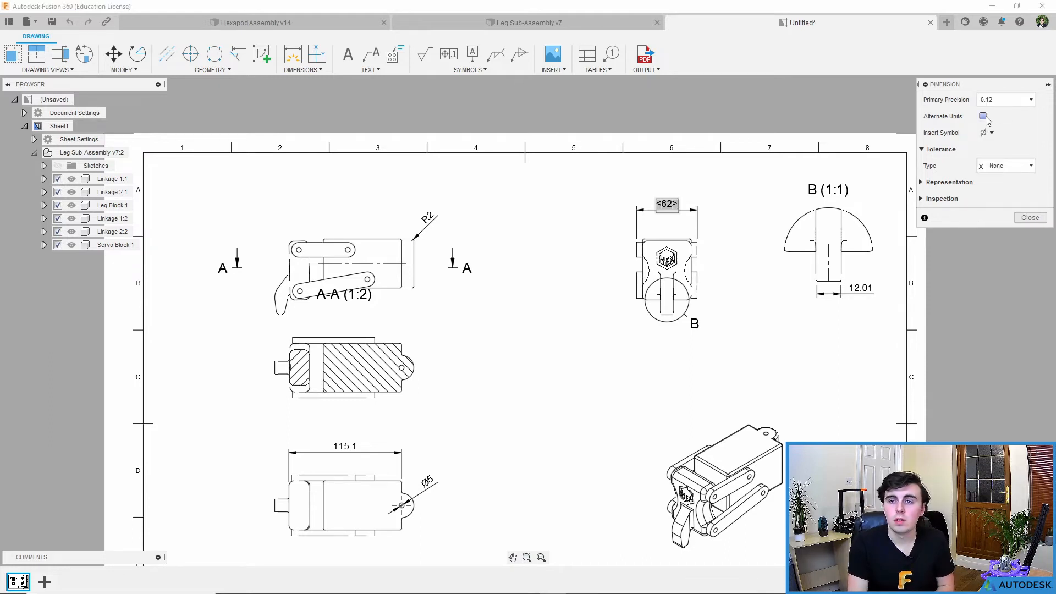
pyautogui.click(993, 132)
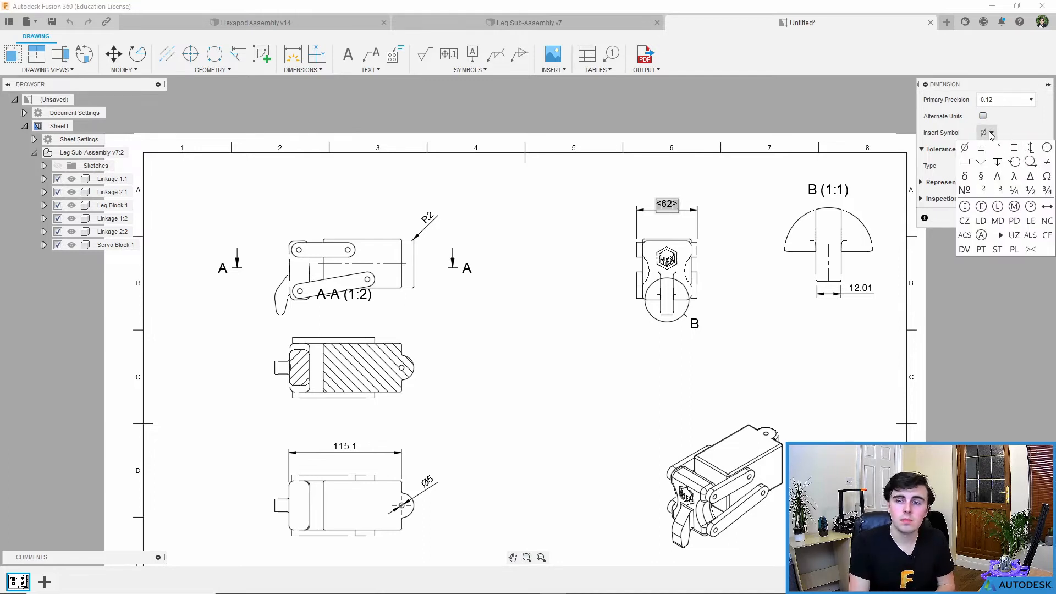
pyautogui.click(982, 148)
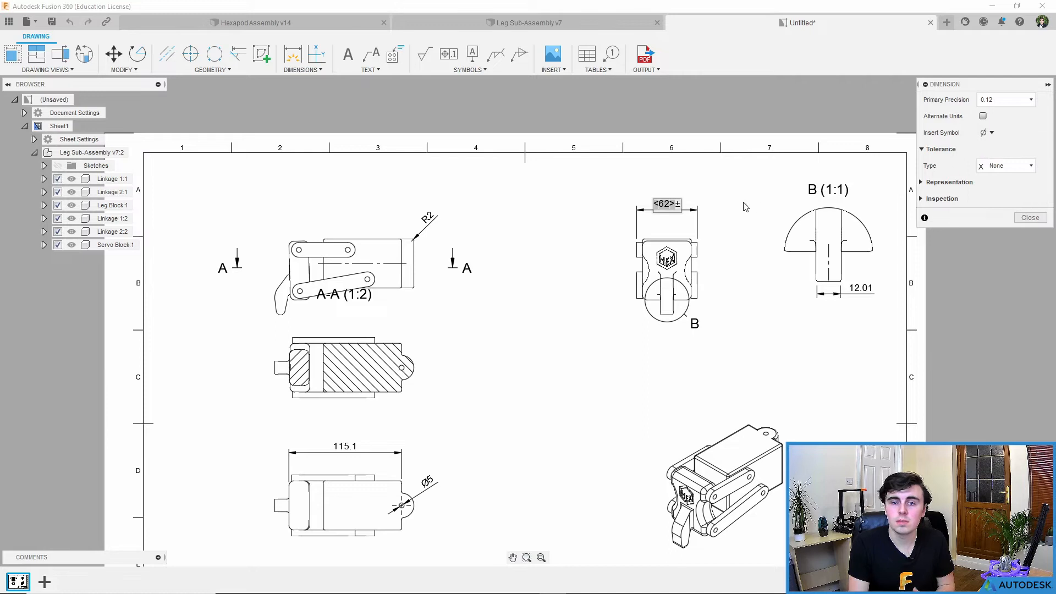
pyautogui.scroll(5, 682, 207)
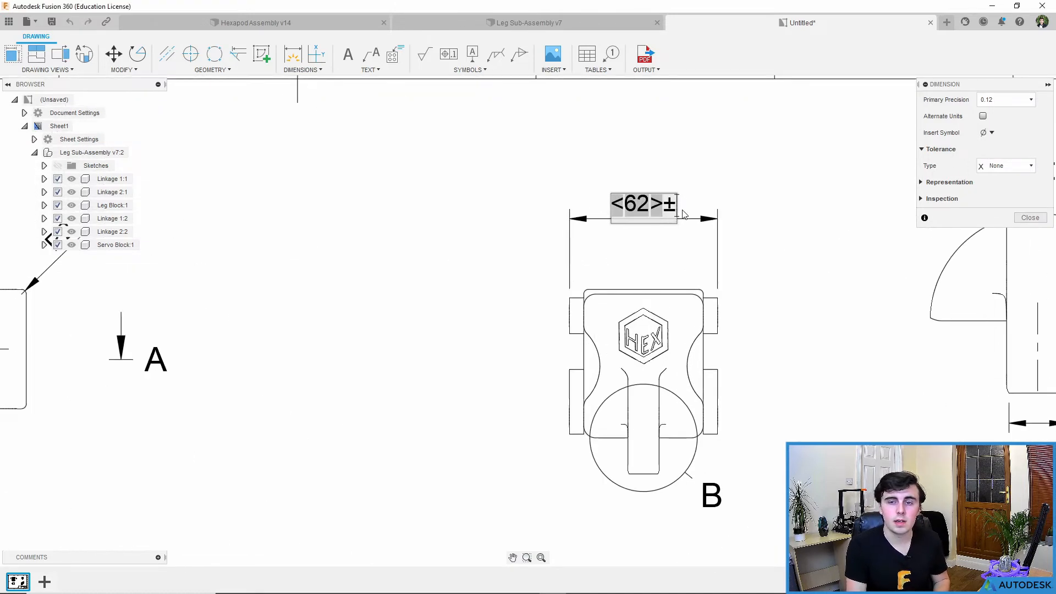
pyautogui.write('0.1')
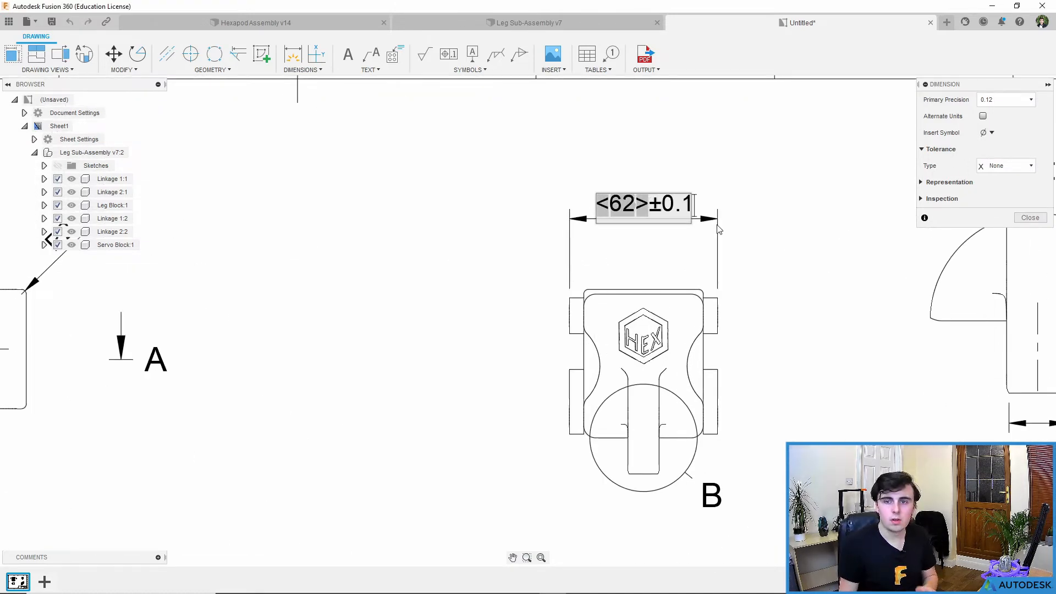
# Delete the manually added ±0.1 from the front view's width dimension text
pyautogui.press('BackSpace')
pyautogui.press('BackSpace')
pyautogui.press('BackSpace')
pyautogui.press('BackSpace')
# Try the Limit tolerance type on the front view's width dimension, reset it to None and finish editing
pyautogui.click(997, 166)
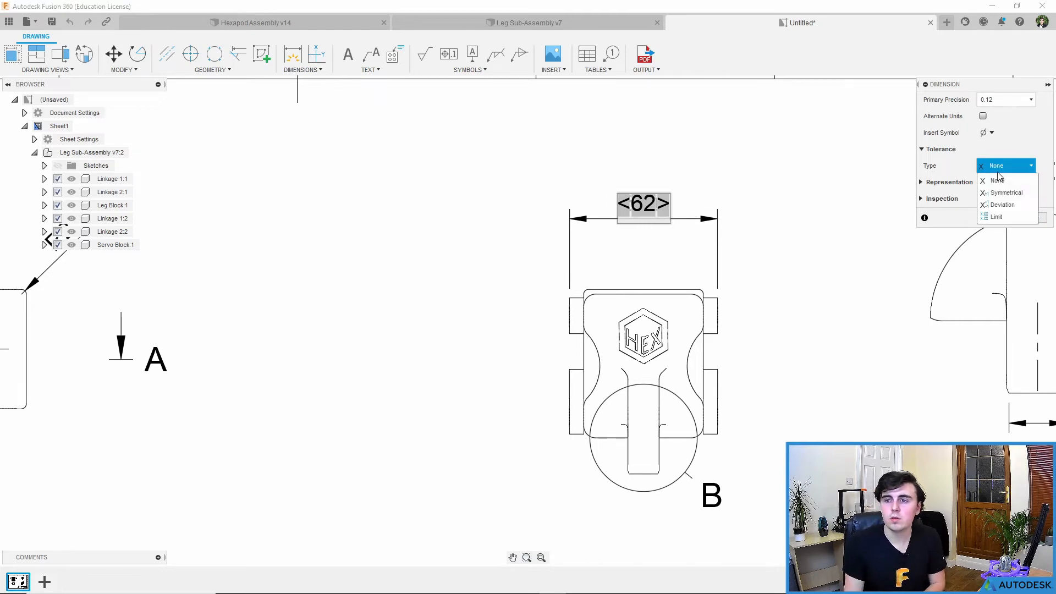
pyautogui.click(1008, 217)
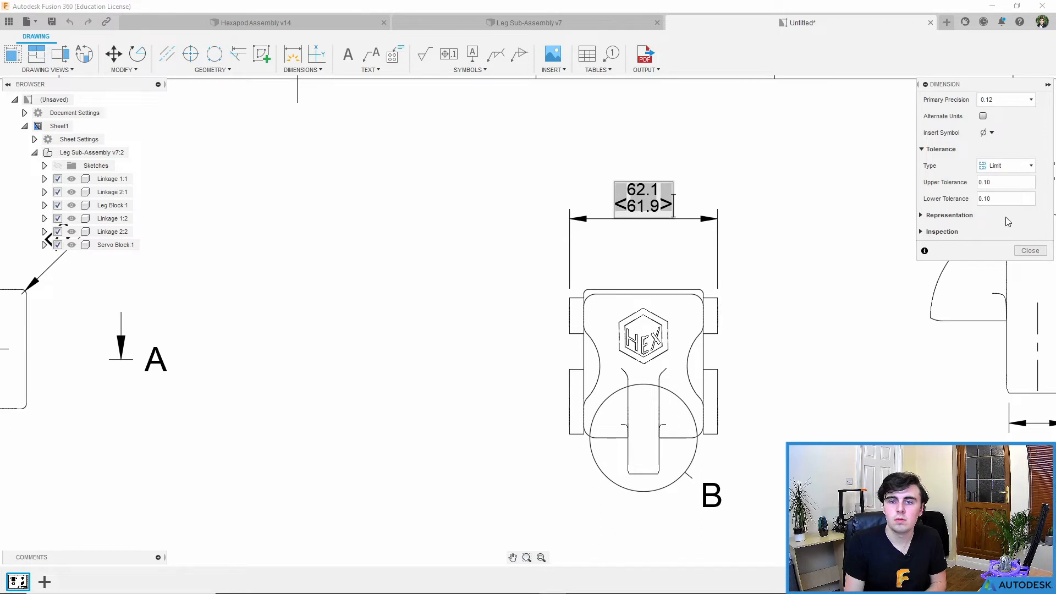
pyautogui.click(1007, 166)
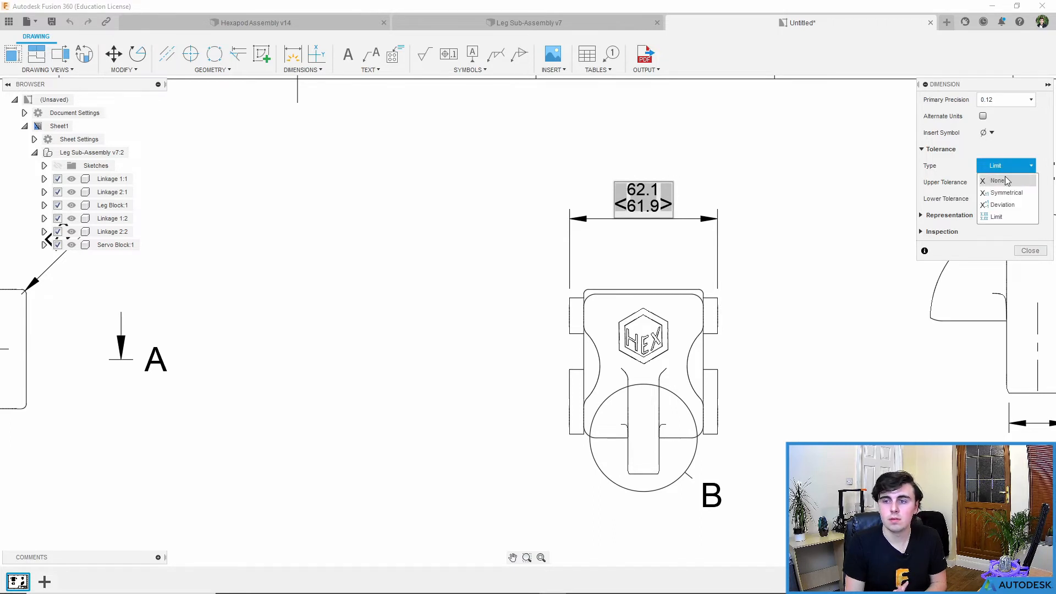
pyautogui.click(1006, 181)
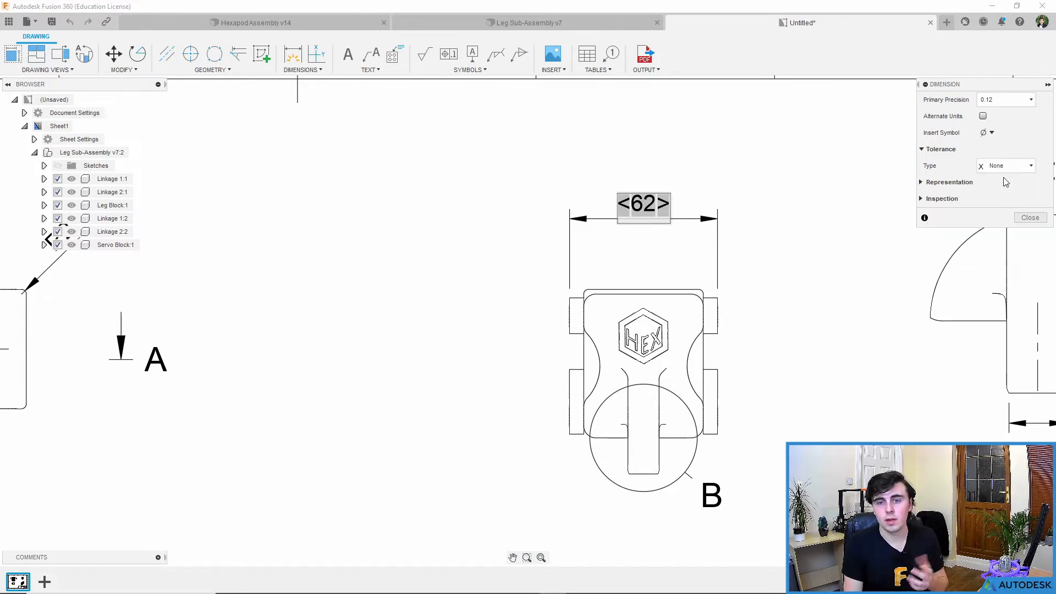
pyautogui.click(1030, 217)
pyautogui.scroll(-2, 741, 283)
pyautogui.scroll(-4, 741, 283)
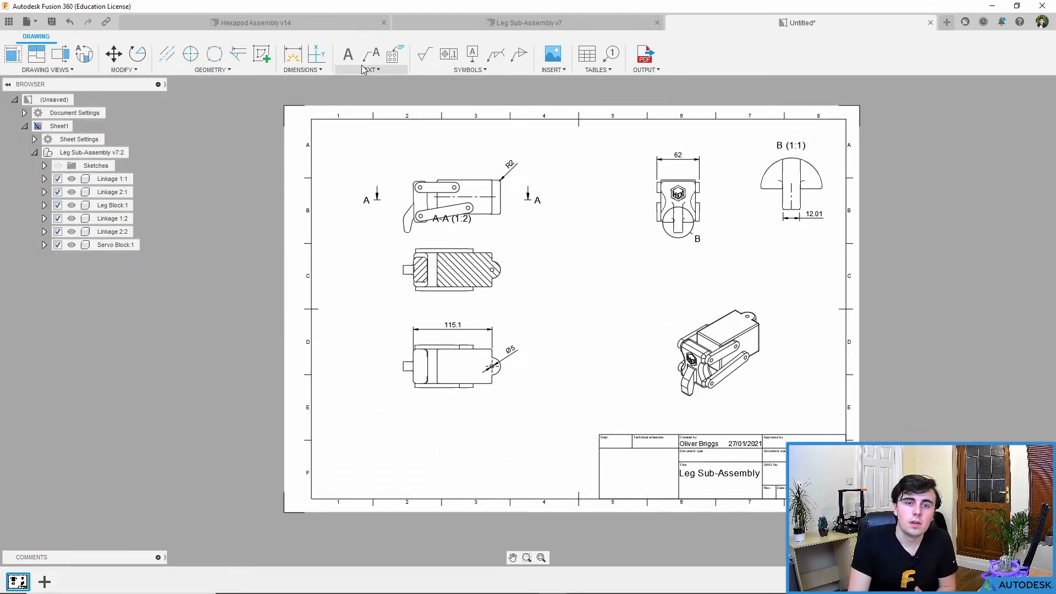
pyautogui.click(348, 53)
pyautogui.click(329, 141)
pyautogui.click(394, 158)
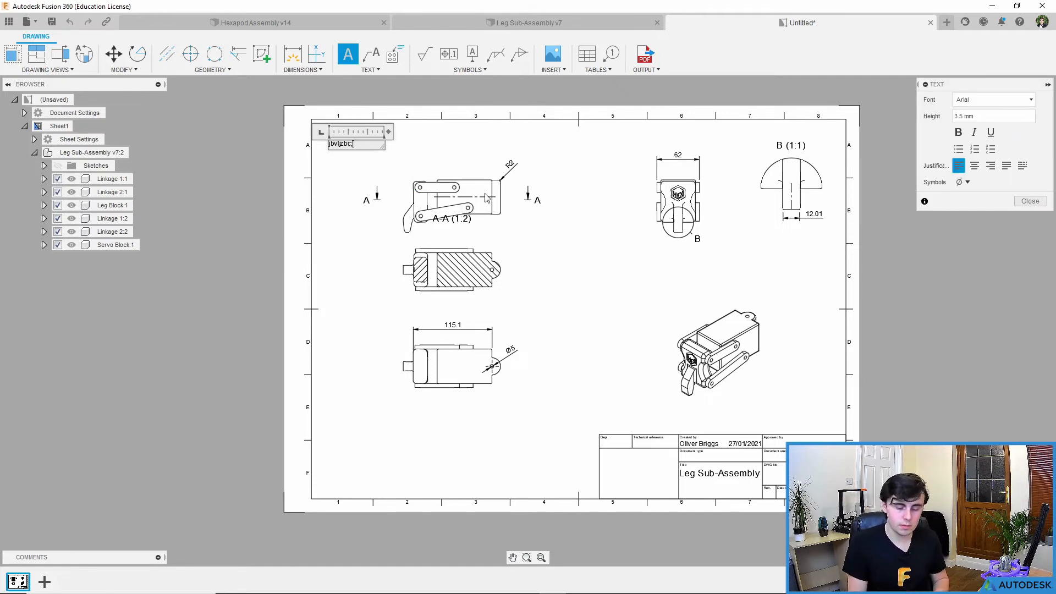
pyautogui.press('BackSpace')
pyautogui.press('BackSpace')
pyautogui.press('BackSpace')
pyautogui.press('BackSpace')
pyautogui.press('BackSpace')
pyautogui.press('BackSpace')
pyautogui.press('BackSpace')
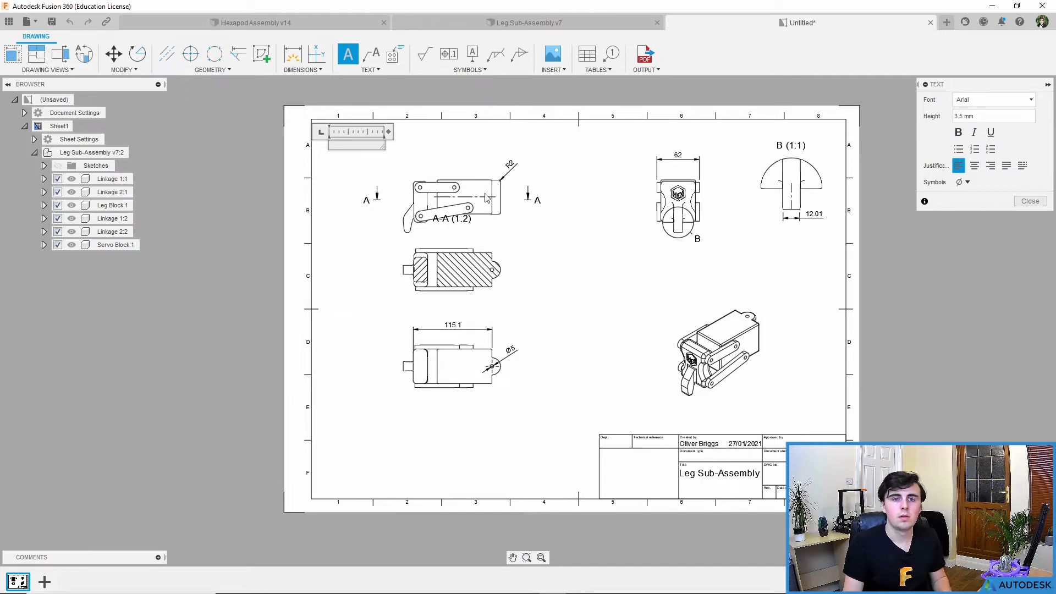
pyautogui.press('Escape')
# Try adding a leader note reading "Radius of" to the servo block's rear end in the isometric view
pyautogui.click(376, 58)
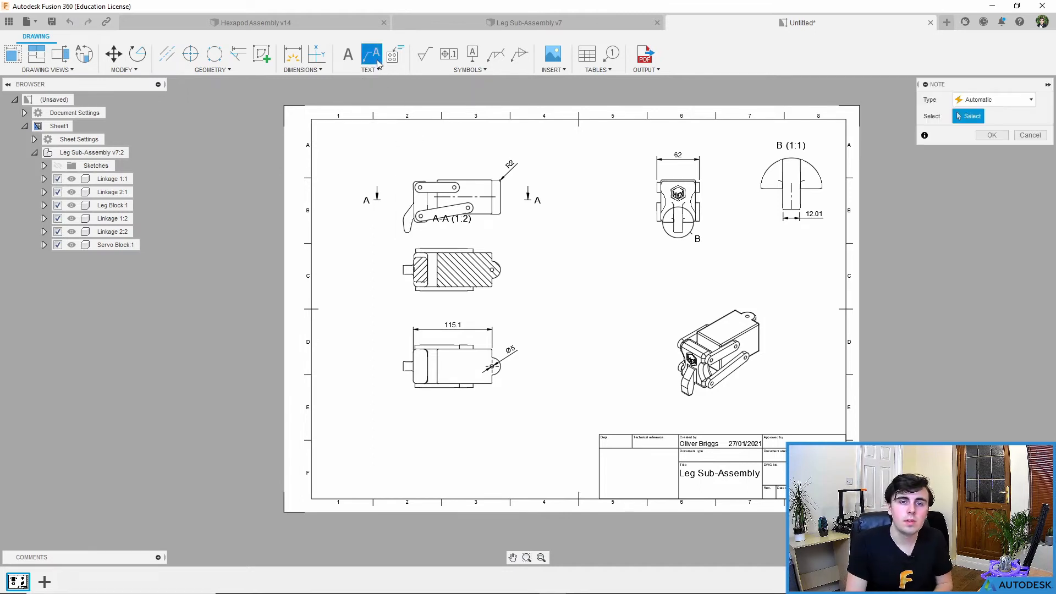
pyautogui.scroll(5, 750, 321)
pyautogui.click(754, 319)
pyautogui.click(844, 278)
pyautogui.scroll(-2, 837, 334)
pyautogui.write('Radius of')
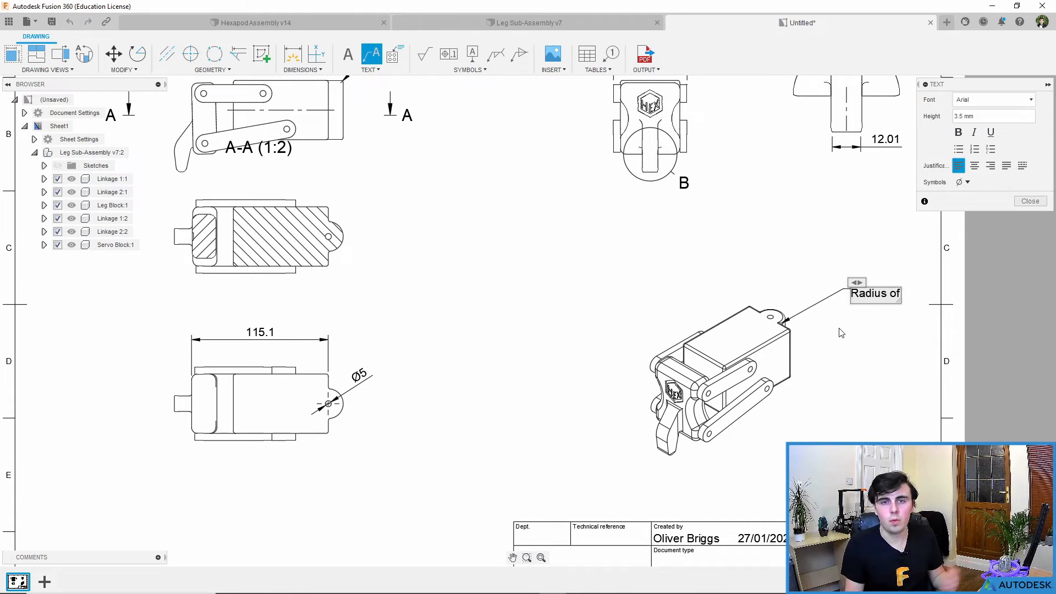
pyautogui.press('Escape')
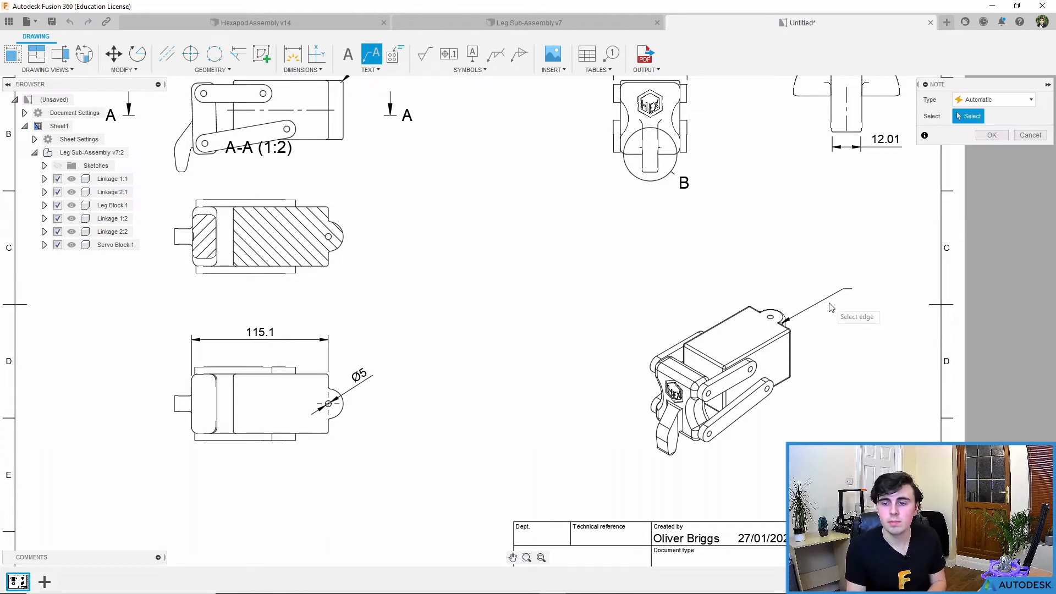
pyautogui.press('Escape')
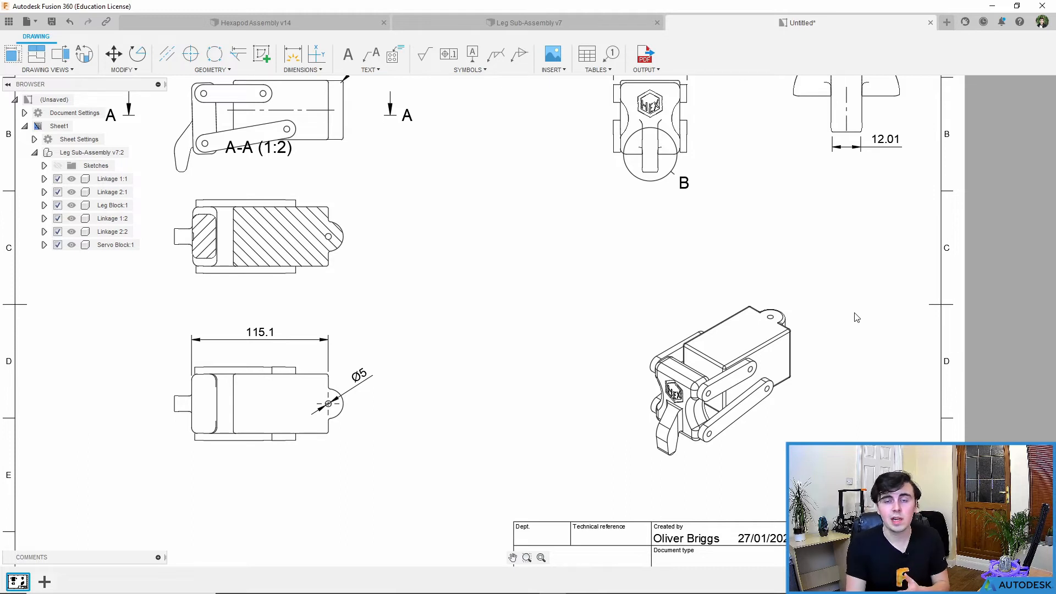
pyautogui.click(385, 73)
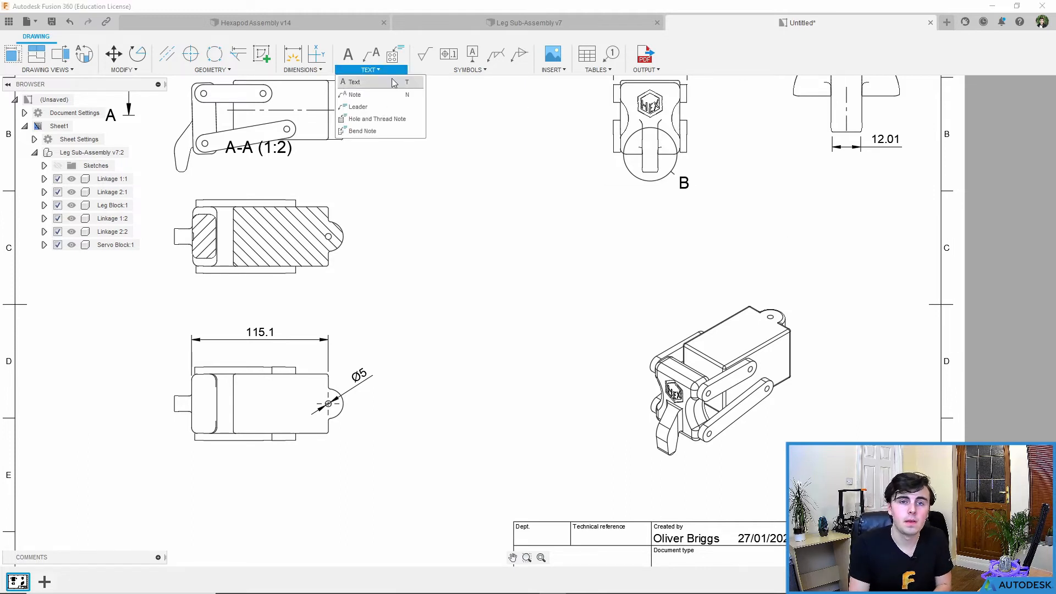
pyautogui.click(406, 120)
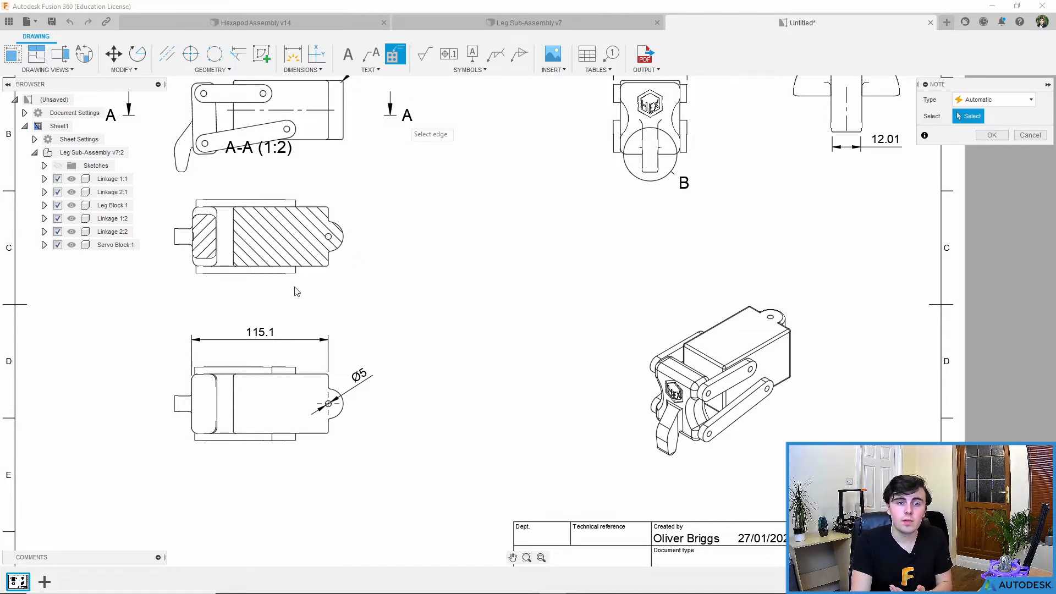
pyautogui.scroll(-3, 515, 253)
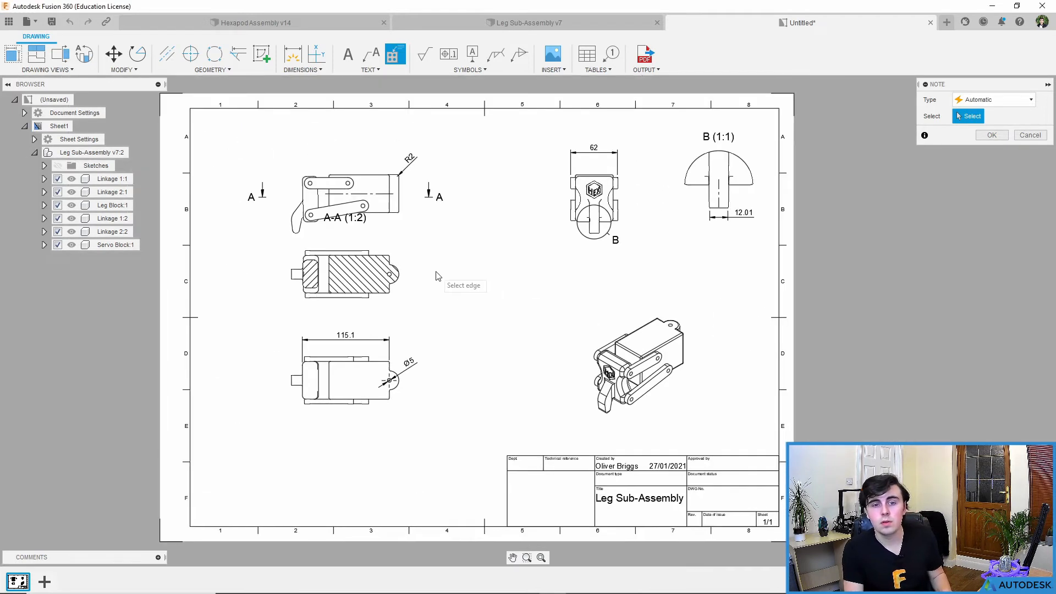
pyautogui.press('Escape')
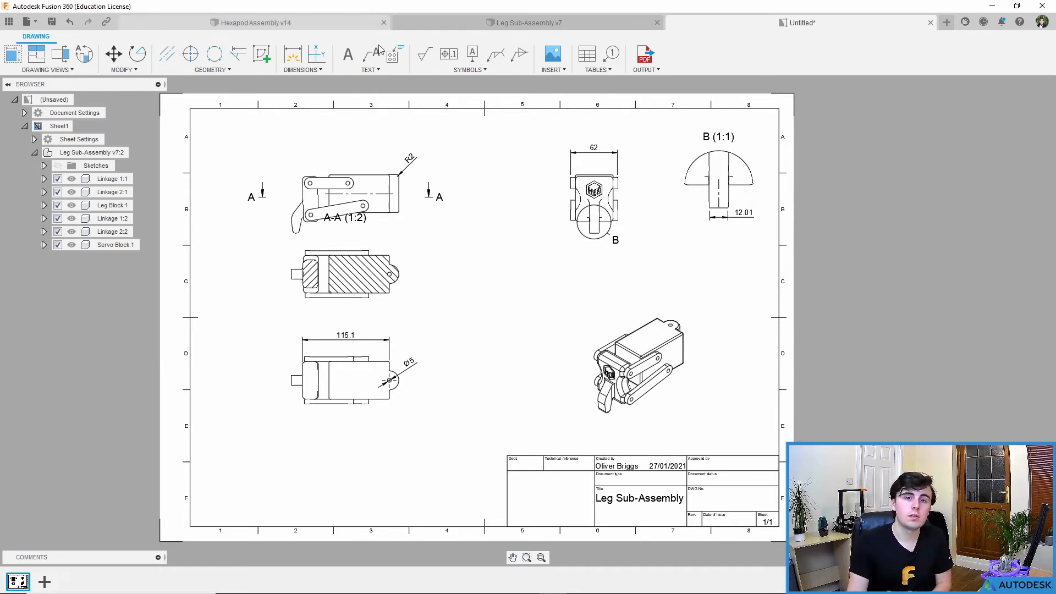
pyautogui.click(370, 70)
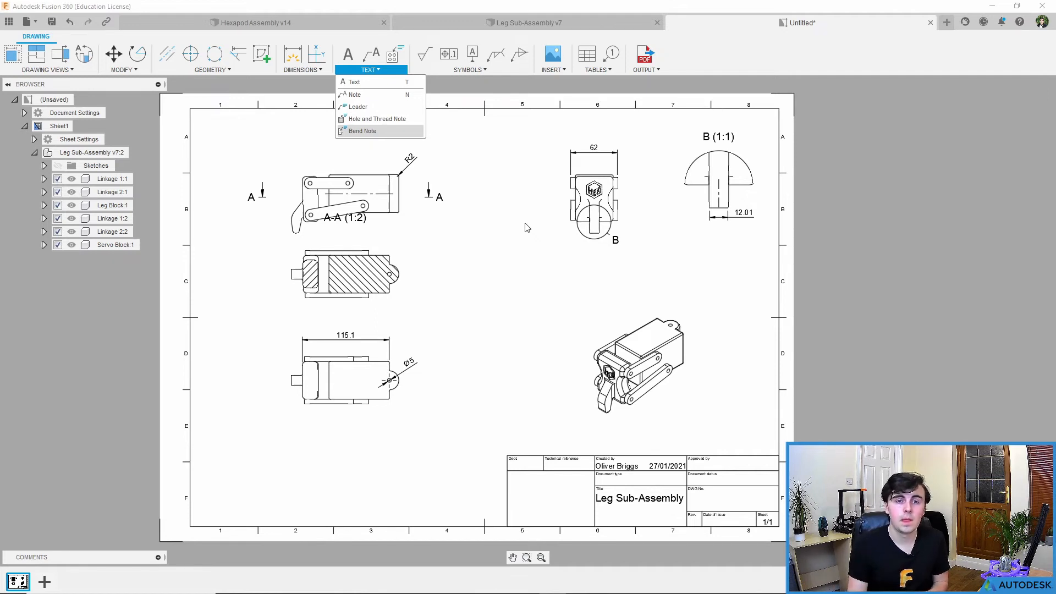
pyautogui.click(465, 71)
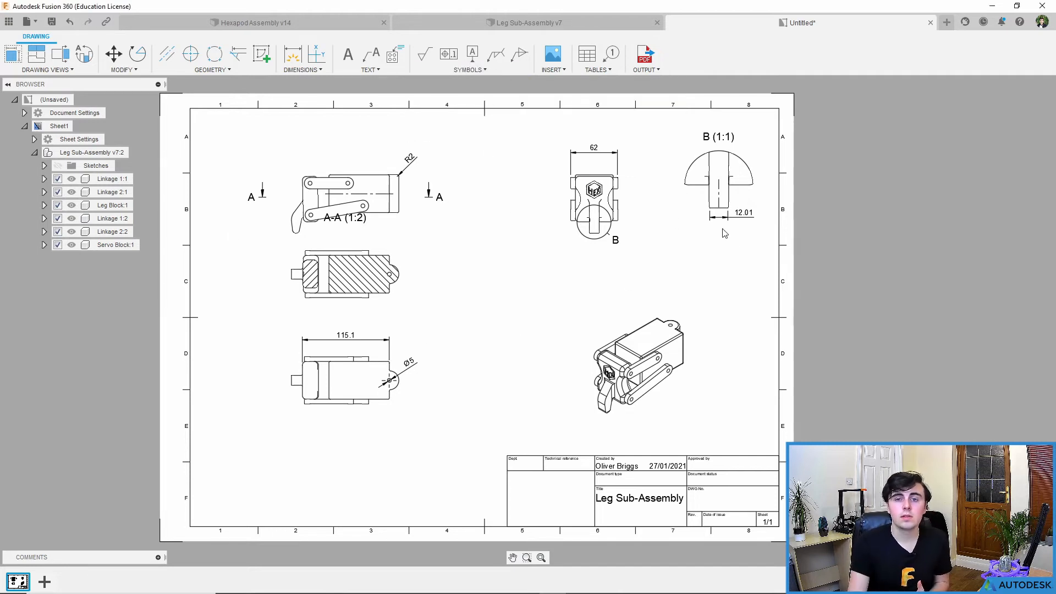
# Move the isometric view up and place its First Level parts list against the title block's left edge, flush with the bottom border
pyautogui.click(639, 365)
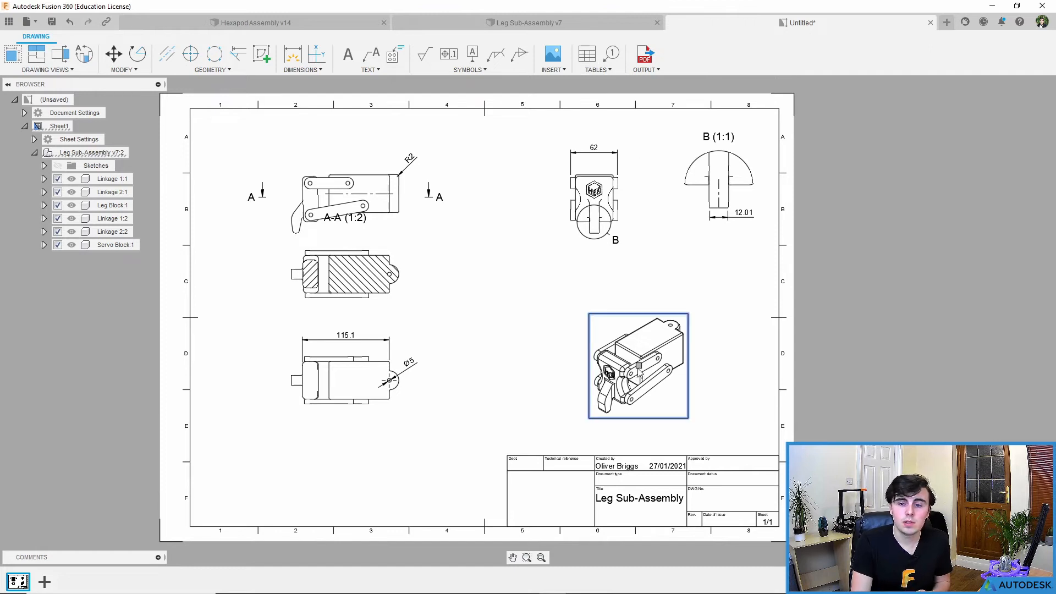
pyautogui.click(670, 302)
pyautogui.click(598, 70)
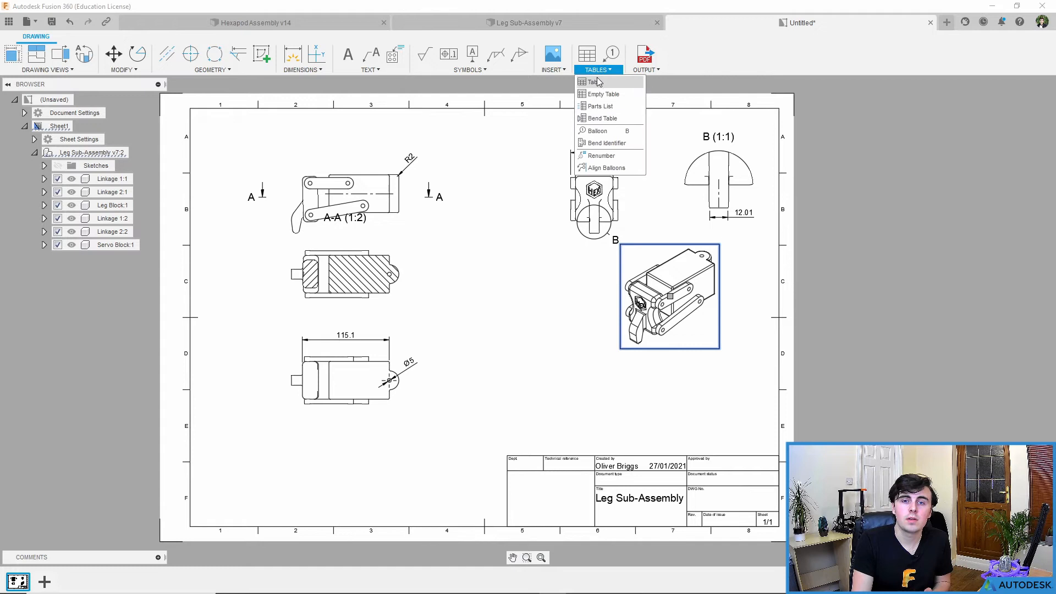
pyautogui.click(619, 110)
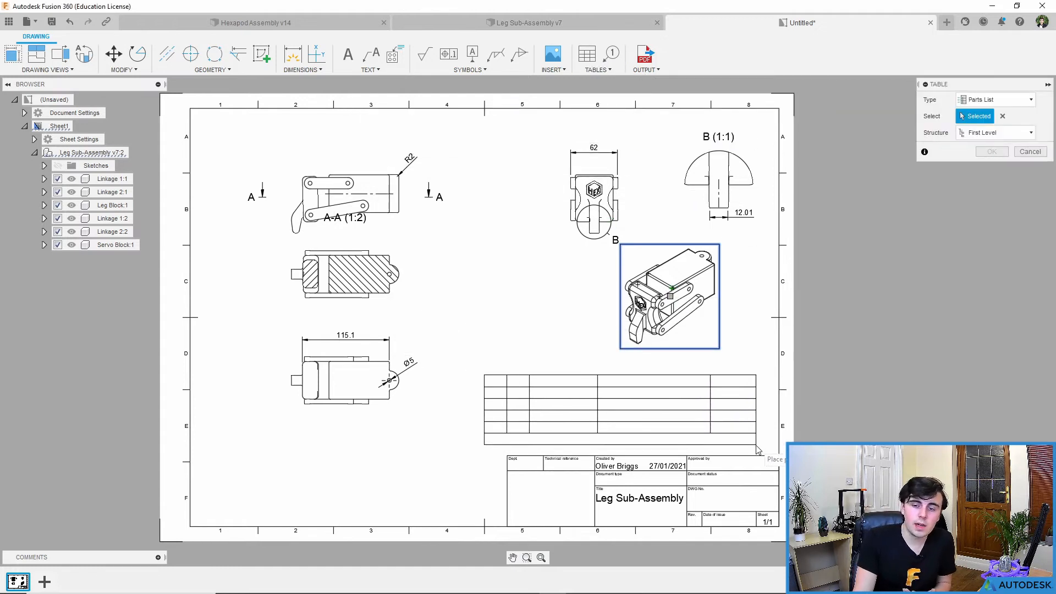
pyautogui.moveTo(743, 423); pyautogui.dragTo(680, 412, button='middle')
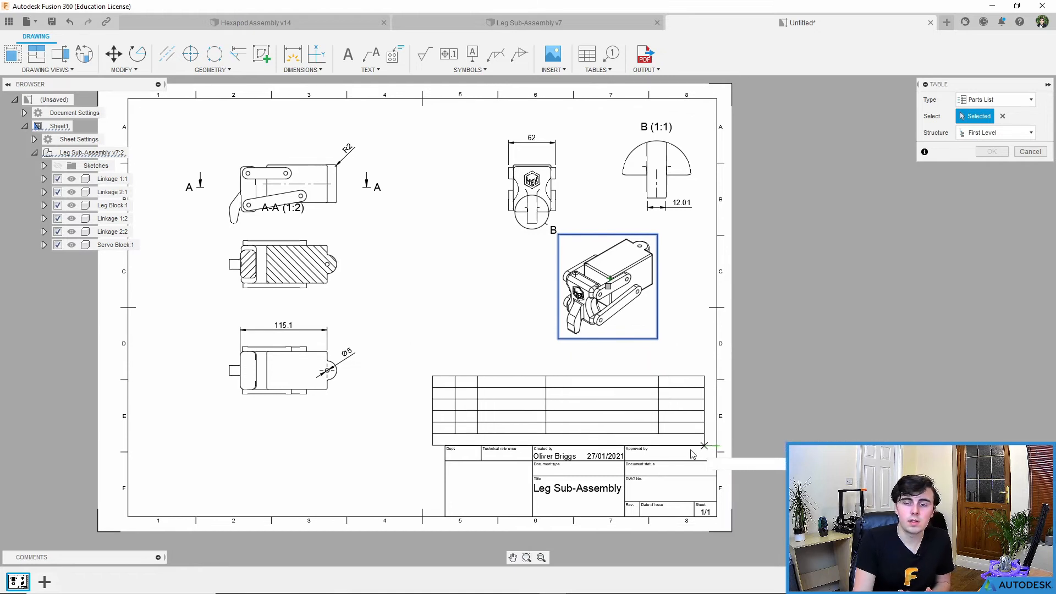
pyautogui.click(445, 520)
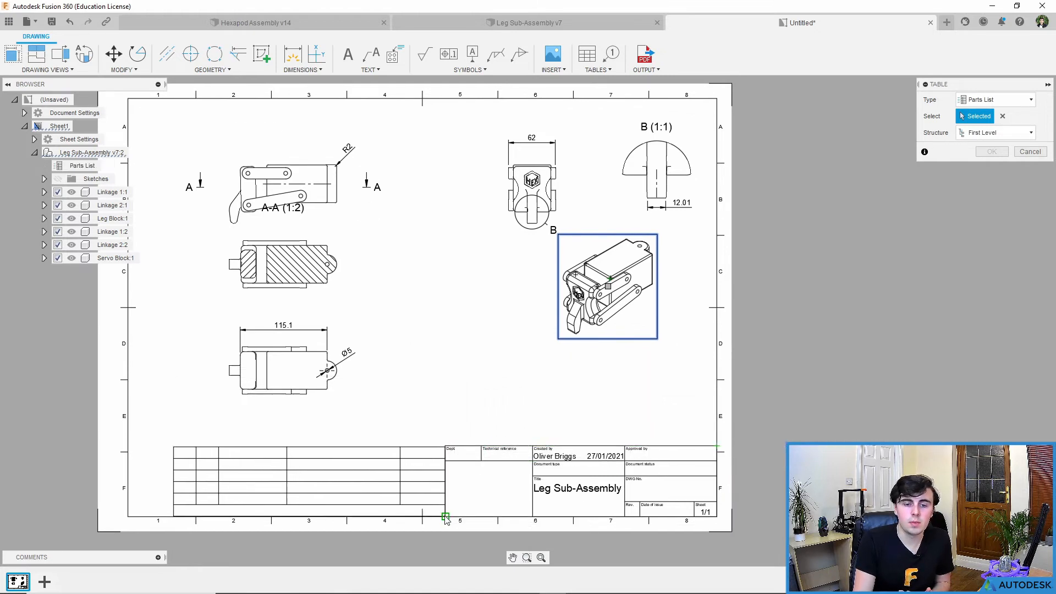
pyautogui.moveTo(473, 427); pyautogui.dragTo(589, 410, button='middle')
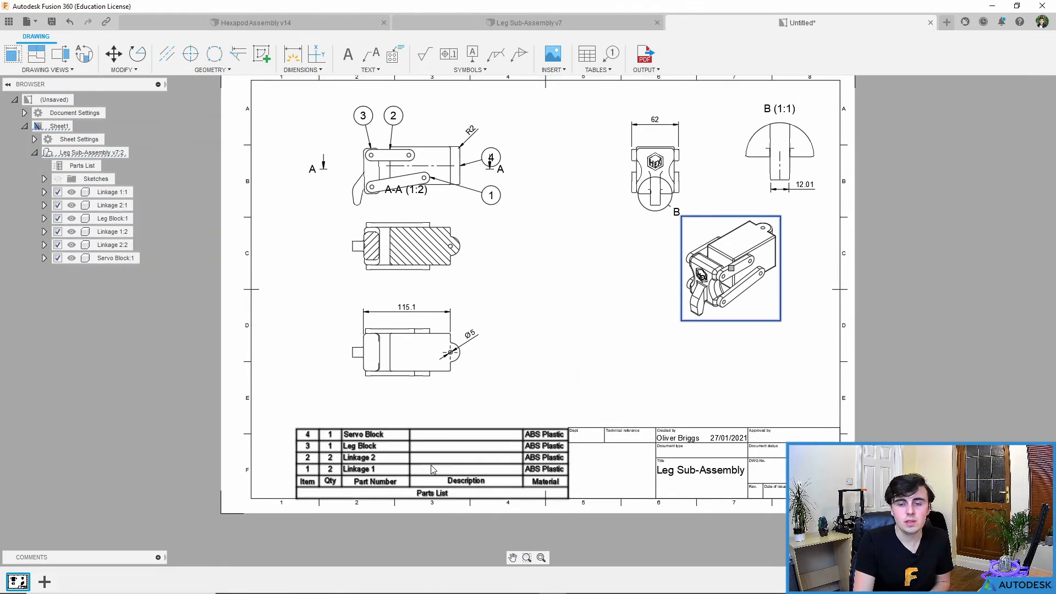
# Move the isometric view back down into the open space above the title block
pyautogui.scroll(-1, 431, 464)
pyautogui.moveTo(700, 297); pyautogui.dragTo(695, 345)
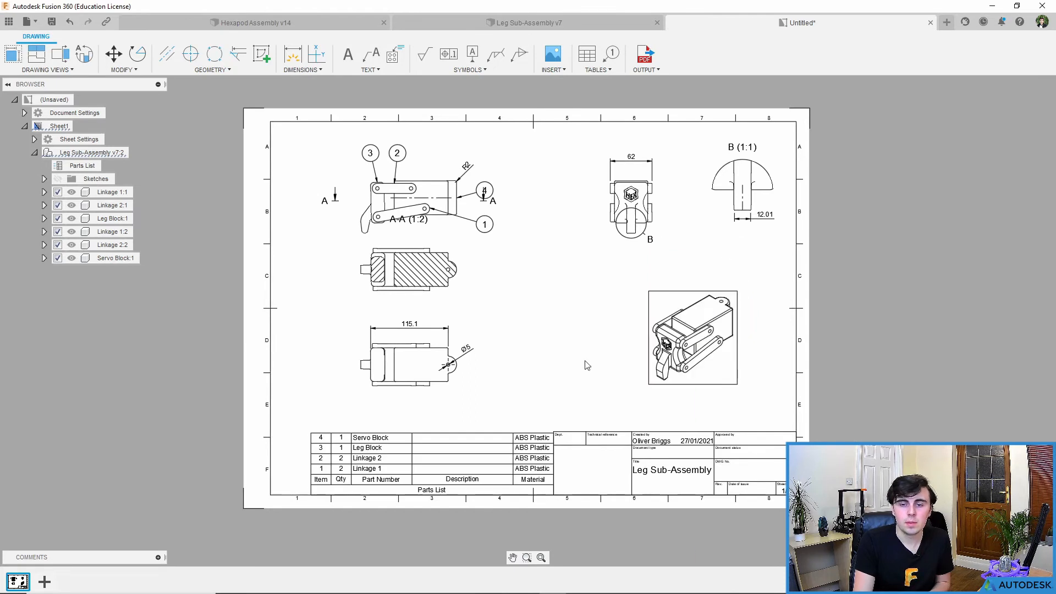
pyautogui.scroll(1, 414, 457)
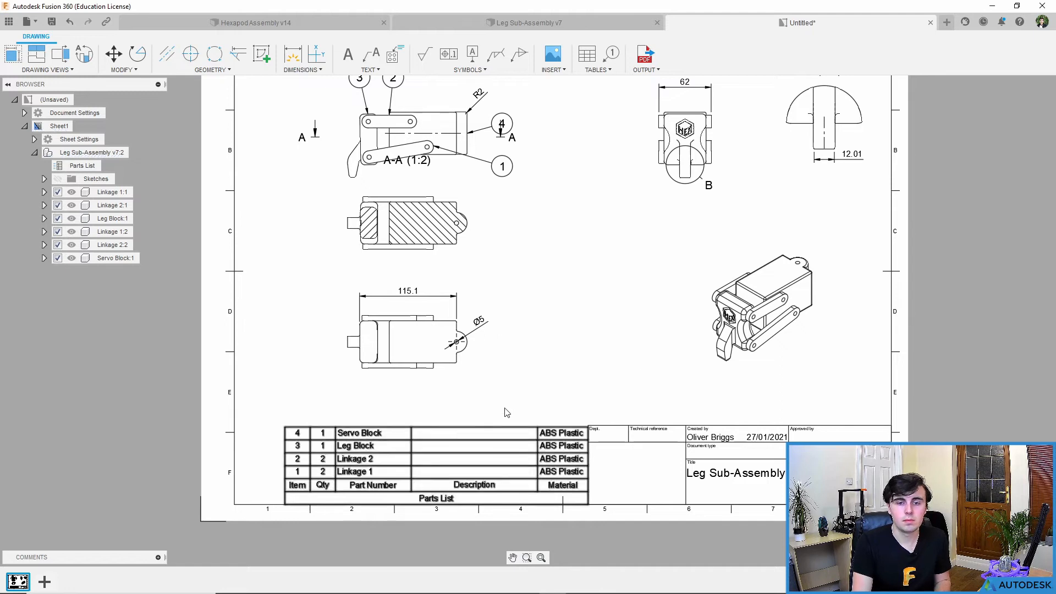
pyautogui.scroll(-1, 431, 453)
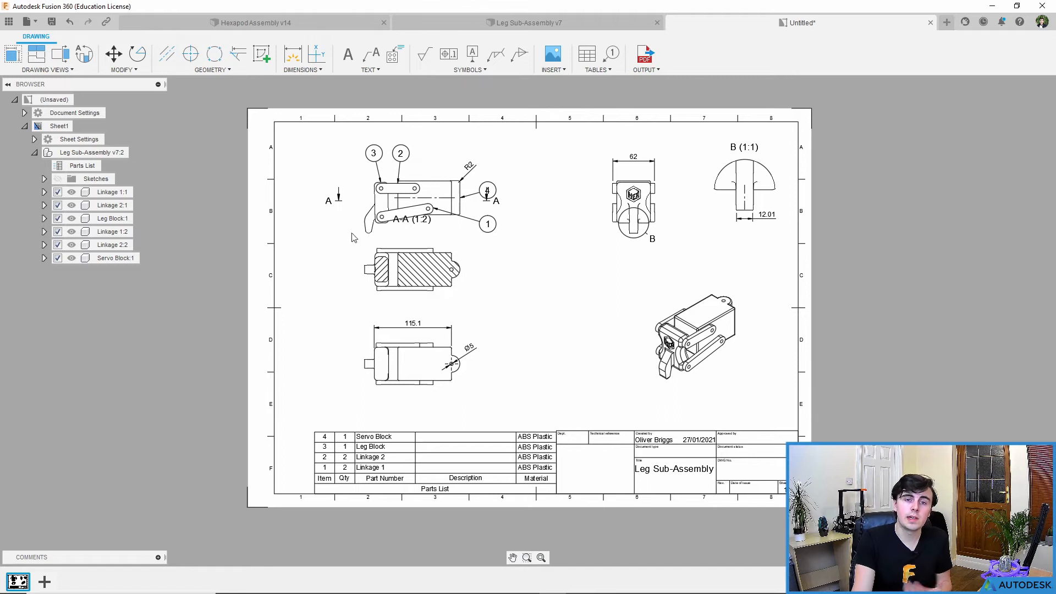
# Move base-view balloon 3 further left, and move balloon 4 up and right, clear of the section arrow
pyautogui.click(374, 154)
pyautogui.moveTo(375, 153); pyautogui.dragTo(337, 153)
pyautogui.click(401, 153)
pyautogui.click(401, 154)
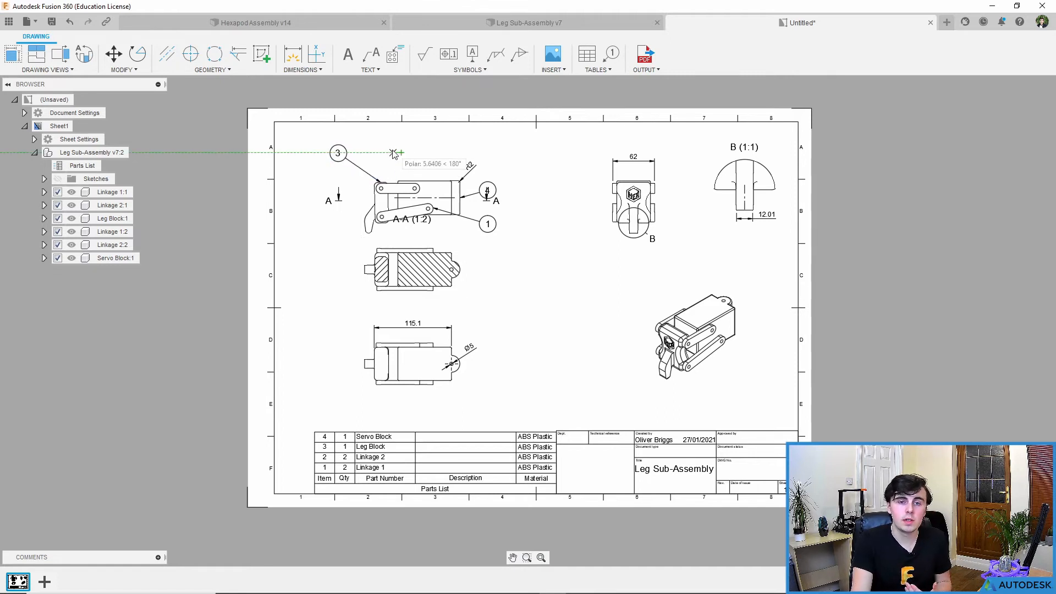
pyautogui.click(460, 197)
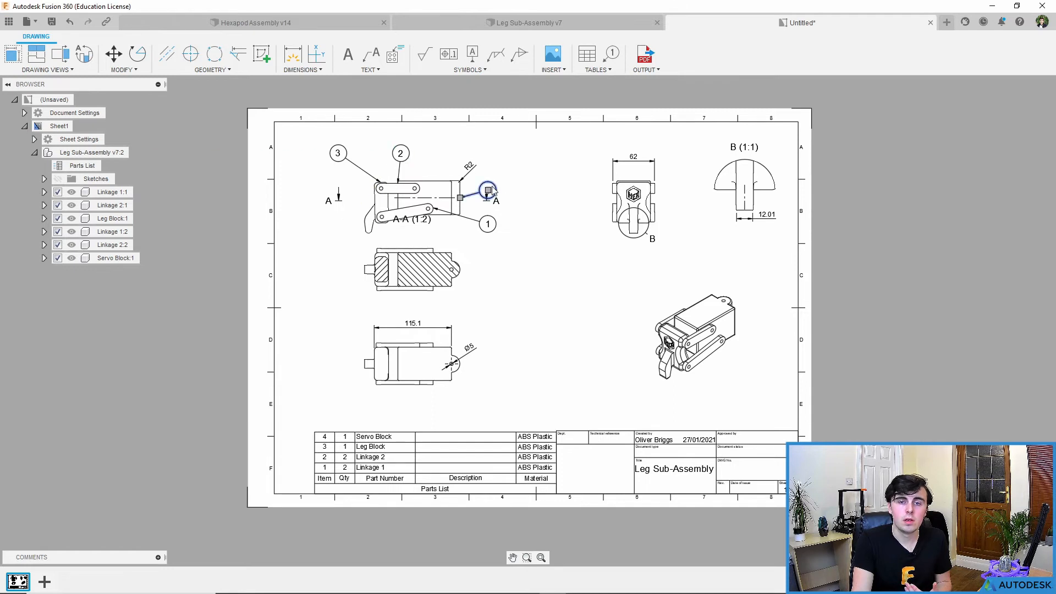
pyautogui.click(501, 161)
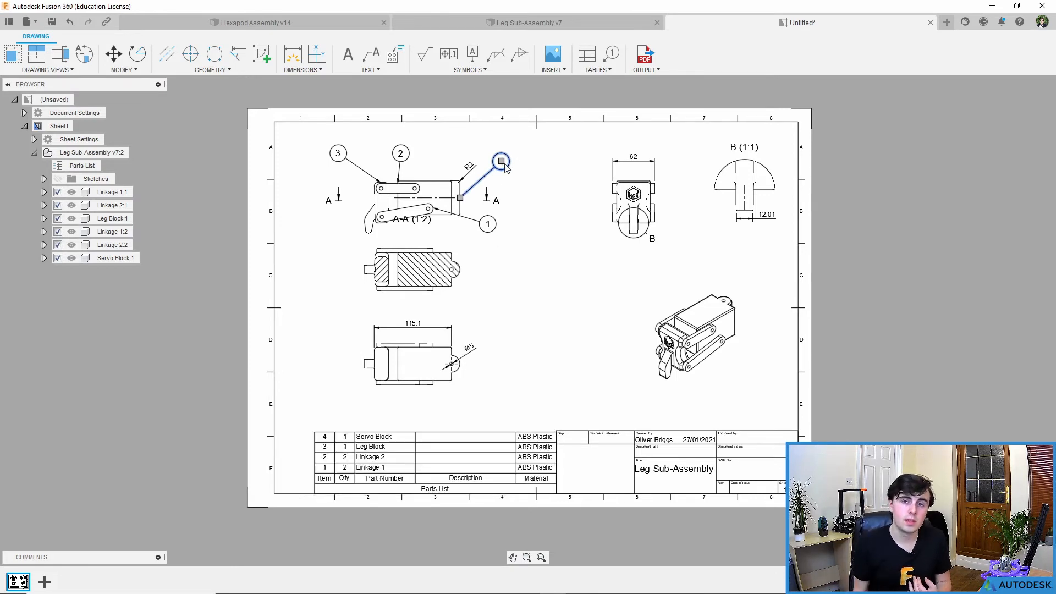
pyautogui.click(604, 69)
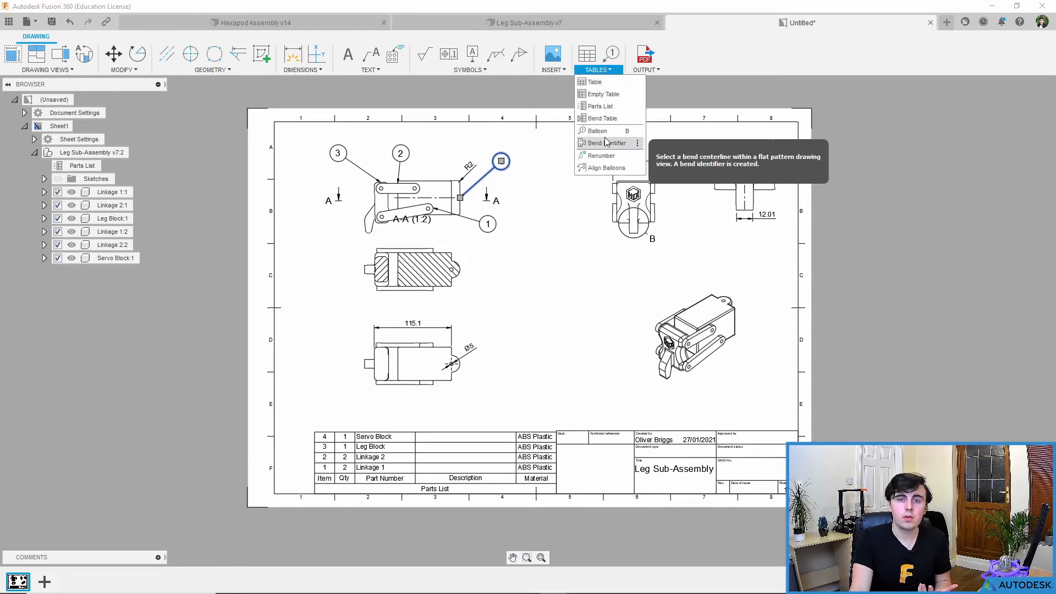
pyautogui.click(607, 167)
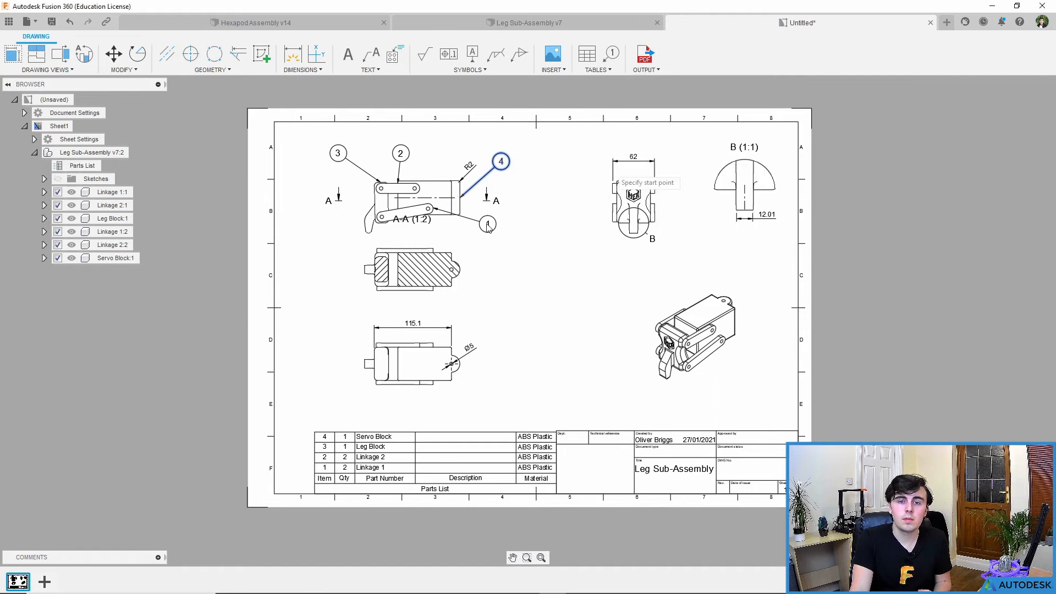
pyautogui.click(515, 188)
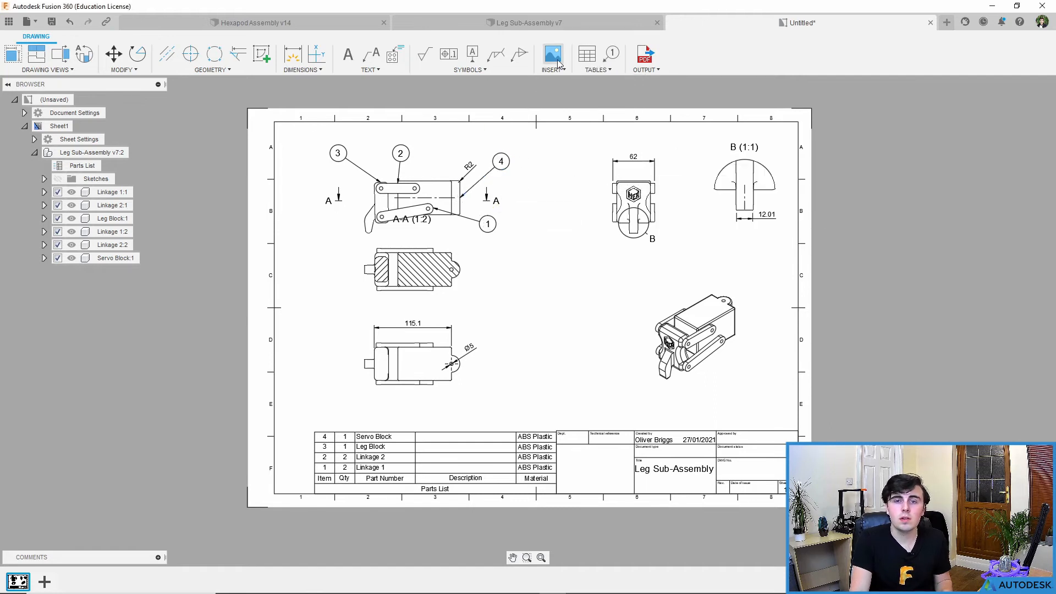
# Renumber the balloons so Servo Block is 1, Leg Block 2, Linkage 2 is 3 and Linkage 1 is 4
pyautogui.click(598, 70)
pyautogui.click(602, 156)
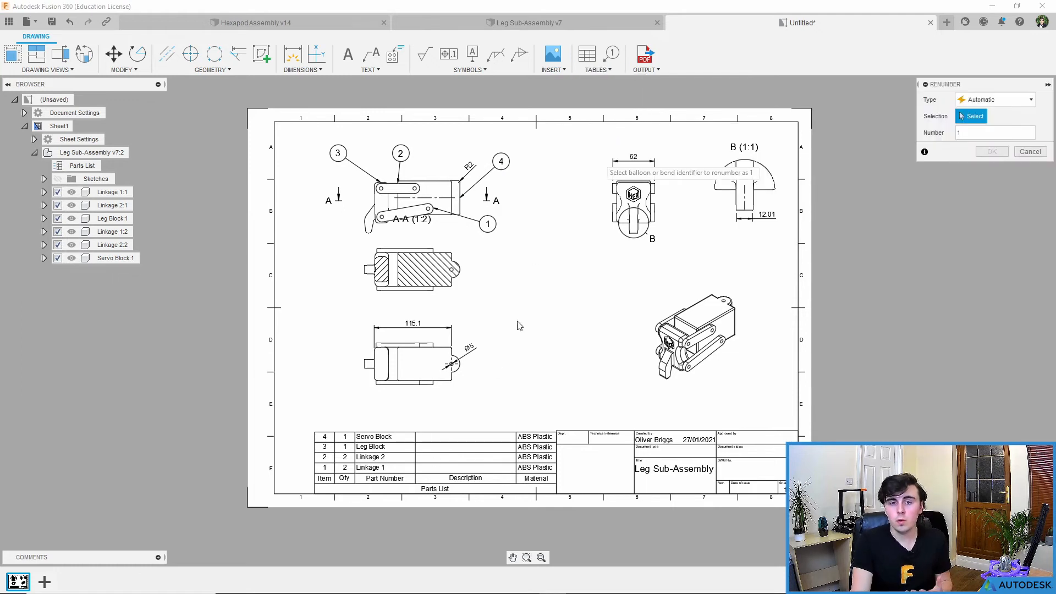
pyautogui.click(501, 161)
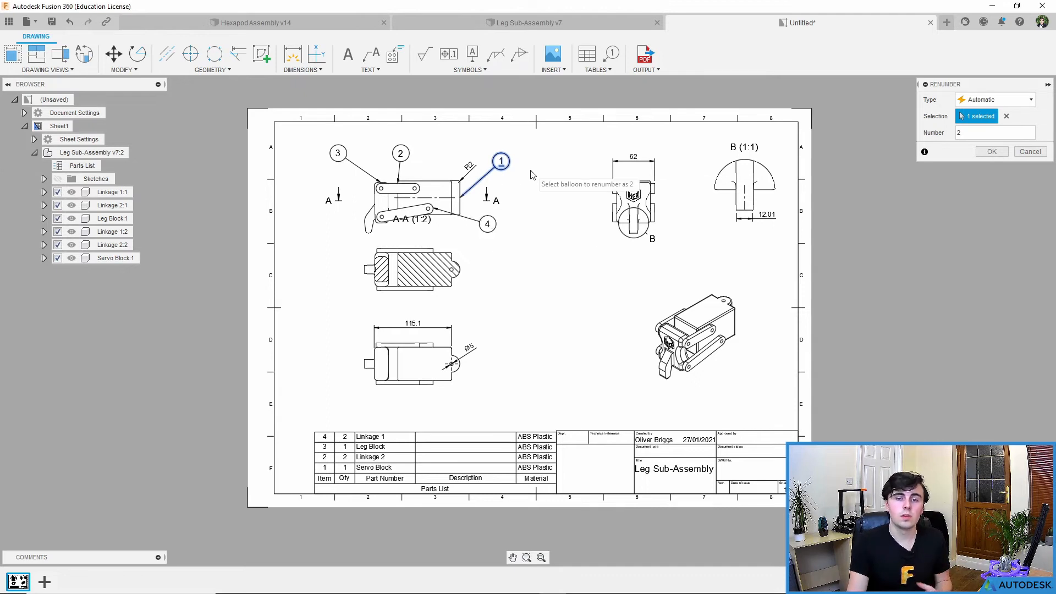
pyautogui.click(338, 153)
pyautogui.click(402, 154)
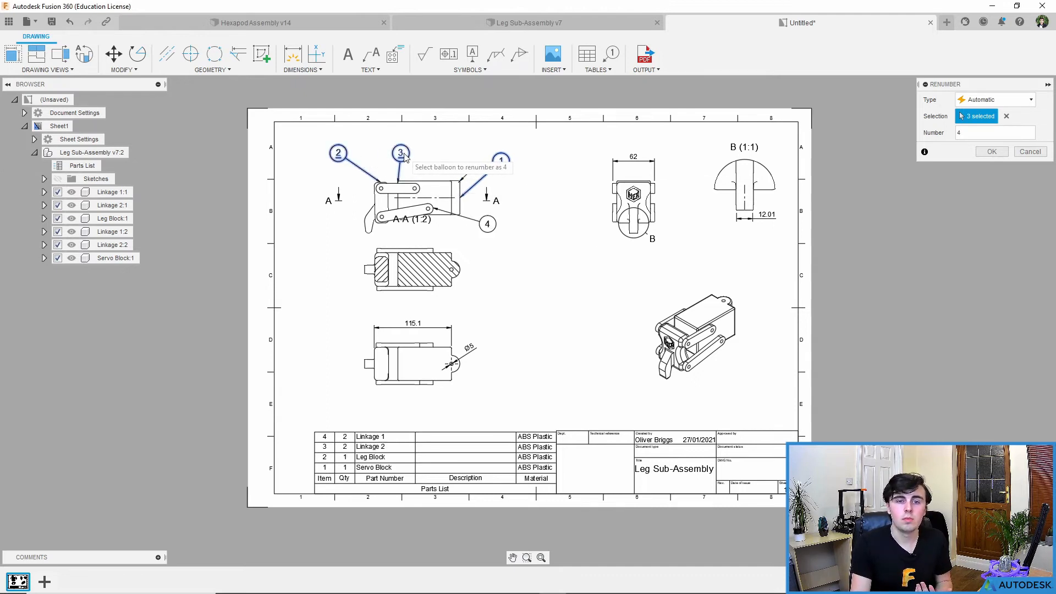
pyautogui.click(487, 224)
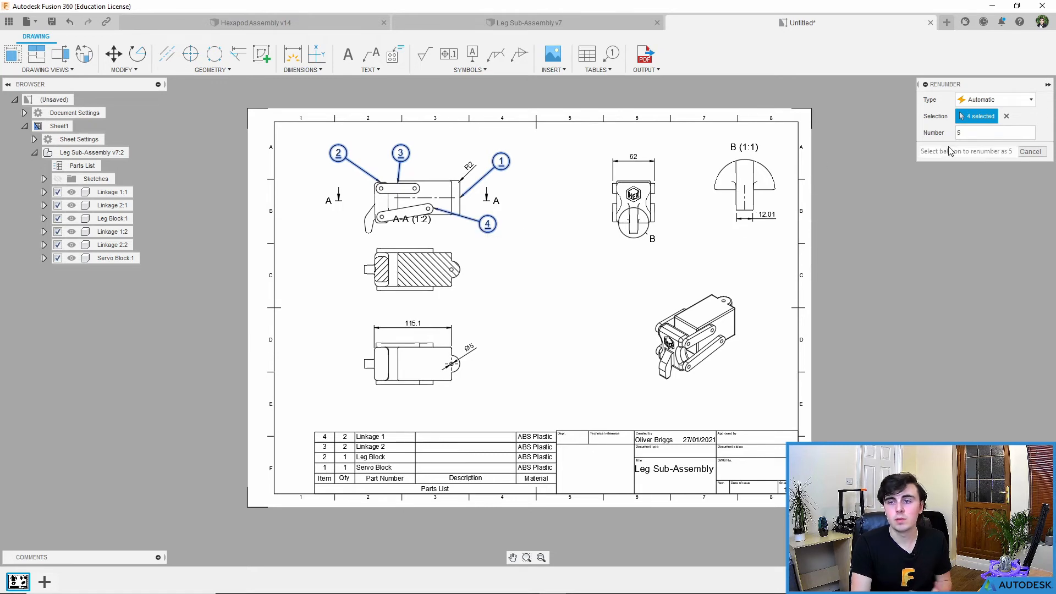
pyautogui.press('Escape')
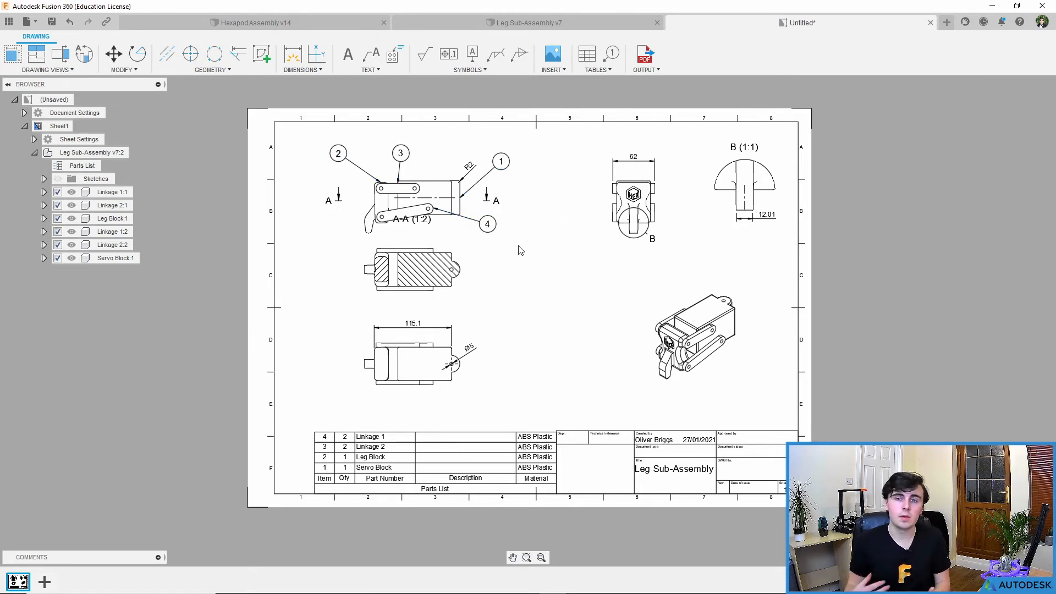
# Move the A-A (1:2) section label down into the gap between the base view and the section view
pyautogui.moveTo(412, 221); pyautogui.dragTo(427, 237)
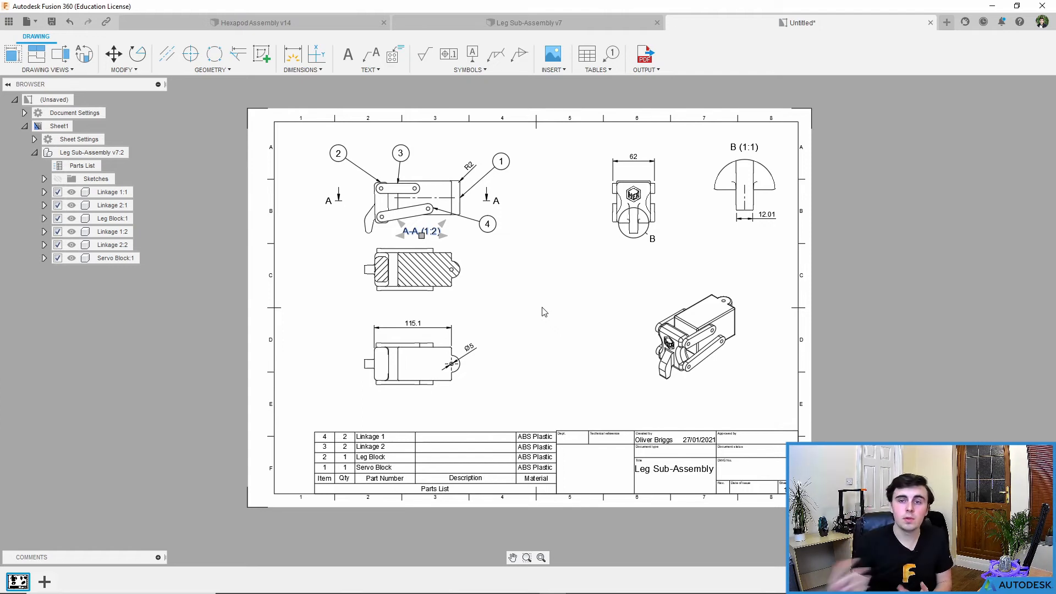
pyautogui.click(656, 71)
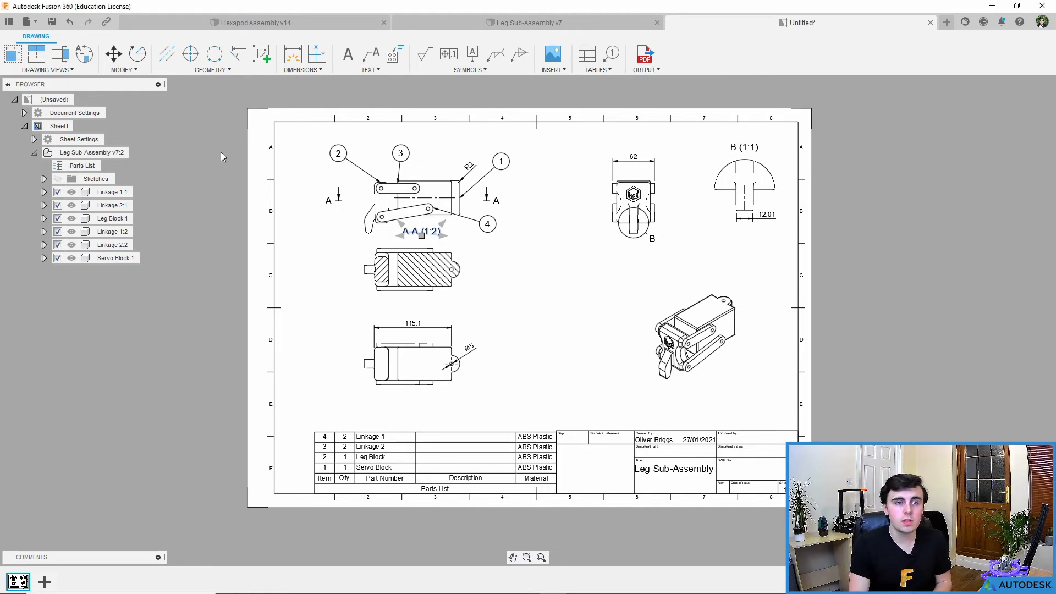
# Save the drawing as Leg Sub-Assembly Drawing in the Hexapod folder
pyautogui.click(52, 22)
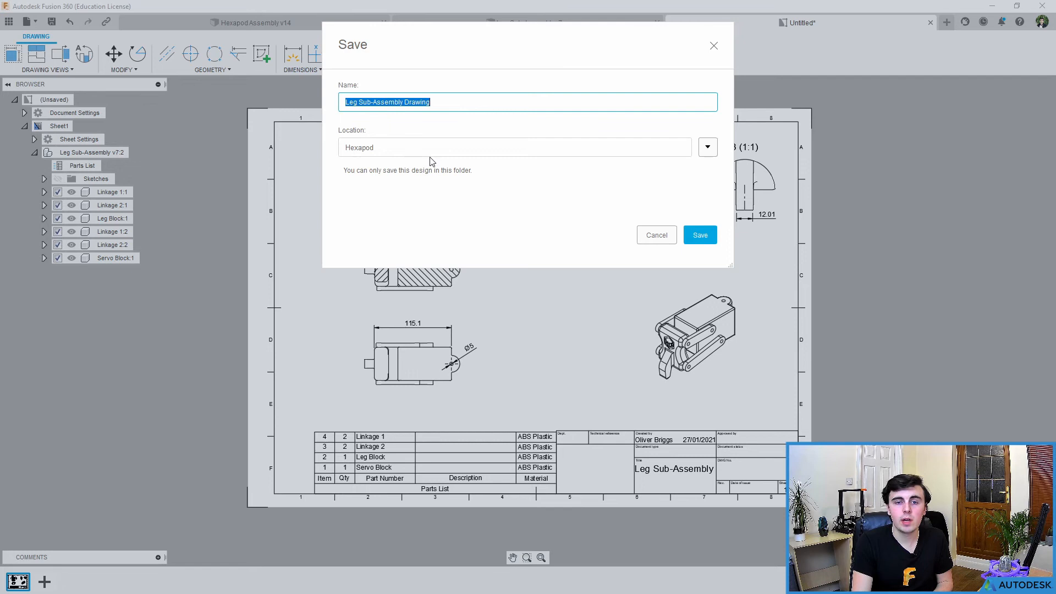
pyautogui.click(674, 236)
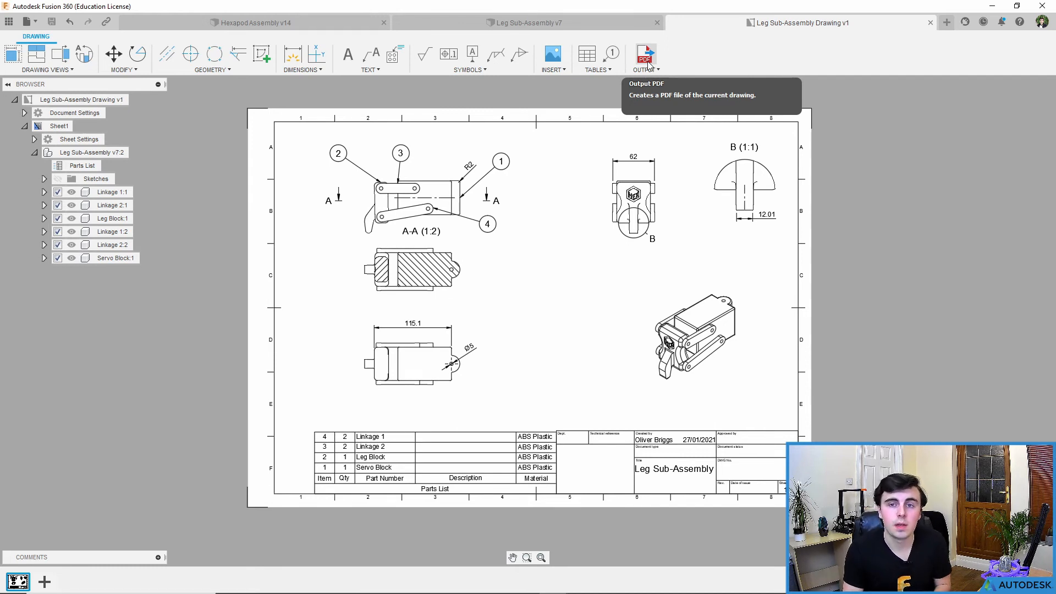
pyautogui.moveTo(738, 249); pyautogui.dragTo(715, 223, button='middle')
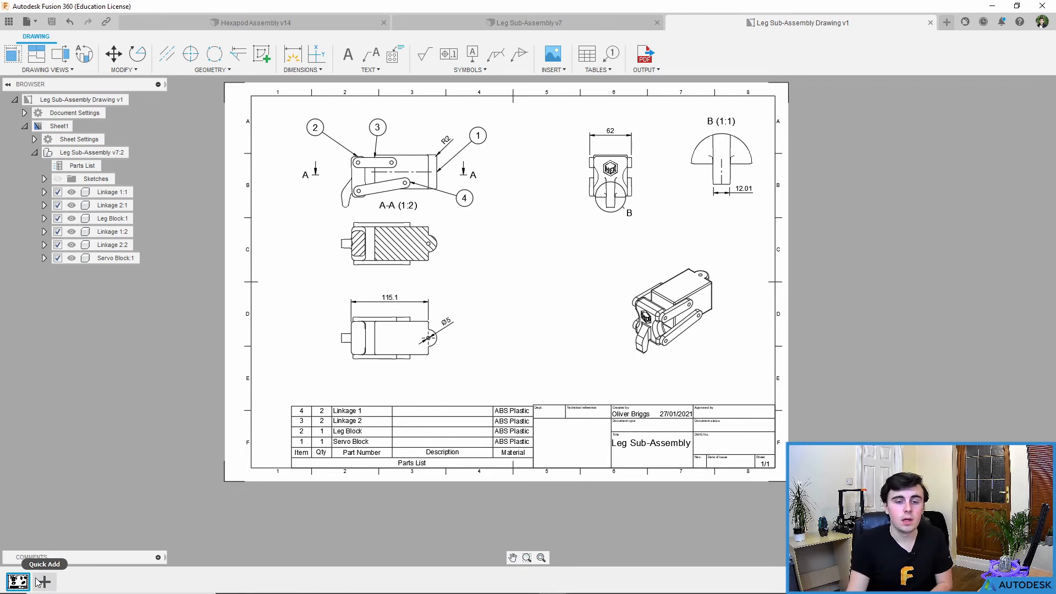
# Review the title block's editable attributes and the source options for creating a new title block
pyautogui.scroll(5, 619, 440)
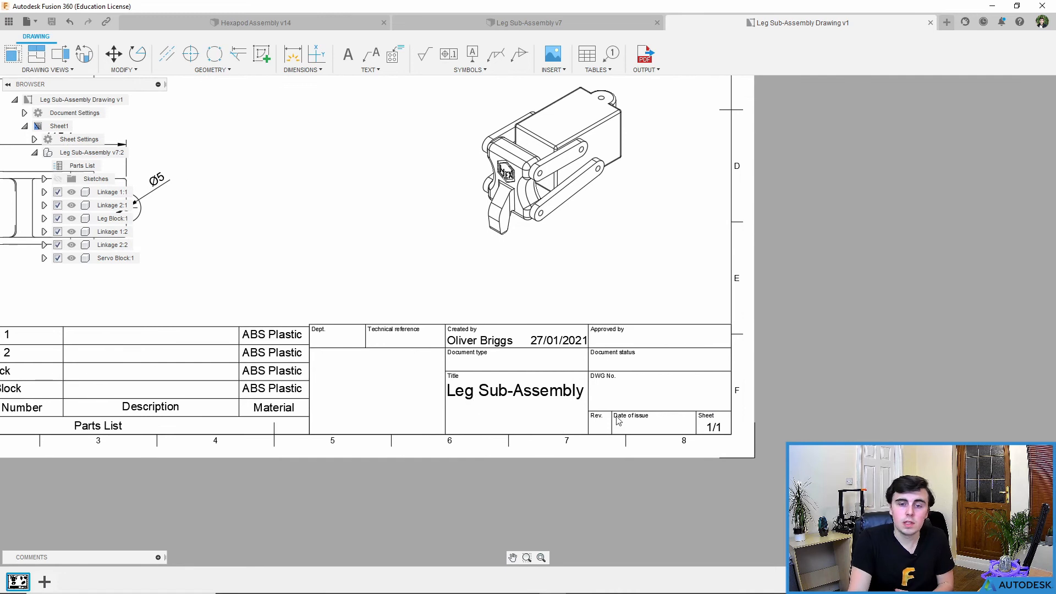
pyautogui.doubleClick(456, 361)
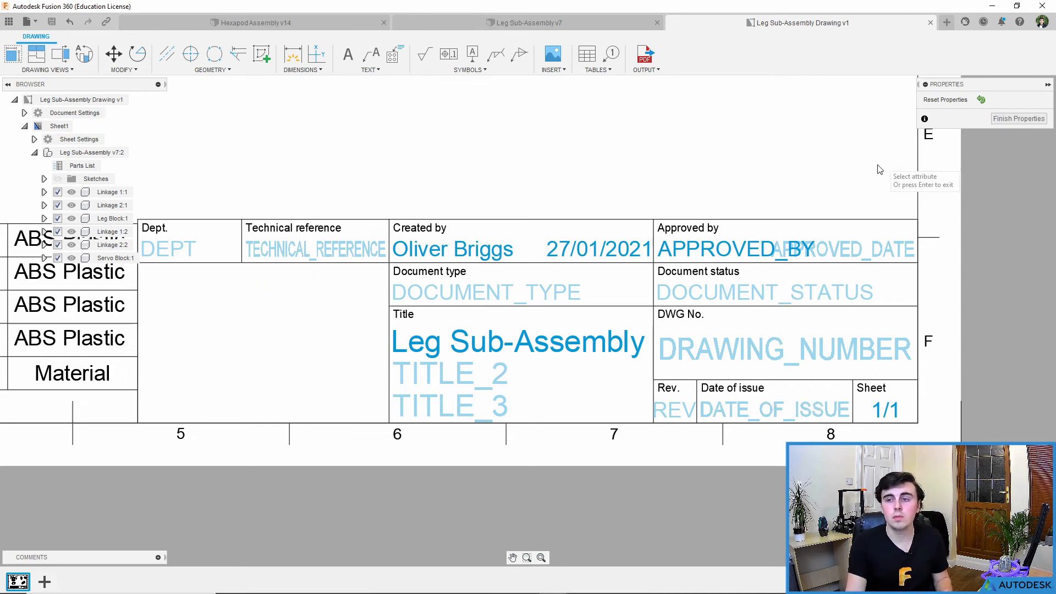
pyautogui.press('Return')
pyautogui.rightClick(621, 328)
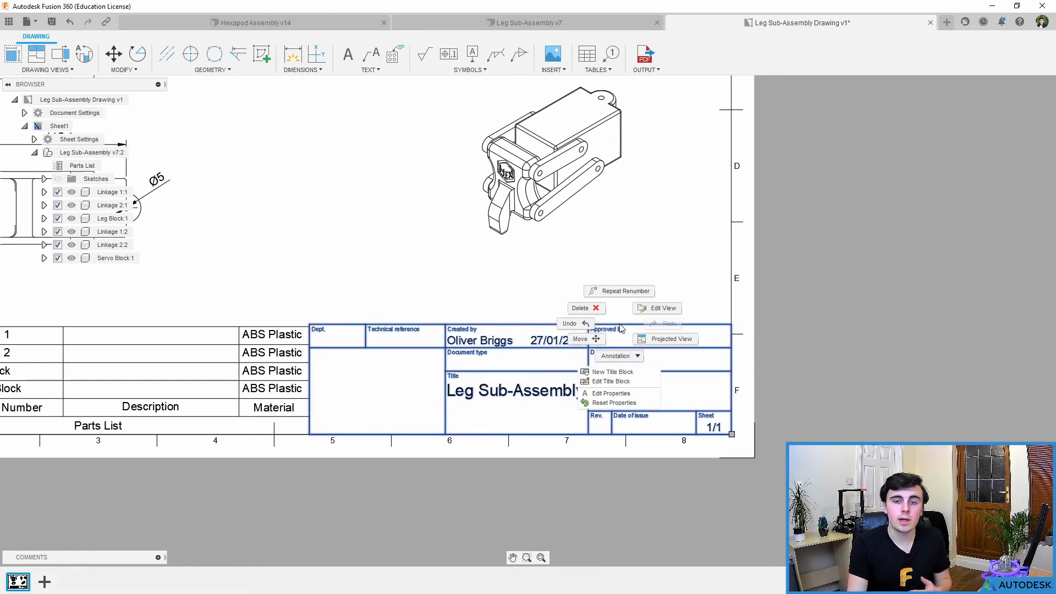
pyautogui.click(621, 374)
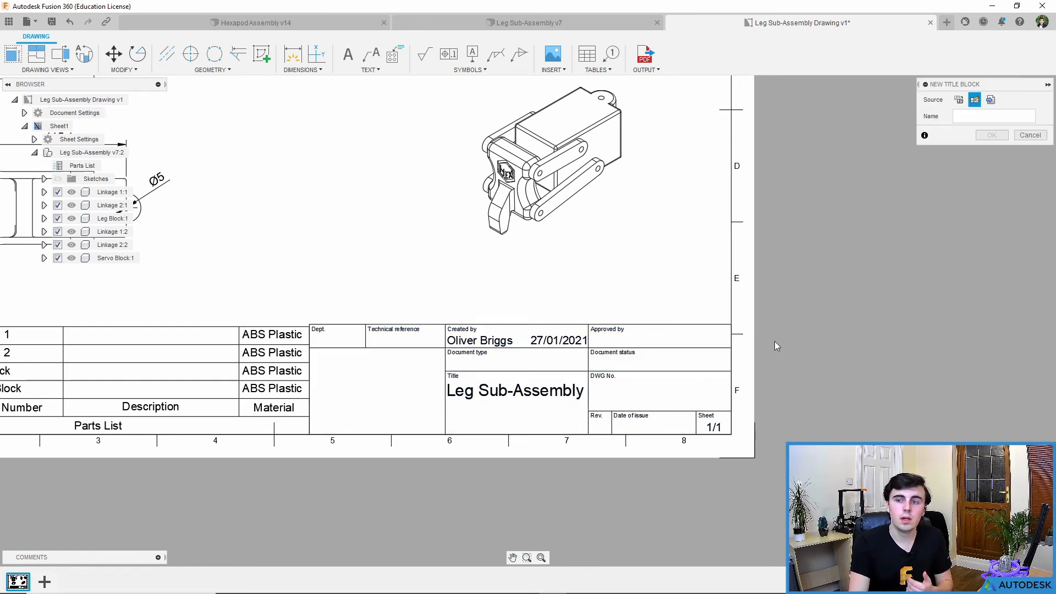
pyautogui.click(959, 99)
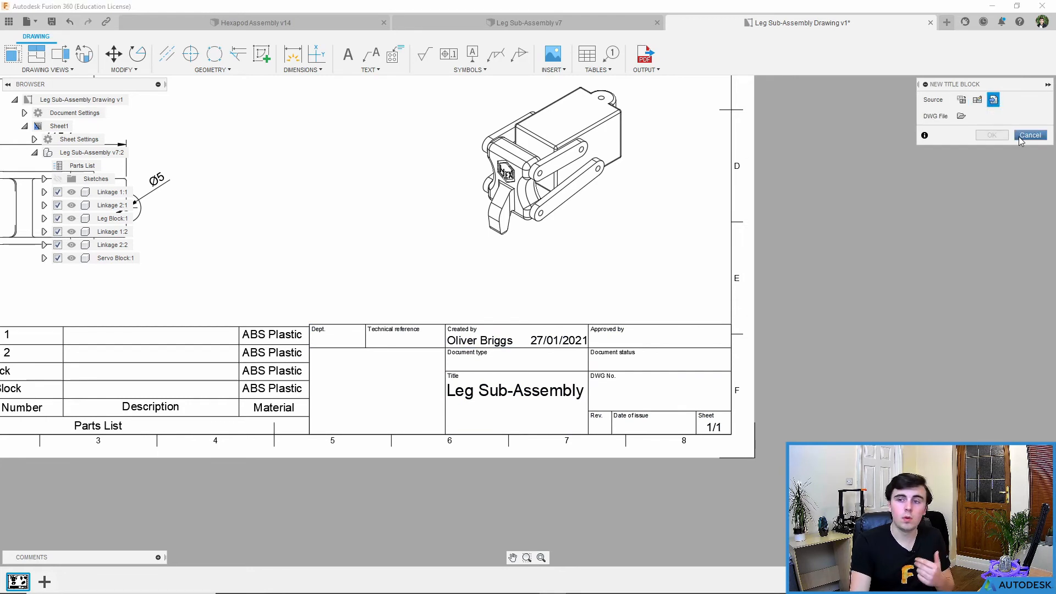
pyautogui.click(1031, 151)
# Fill in the title block's Dept. attribute with Videos and finish editing the properties
pyautogui.doubleClick(463, 327)
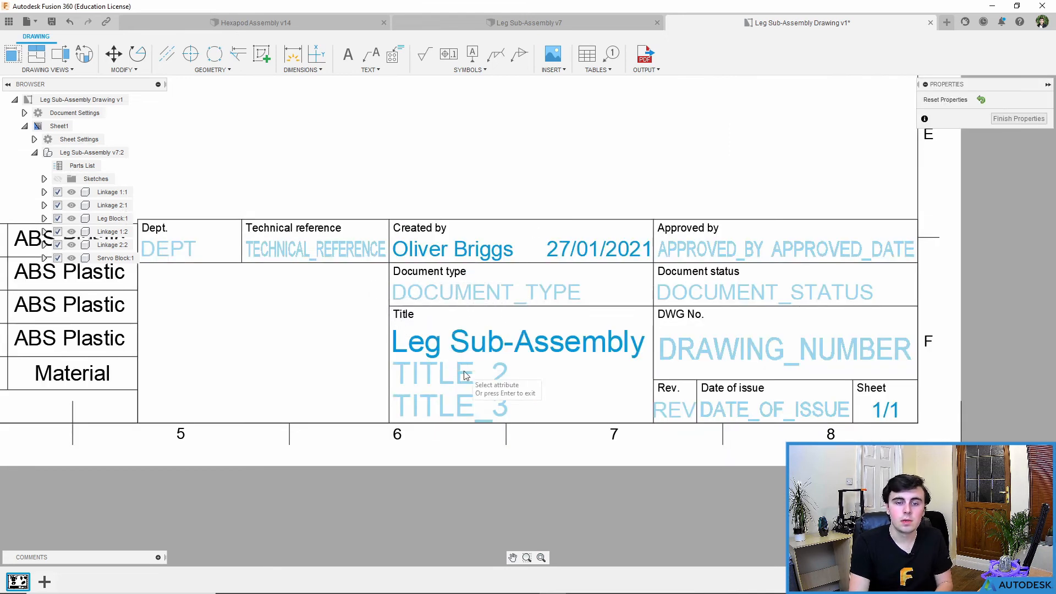
pyautogui.click(183, 259)
pyautogui.write('Vide')
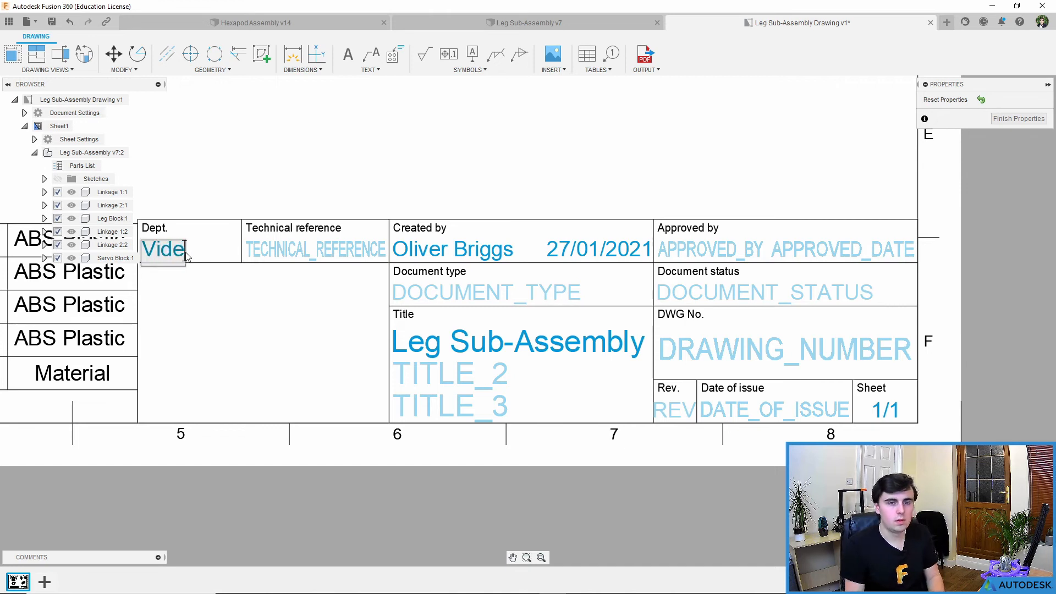
pyautogui.write('os')
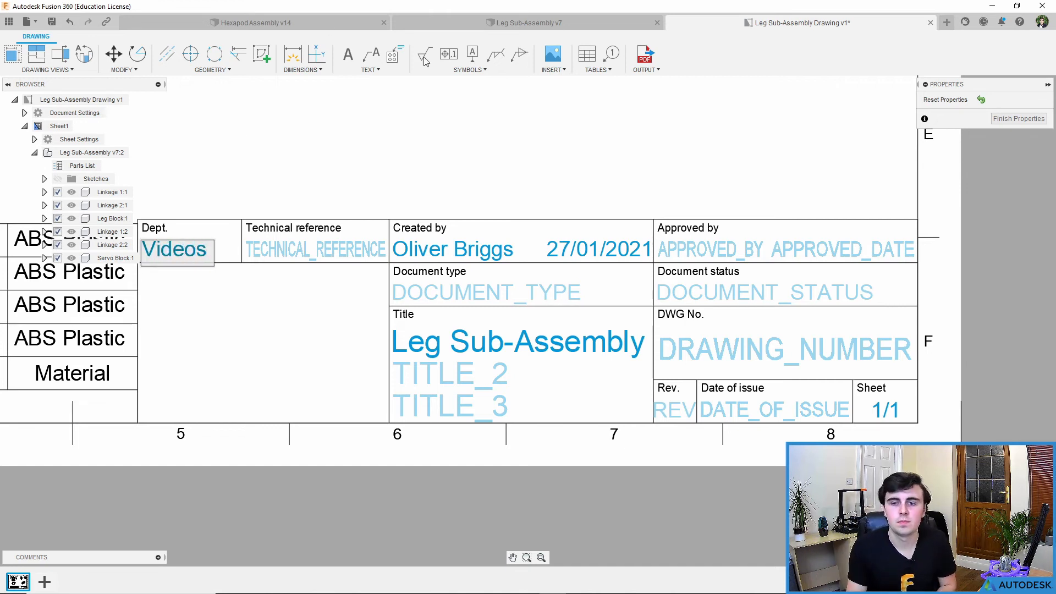
pyautogui.click(561, 250)
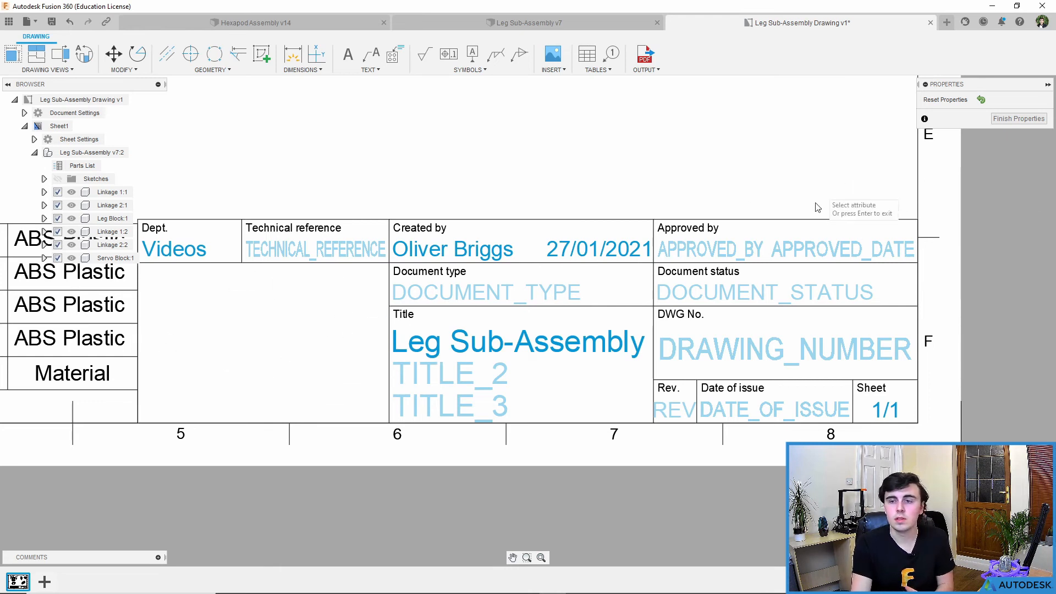
pyautogui.click(1004, 119)
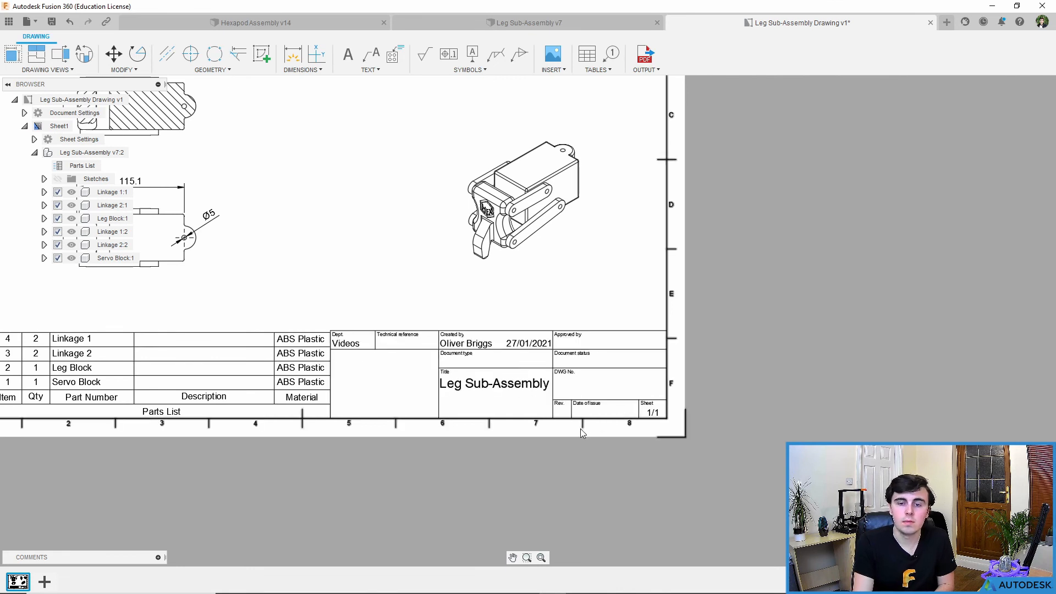
# Add a second sheet to the drawing, check the first sheet's numbering, and make the new sheet active again
pyautogui.scroll(-3, 581, 428)
pyautogui.scroll(5, 615, 420)
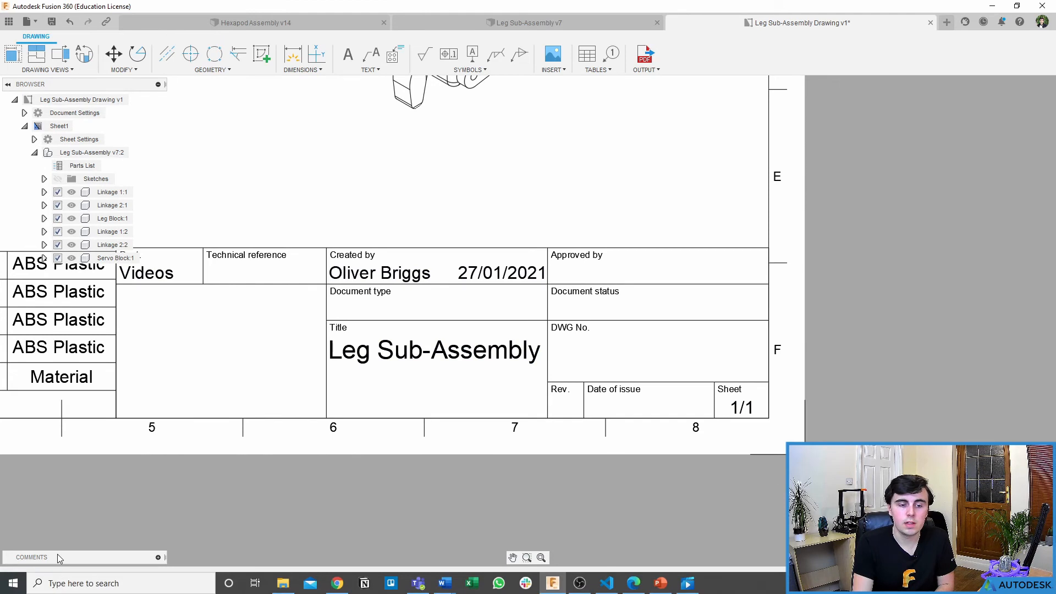
pyautogui.click(45, 582)
pyautogui.scroll(3, 448, 443)
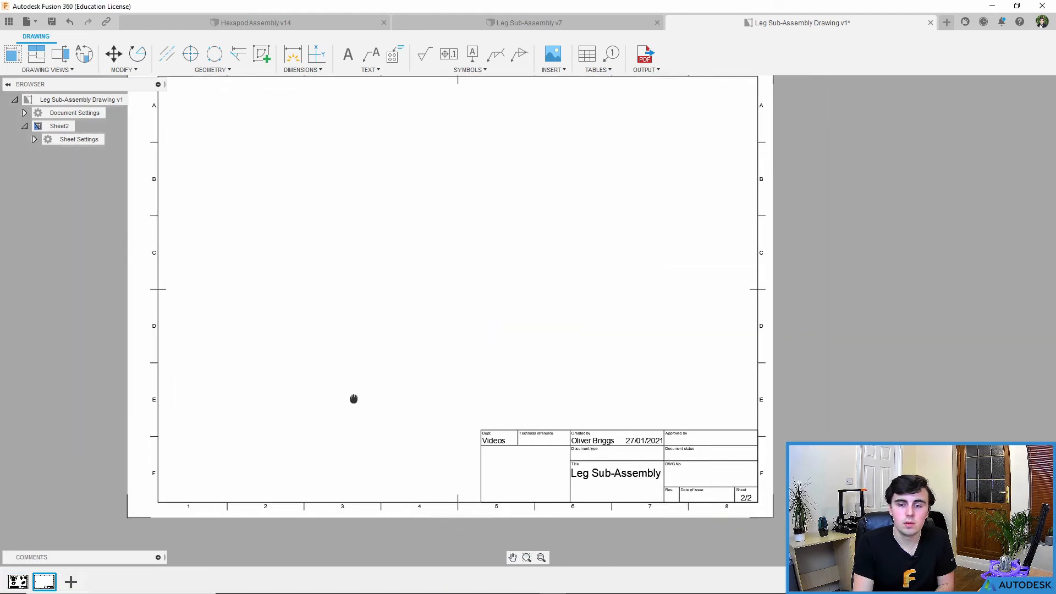
pyautogui.click(17, 582)
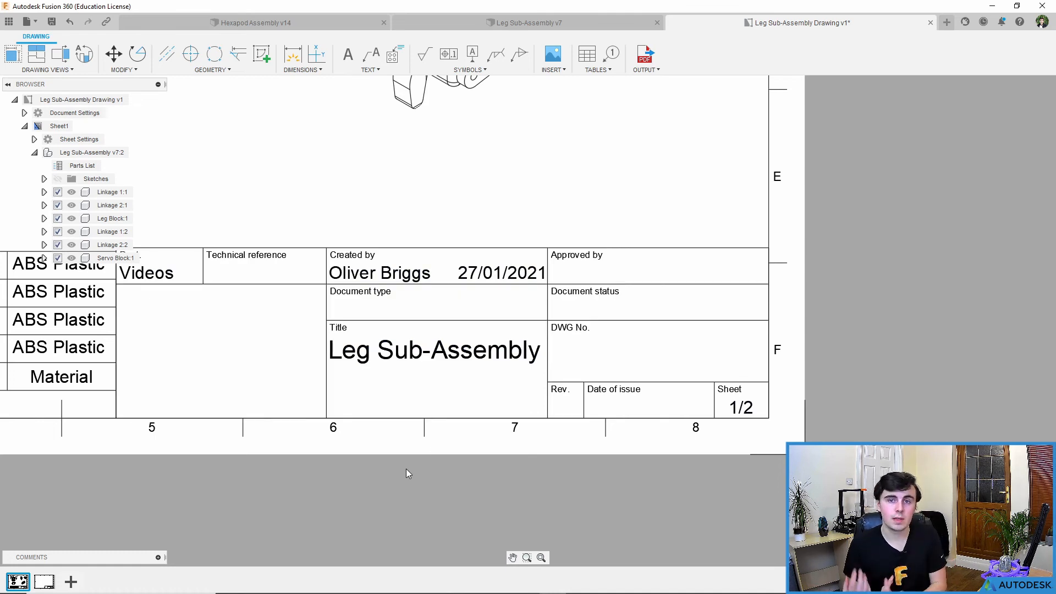
pyautogui.click(45, 582)
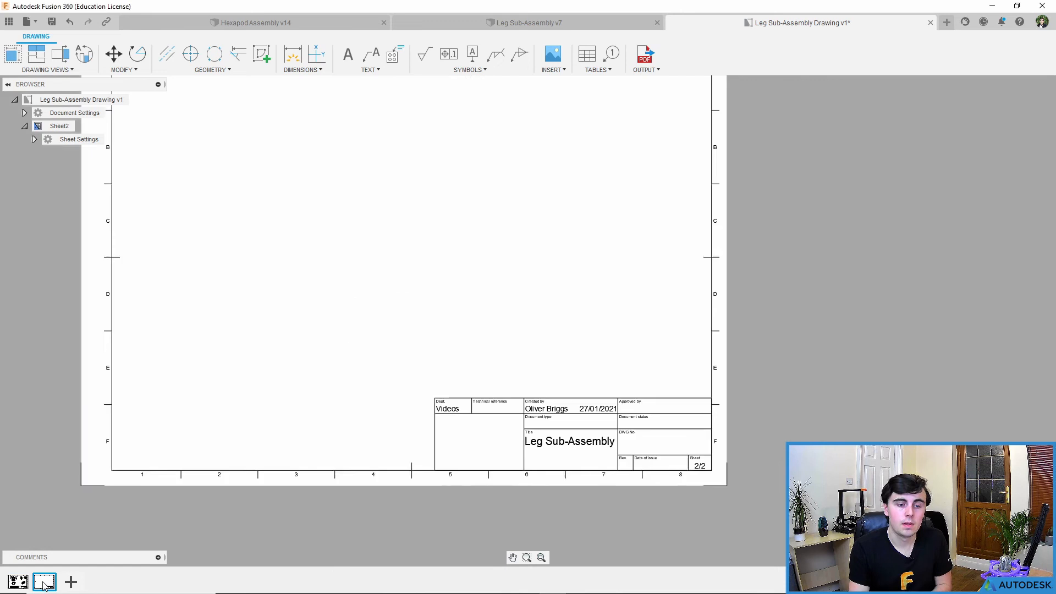
# Place a base view of the assembly near the centre of Sheet2 with Right orientation and 1:1 scale
pyautogui.moveTo(279, 301); pyautogui.dragTo(328, 343, button='middle')
pyautogui.scroll(-2, 330, 347)
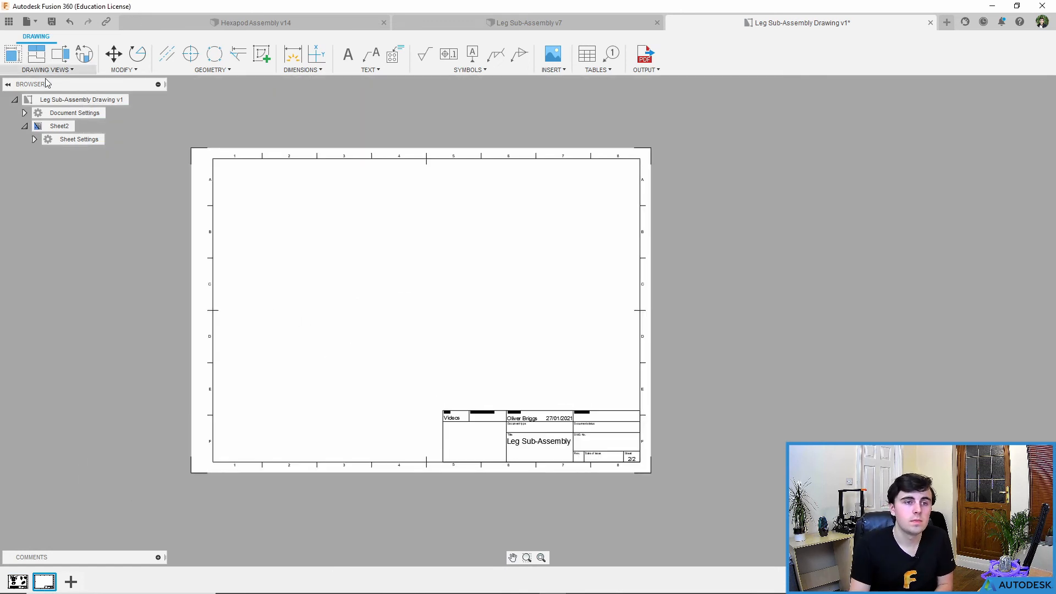
pyautogui.click(14, 54)
pyautogui.click(414, 283)
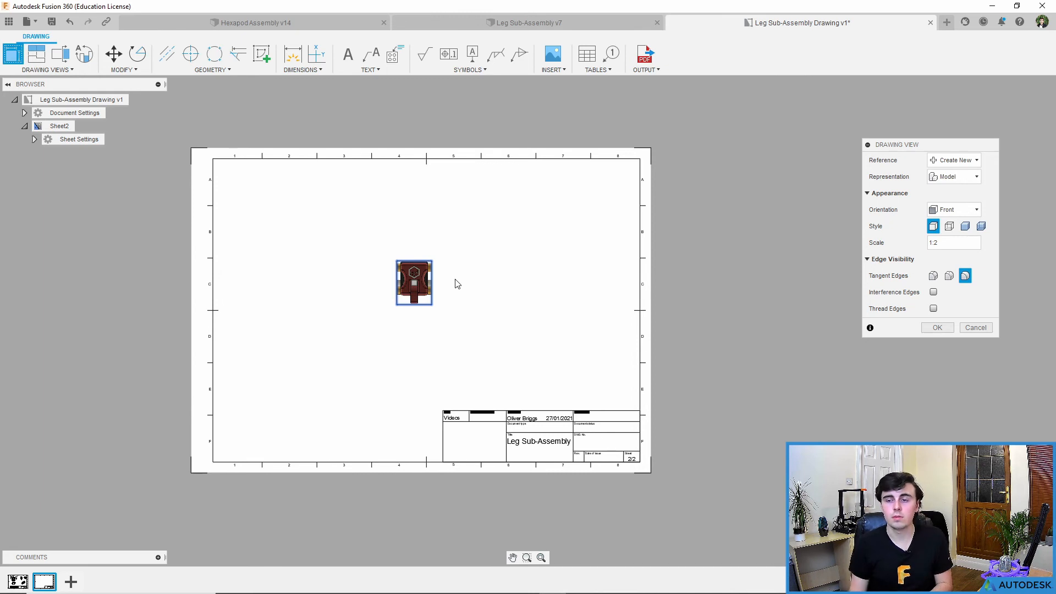
pyautogui.click(954, 209)
pyautogui.click(944, 245)
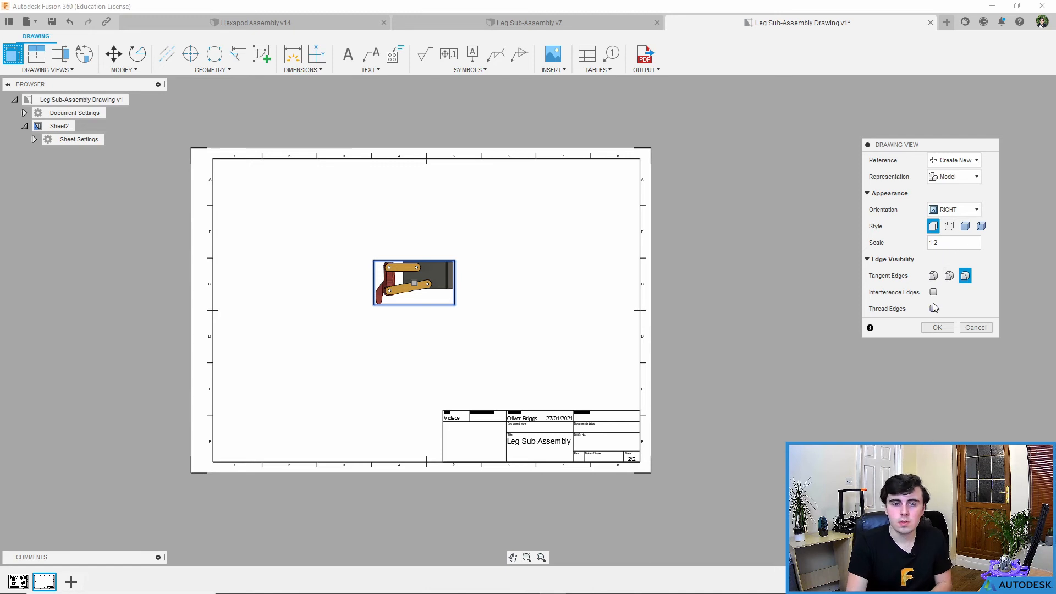
pyautogui.press('BackSpace')
pyautogui.write('1')
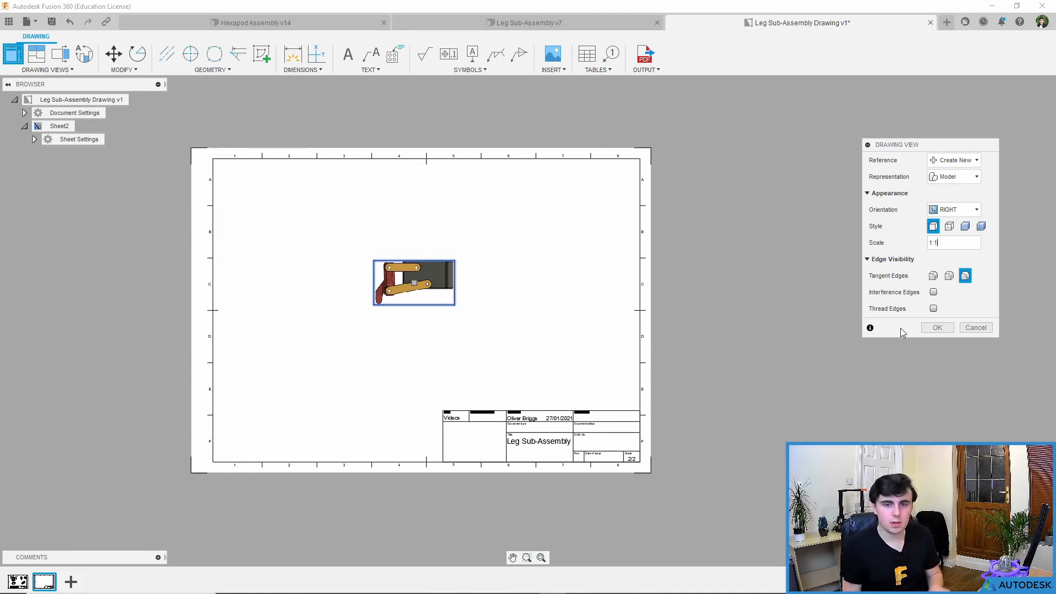
pyautogui.click(937, 328)
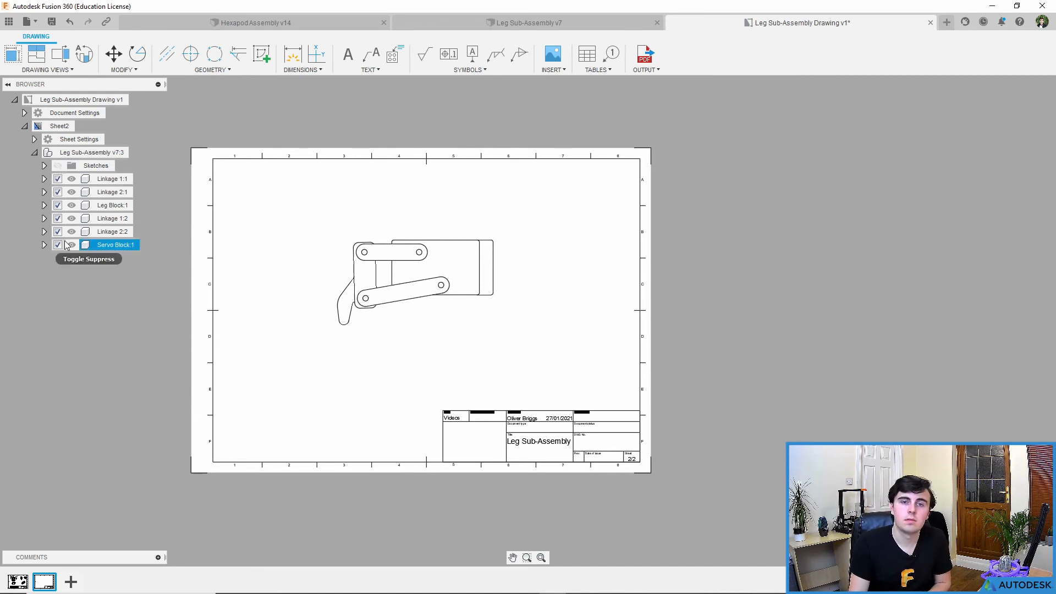
# Suppress every component except Servo Block on Sheet2 and move its base view to the upper-left area of the sheet
pyautogui.click(117, 246)
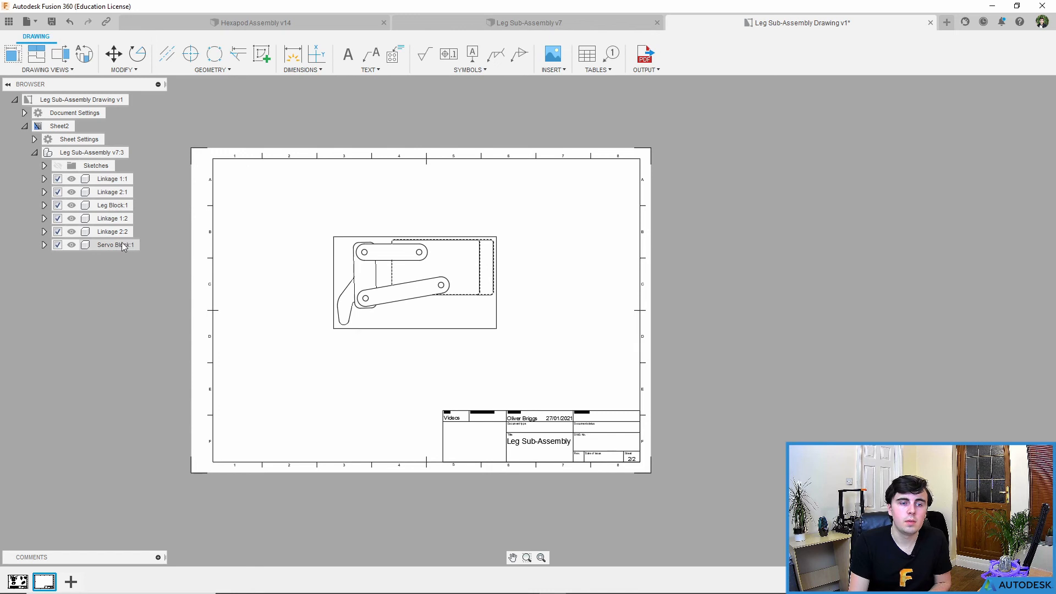
pyautogui.rightClick(116, 246)
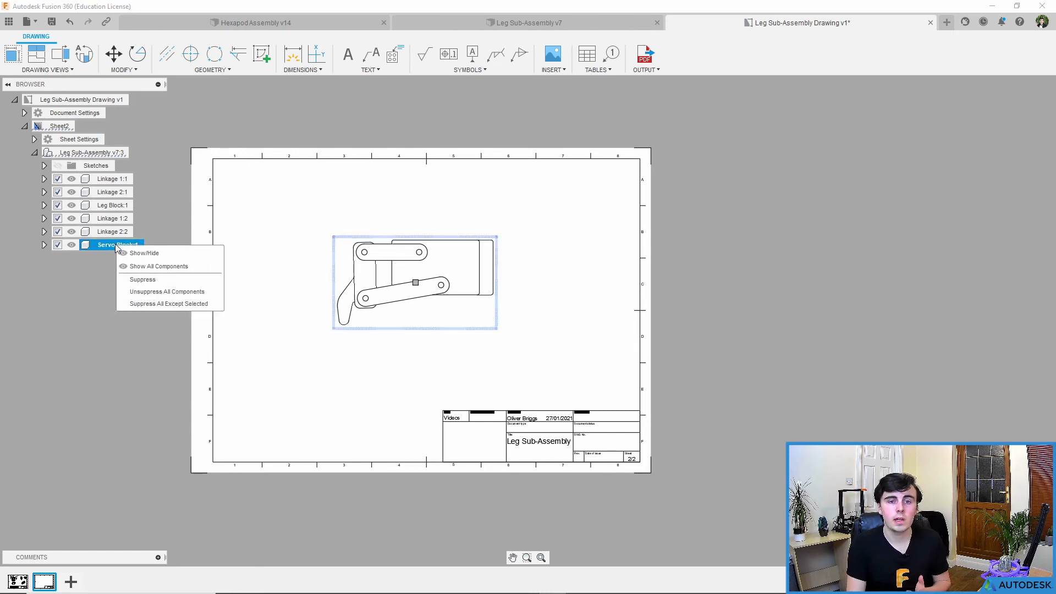
pyautogui.click(160, 305)
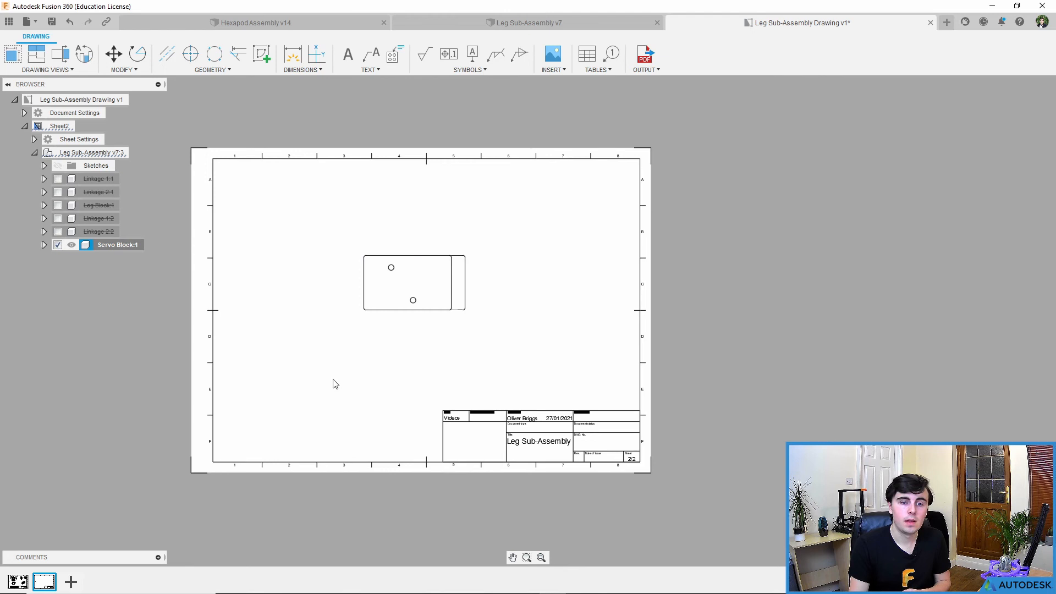
pyautogui.click(424, 291)
pyautogui.moveTo(415, 283)
pyautogui.mouseDown()
pyautogui.moveTo(378, 248)
pyautogui.moveTo(319, 226)
pyautogui.mouseUp()
# Project three views from the Servo Block base view: one below, one to its right and an isometric at lower right
pyautogui.click(46, 52)
pyautogui.click(344, 237)
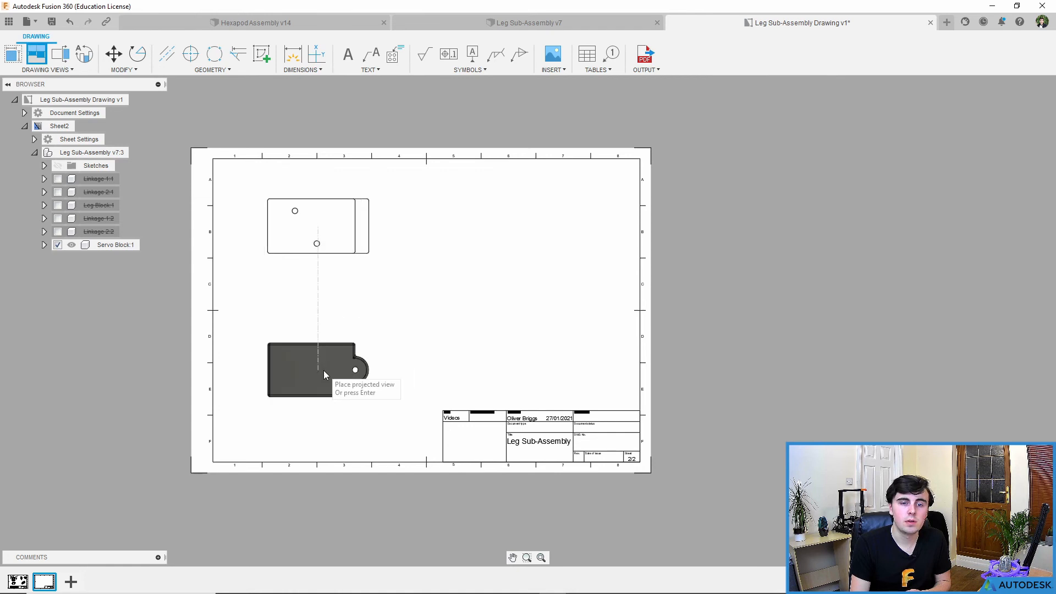
pyautogui.click(325, 375)
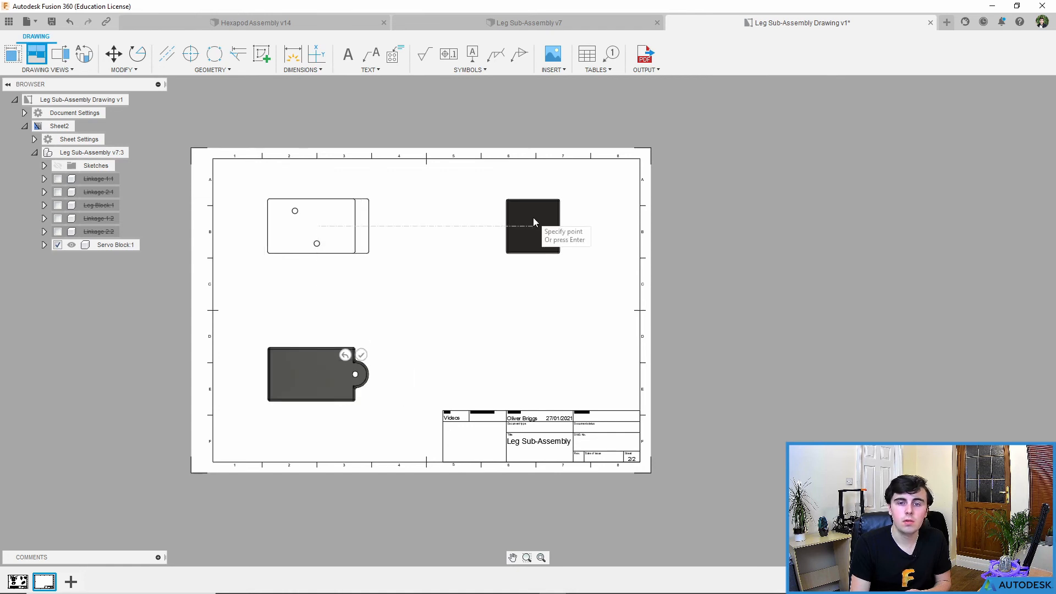
pyautogui.click(534, 218)
pyautogui.click(534, 327)
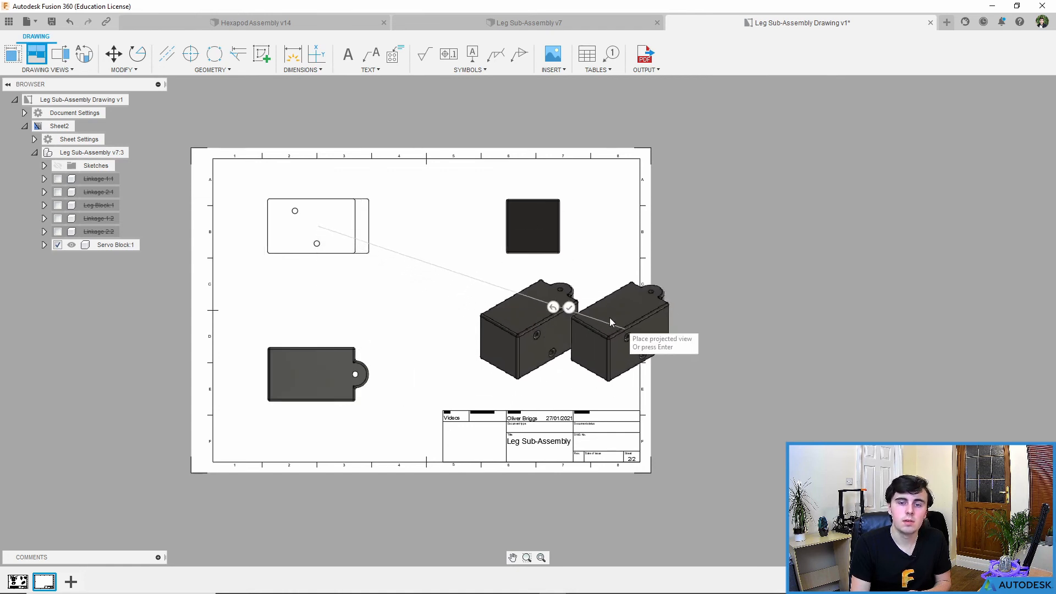
pyautogui.click(570, 307)
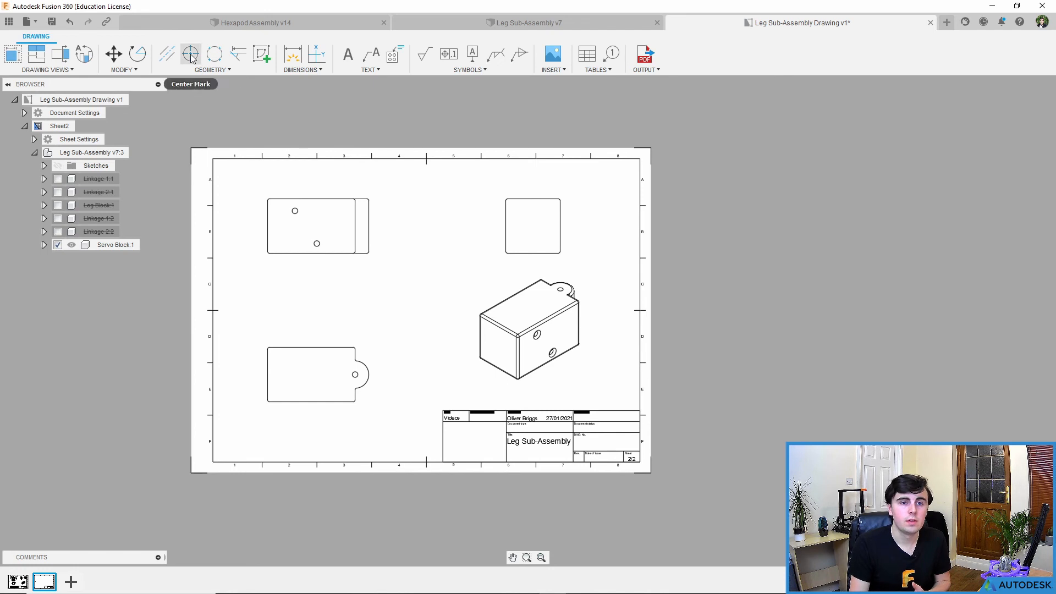
# Add a horizontal centerline between the upper and lower edges of the Servo Block base view
pyautogui.click(166, 54)
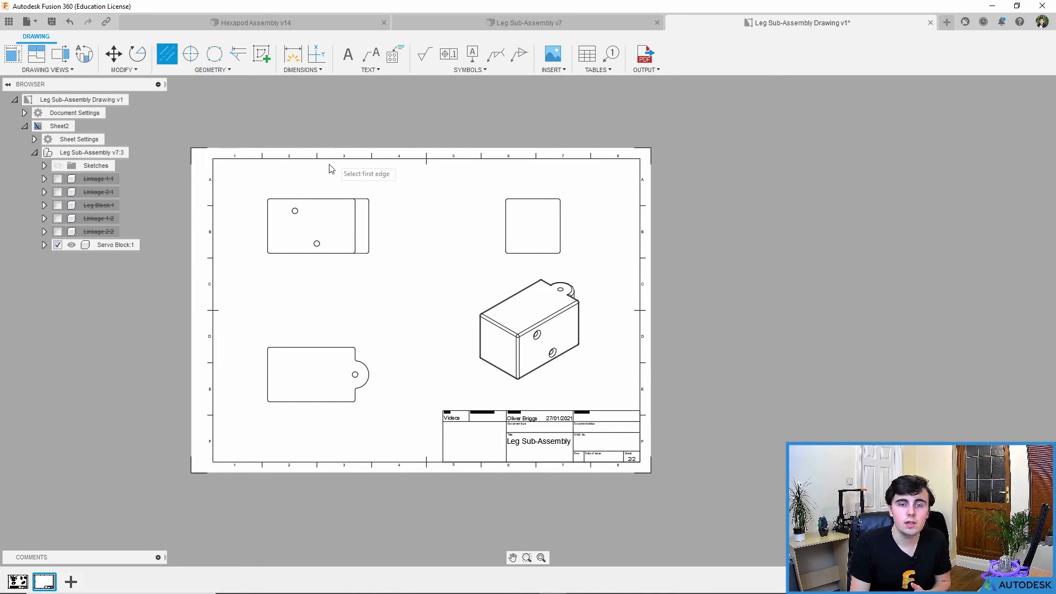
pyautogui.click(322, 199)
pyautogui.click(301, 253)
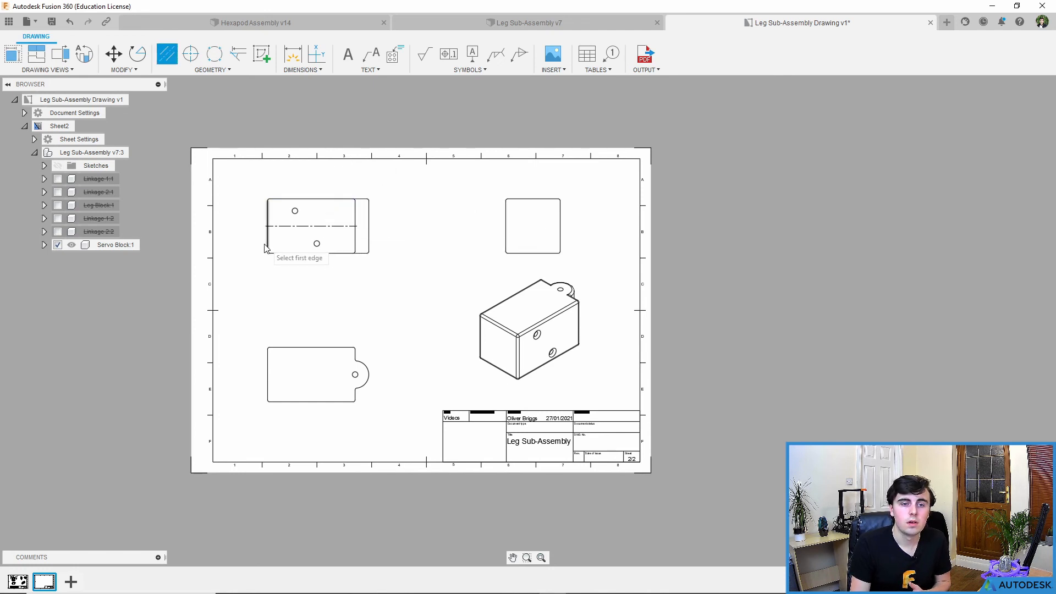
pyautogui.press('Escape')
# Dimension the horizontal distance between the two holes in the base view, placing the dimension below the view
pyautogui.click(293, 53)
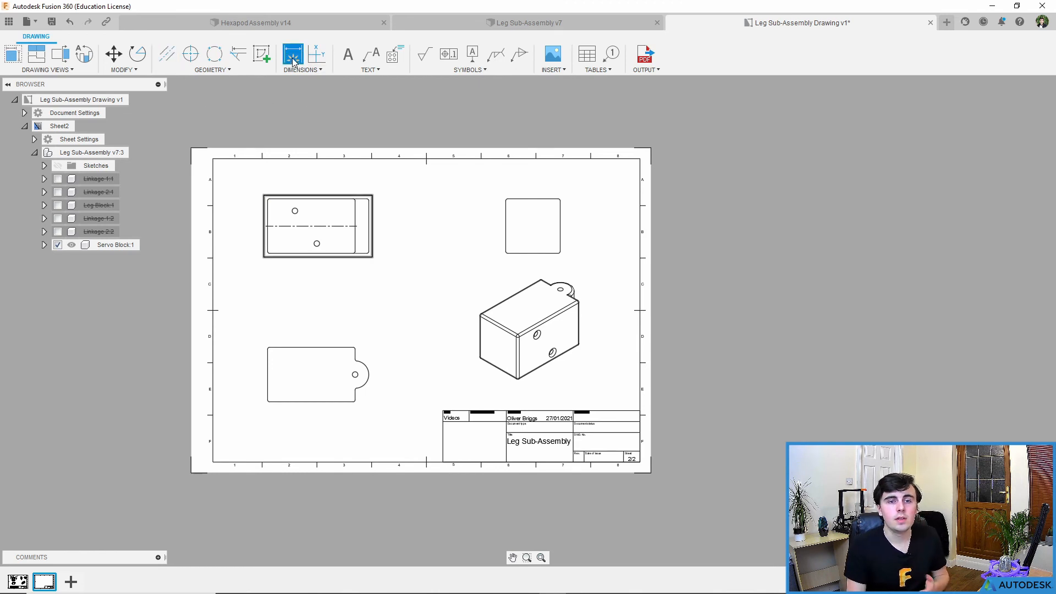
pyautogui.scroll(5, 292, 211)
pyautogui.click(289, 214)
pyautogui.click(342, 294)
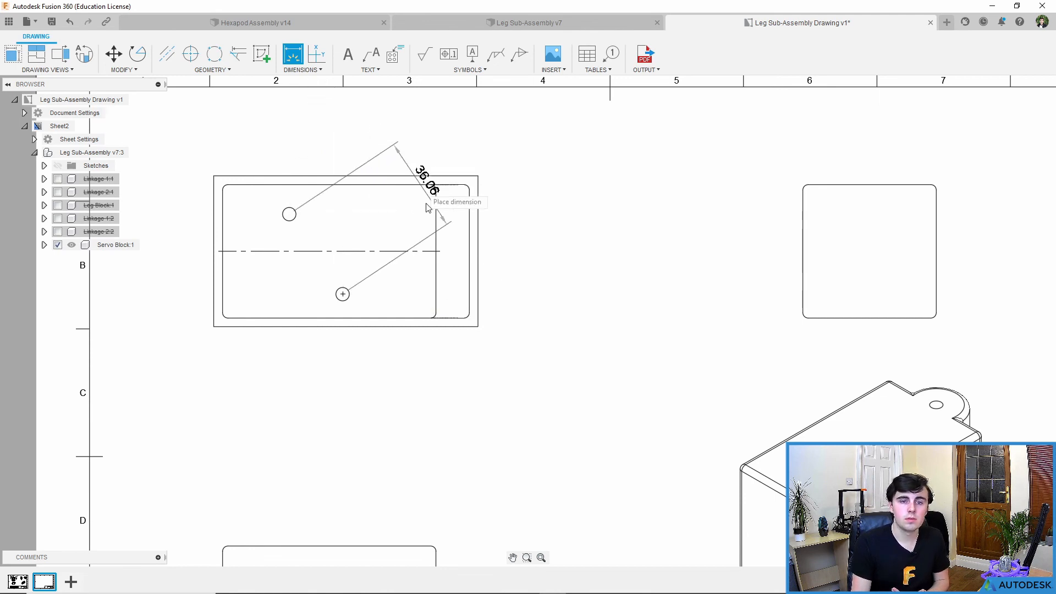
pyautogui.click(326, 397)
pyautogui.press('Escape')
pyautogui.click(330, 397)
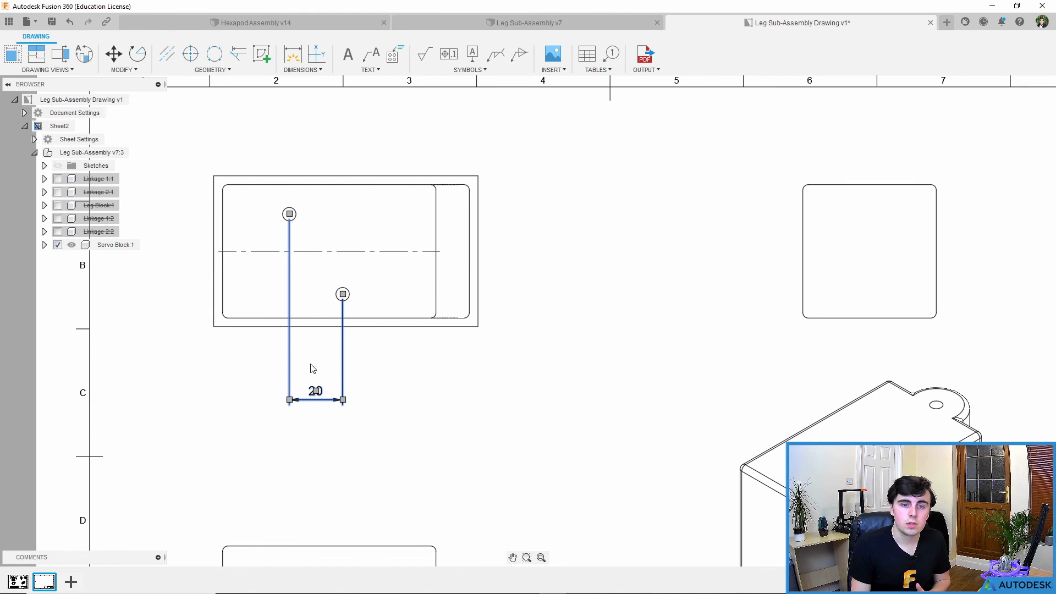
# Try moving the 20 mm hole-spacing dimension onto the base view, with its text beyond the view's right edge
pyautogui.moveTo(315, 389)
pyautogui.mouseDown()
pyautogui.moveTo(319, 370)
pyautogui.moveTo(322, 399)
pyautogui.mouseUp()
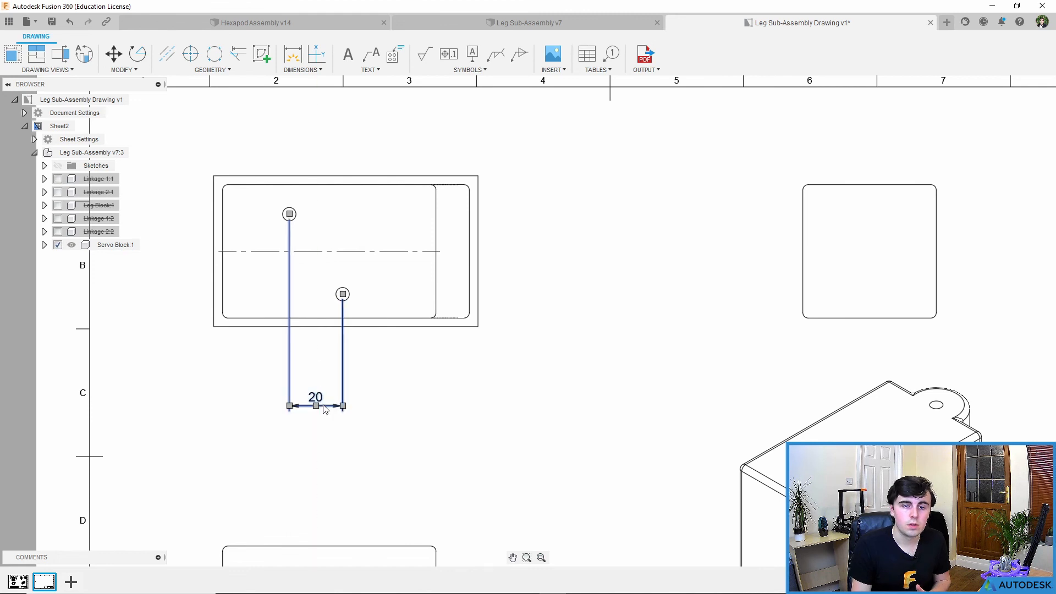
pyautogui.click(323, 399)
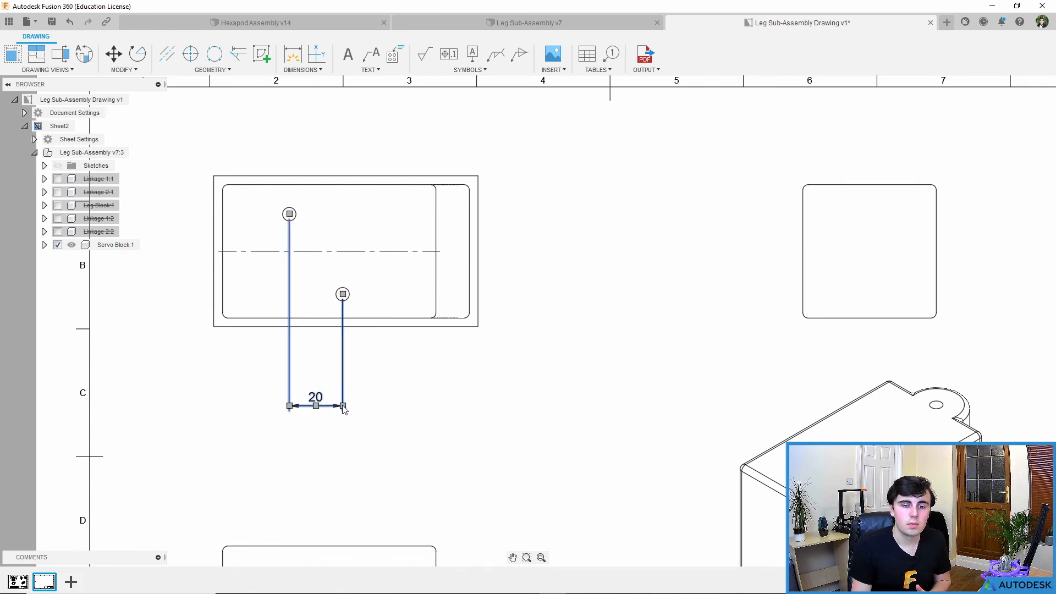
pyautogui.click(343, 406)
pyautogui.click(345, 363)
pyautogui.click(342, 353)
pyautogui.click(286, 400)
pyautogui.click(318, 404)
pyautogui.click(319, 404)
pyautogui.click(505, 254)
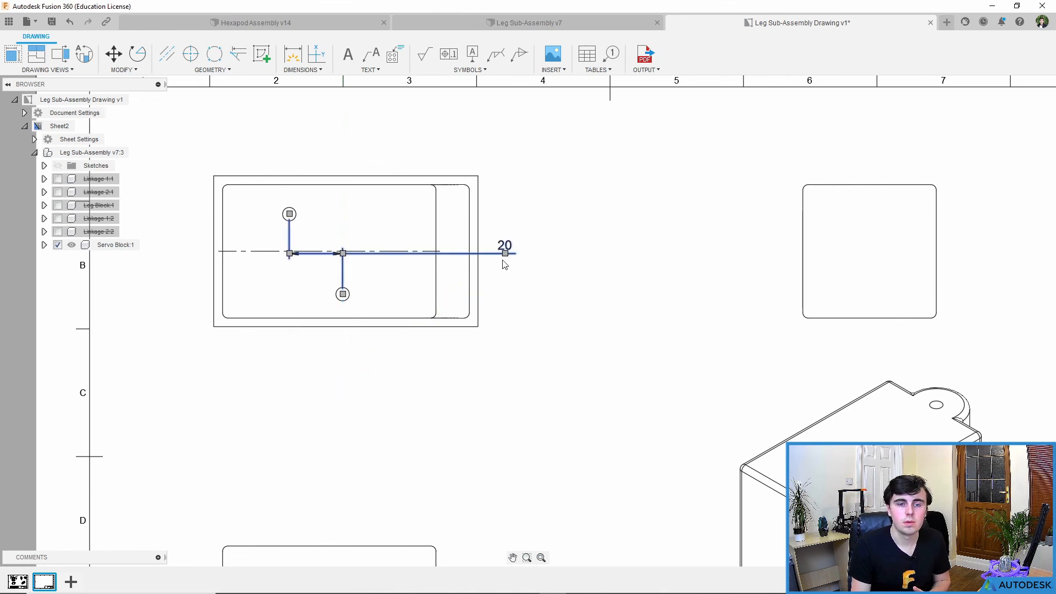
pyautogui.press('Escape')
# Reposition the 20 mm hole-spacing dimension below the base view, with its text offset to the right of the extension lines
pyautogui.click(505, 248)
pyautogui.click(505, 253)
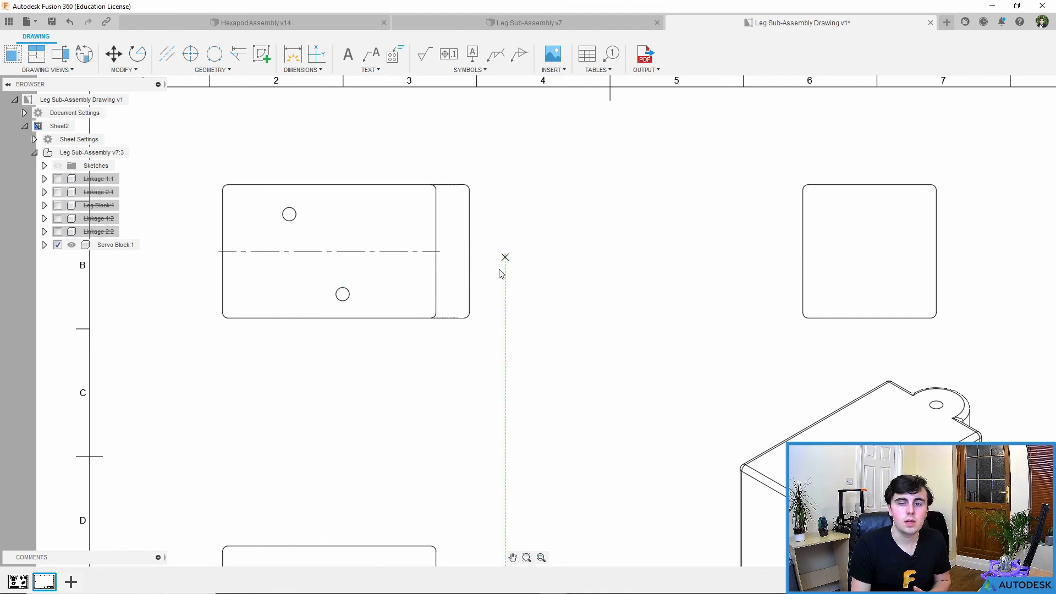
pyautogui.click(430, 377)
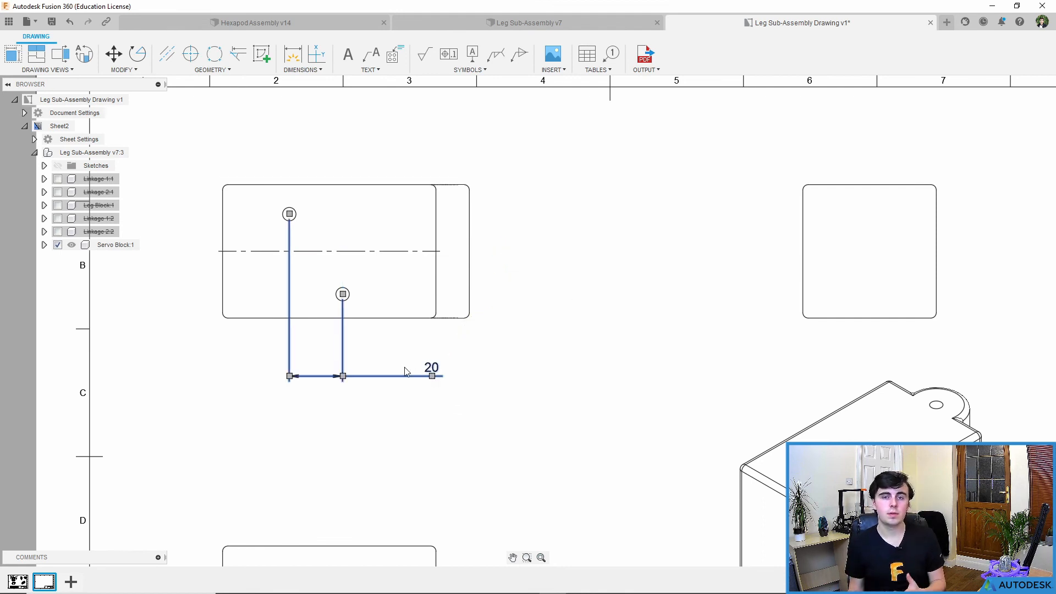
pyautogui.press('Escape')
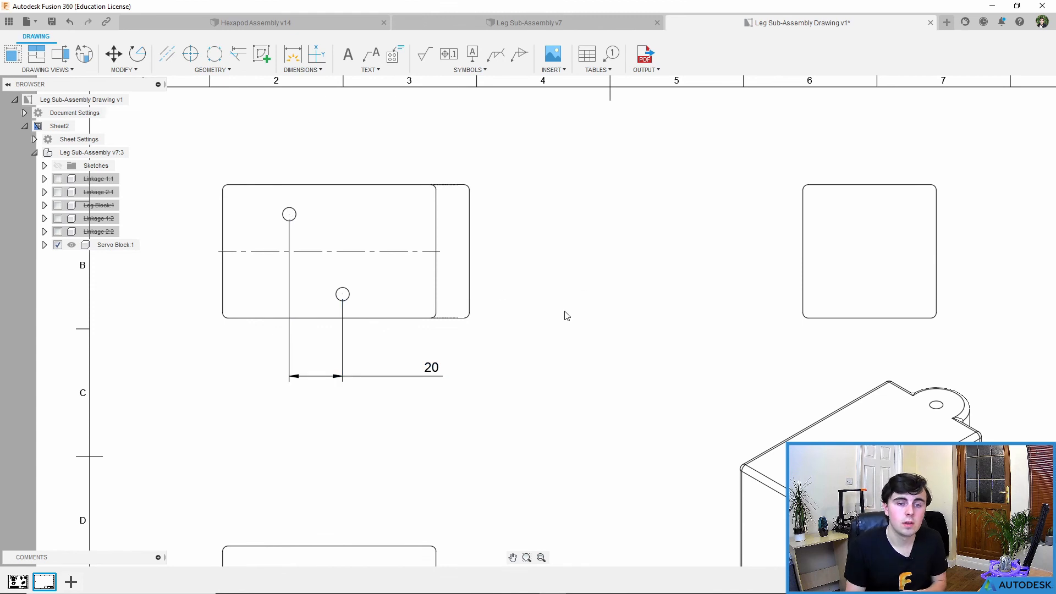
pyautogui.scroll(-5, 570, 327)
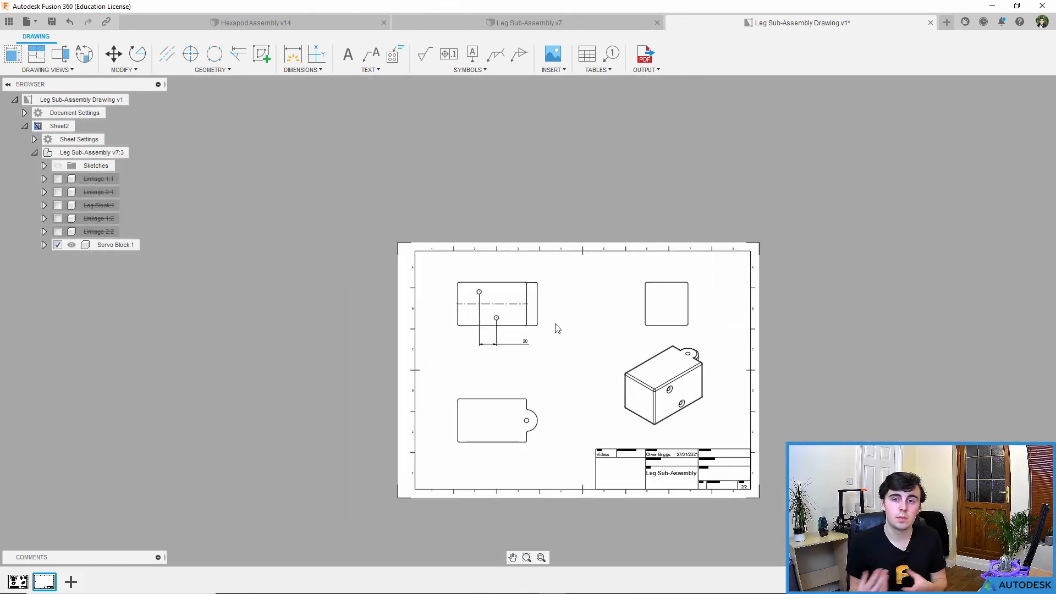
pyautogui.scroll(5, 615, 327)
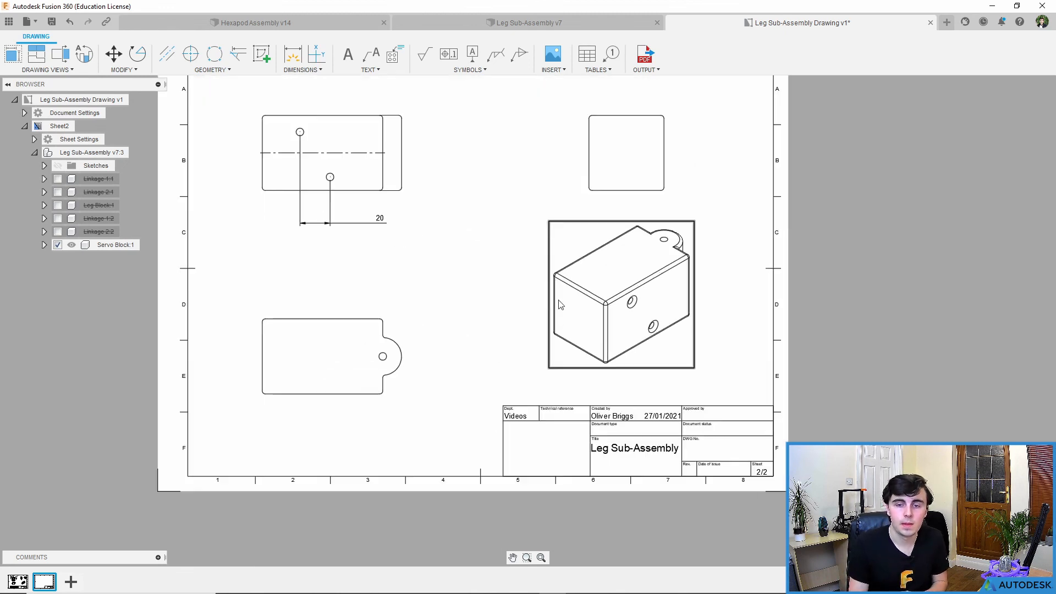
pyautogui.moveTo(610, 367); pyautogui.dragTo(573, 297, button='middle')
pyautogui.scroll(-3, 539, 375)
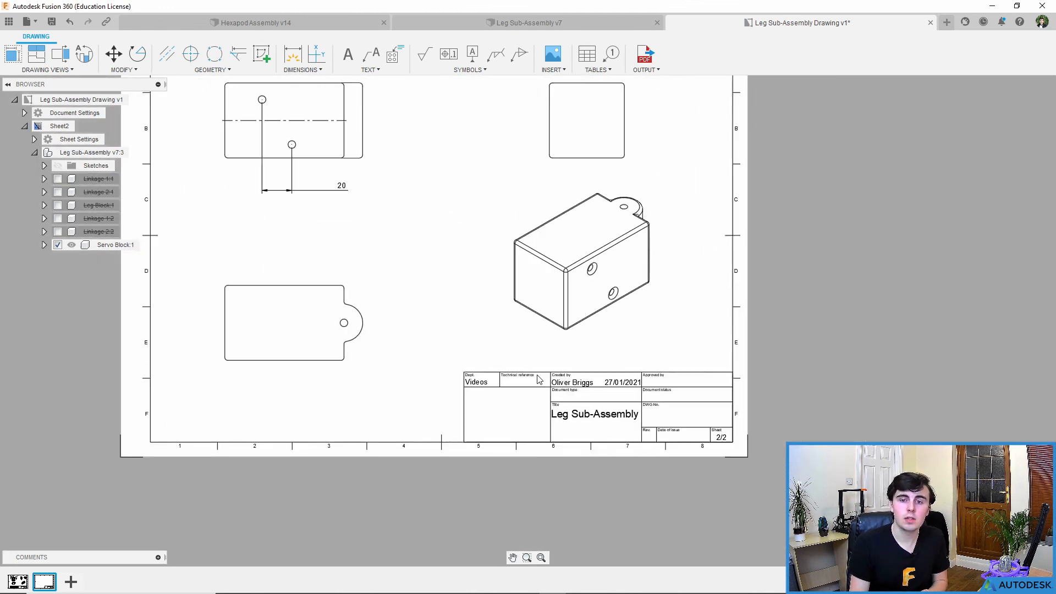
pyautogui.moveTo(493, 294); pyautogui.dragTo(538, 336, button='middle')
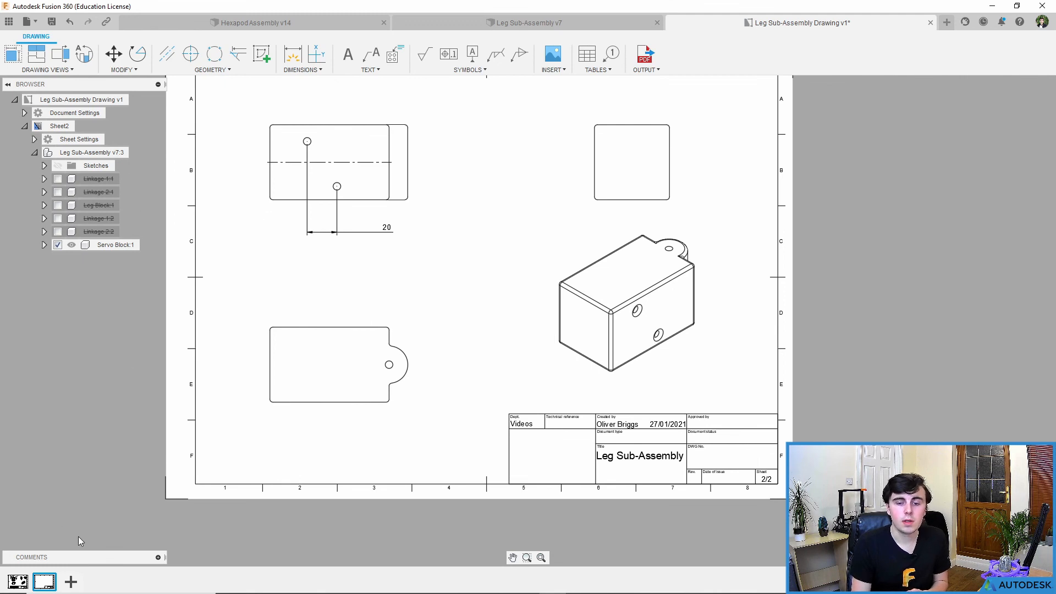
pyautogui.moveTo(50, 578)
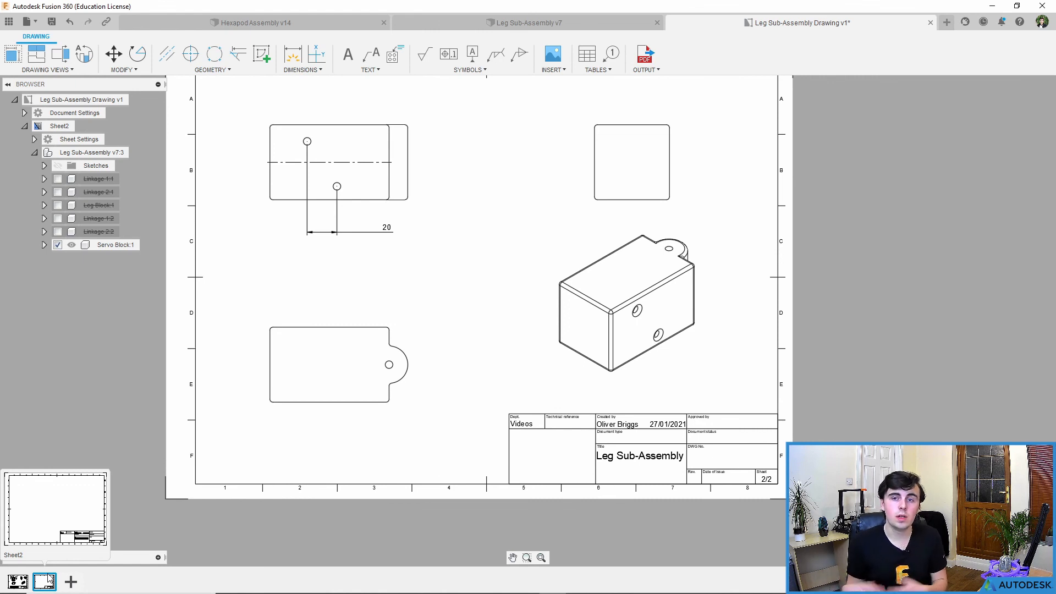
# Examine the sheet selection choices for outputting the drawing as a PDF, and leave without exporting
pyautogui.click(647, 69)
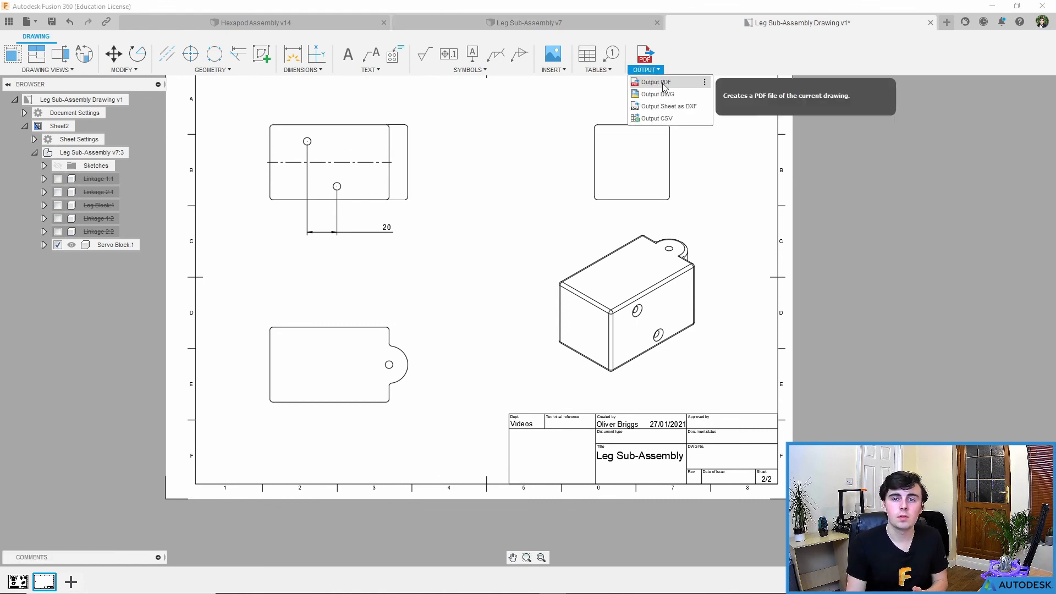
pyautogui.click(656, 82)
pyautogui.click(1002, 99)
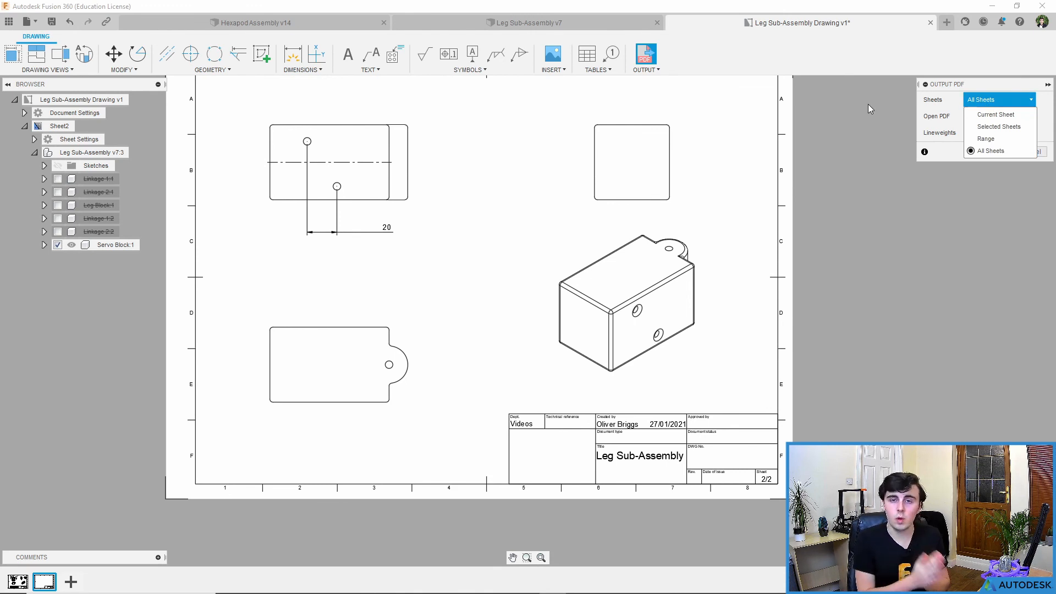
pyautogui.click(941, 136)
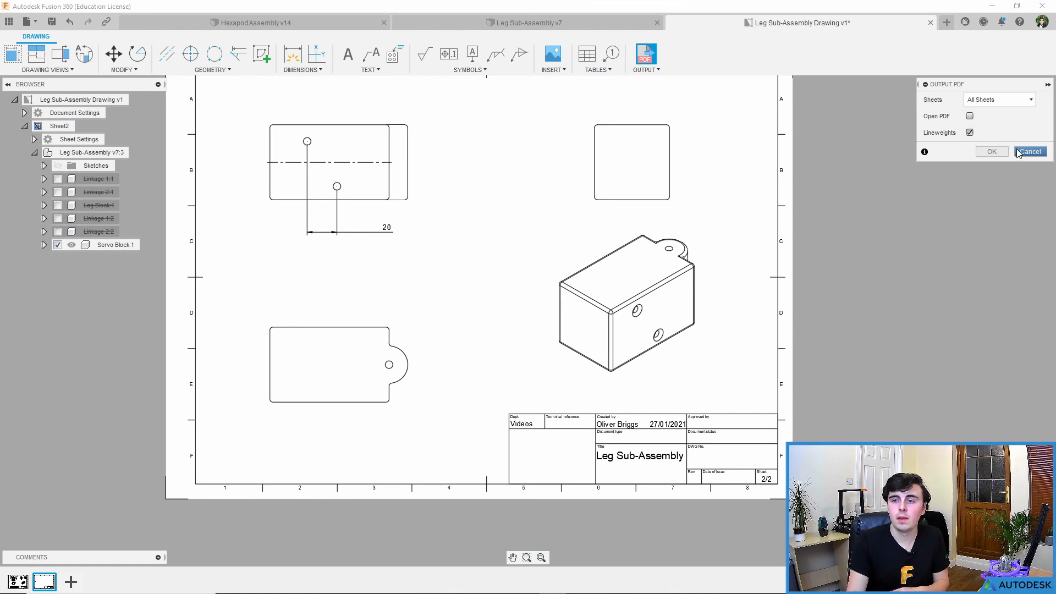
pyautogui.click(1016, 151)
pyautogui.click(51, 27)
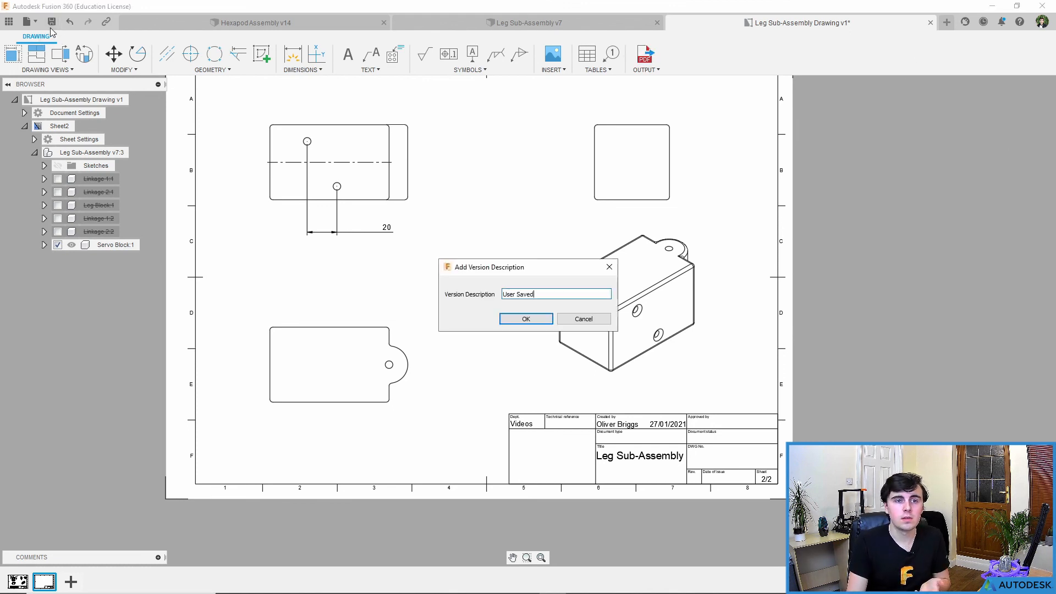
pyautogui.moveTo(549, 294); pyautogui.dragTo(484, 295)
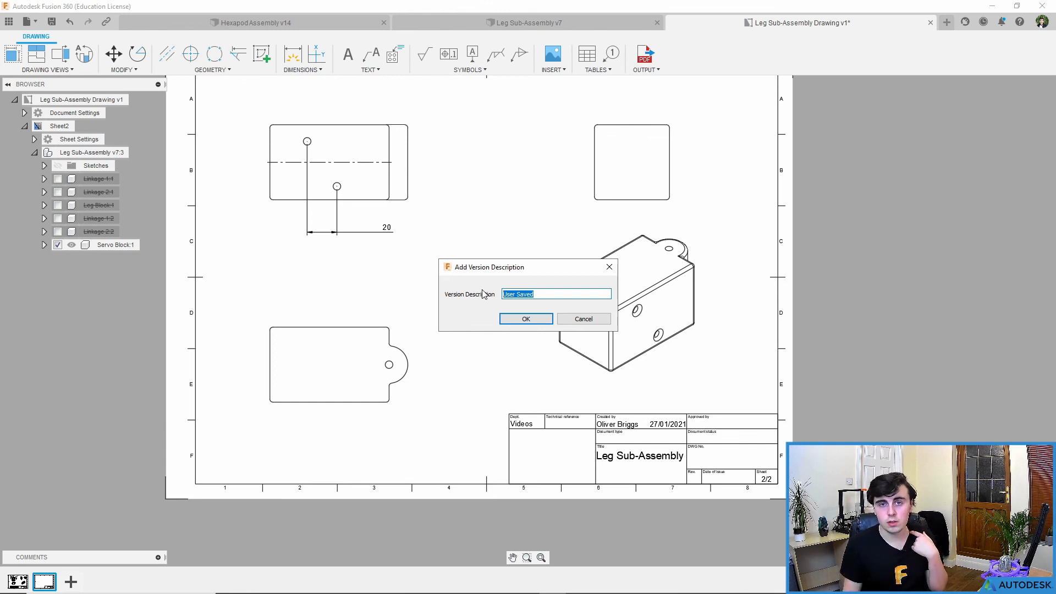
pyautogui.click(584, 319)
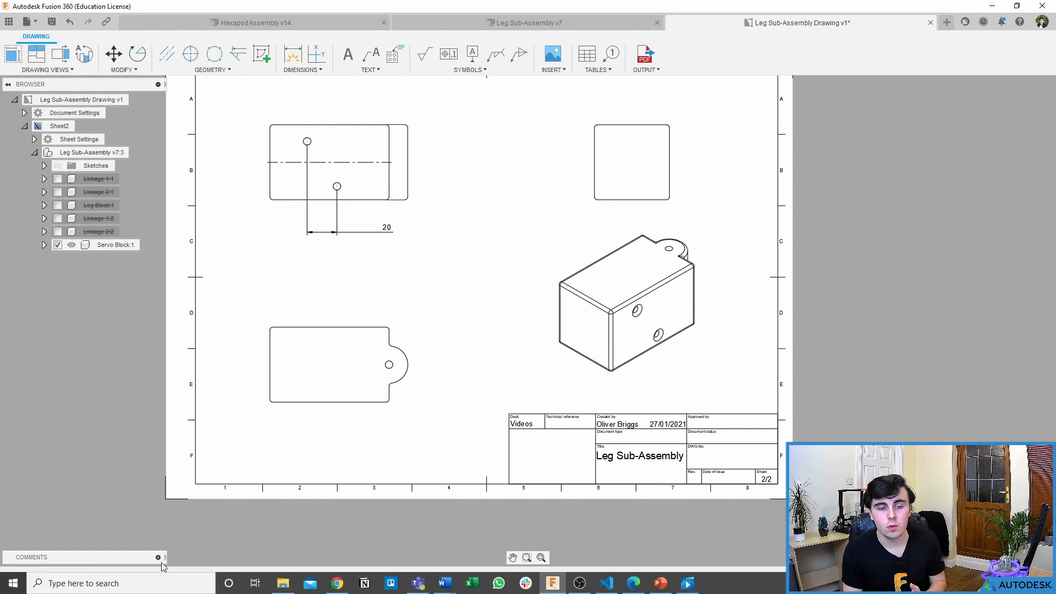
pyautogui.scroll(-3, 297, 512)
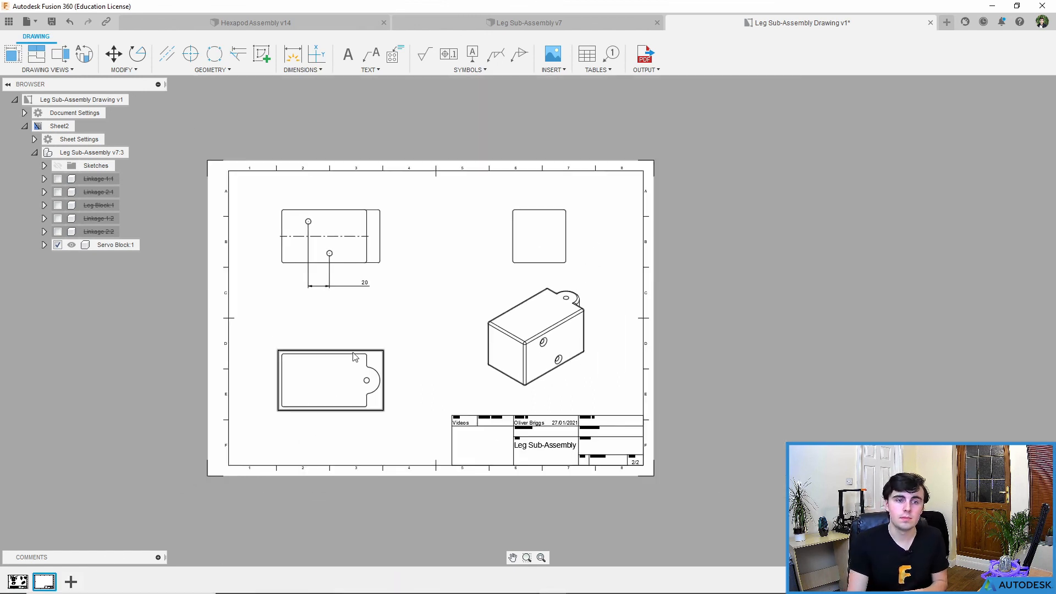